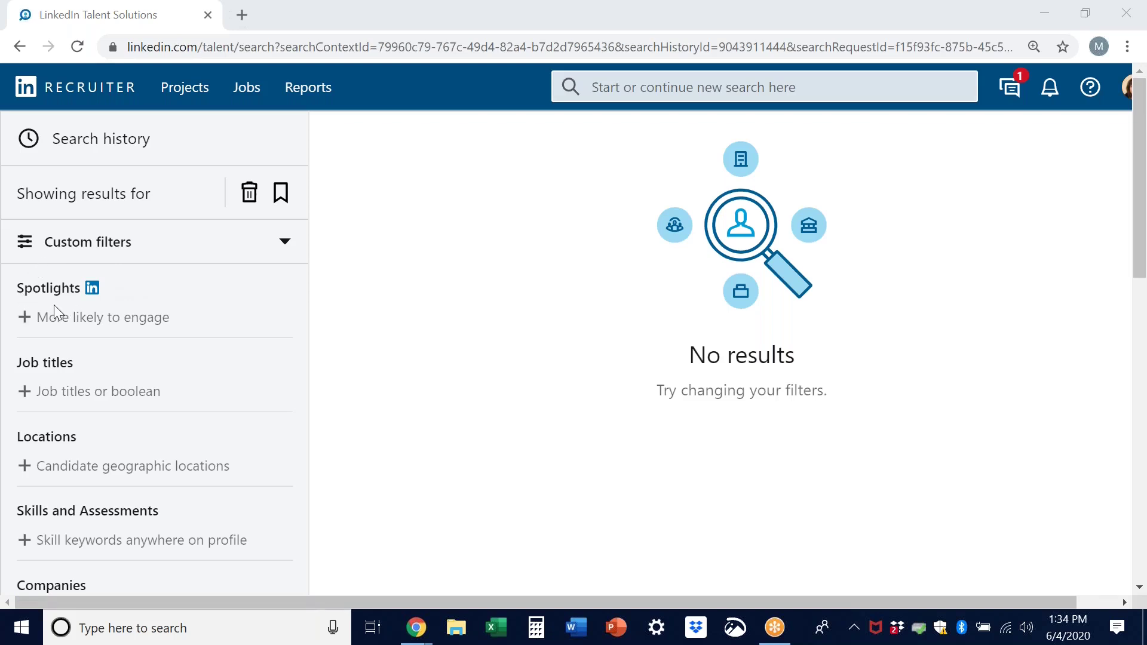
# Step: Expand the Spotlights filter, and try the Current and Current or Past options of the Job titles filter
pyautogui.click(25, 320)
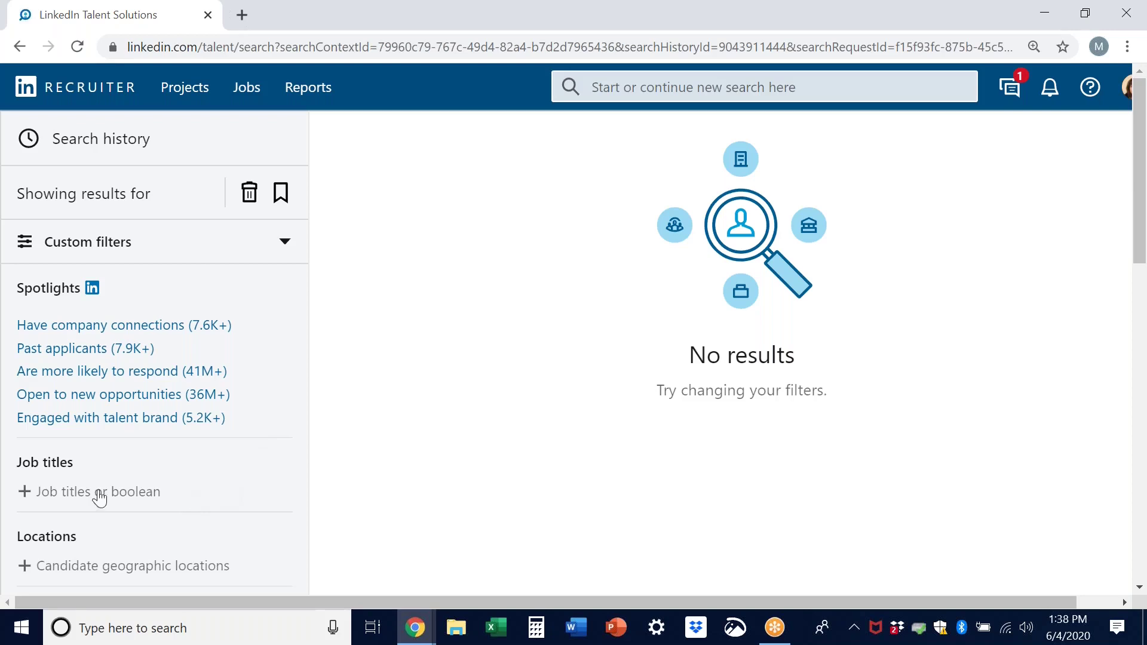
pyautogui.scroll(-2, 33, 479)
pyautogui.scroll(-1, 34, 478)
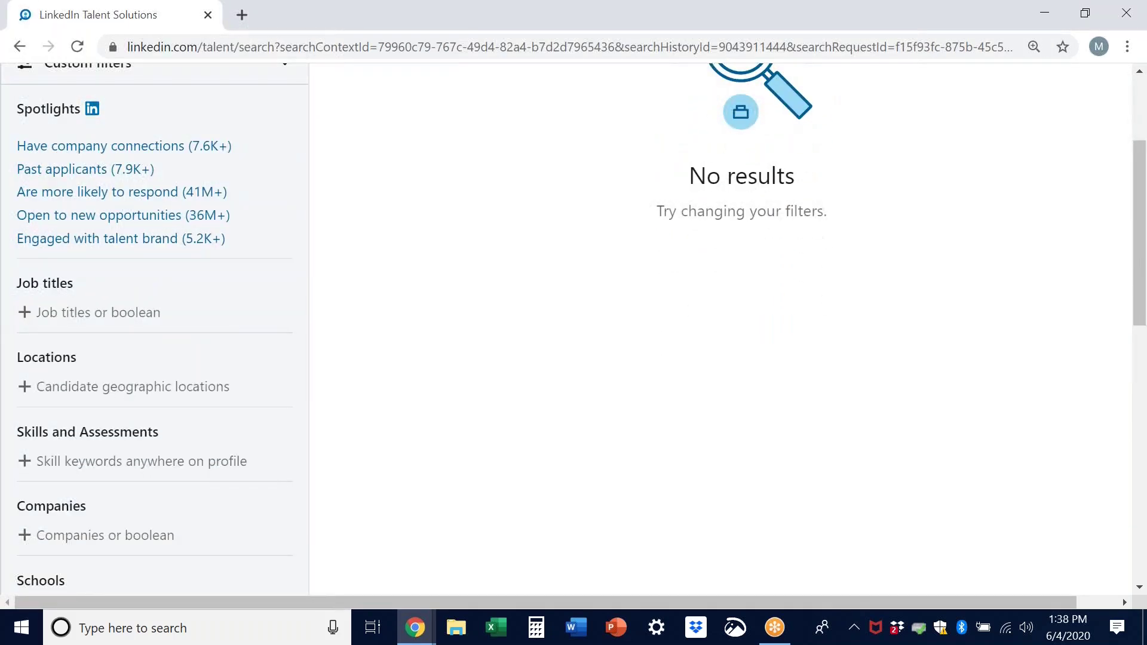
pyautogui.click(24, 321)
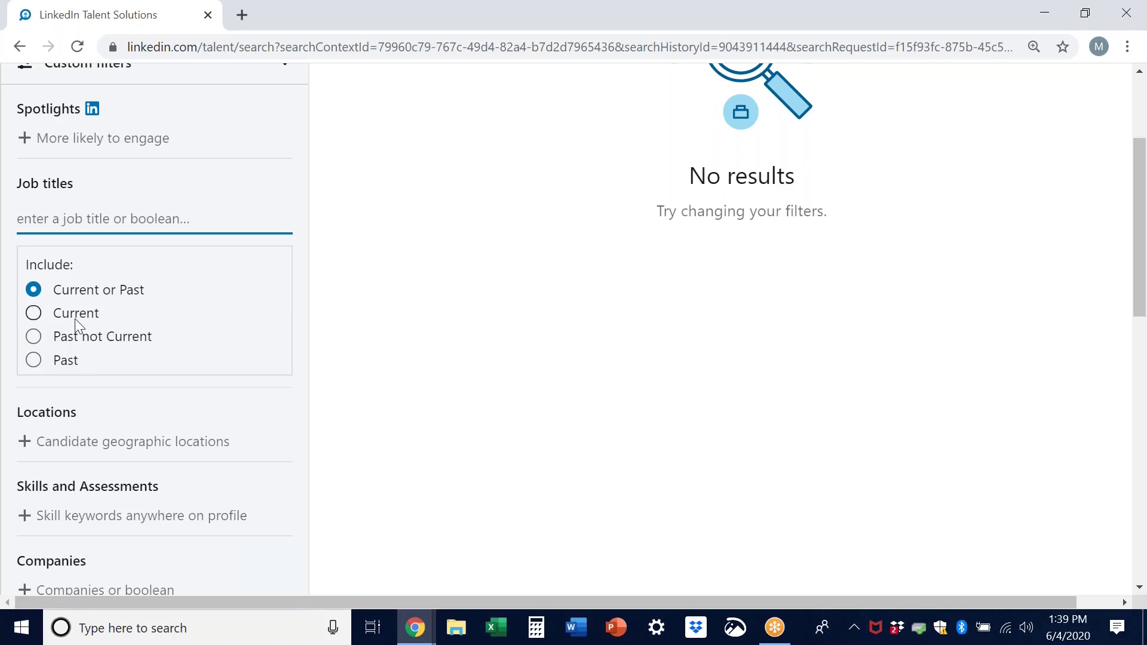
pyautogui.click(34, 316)
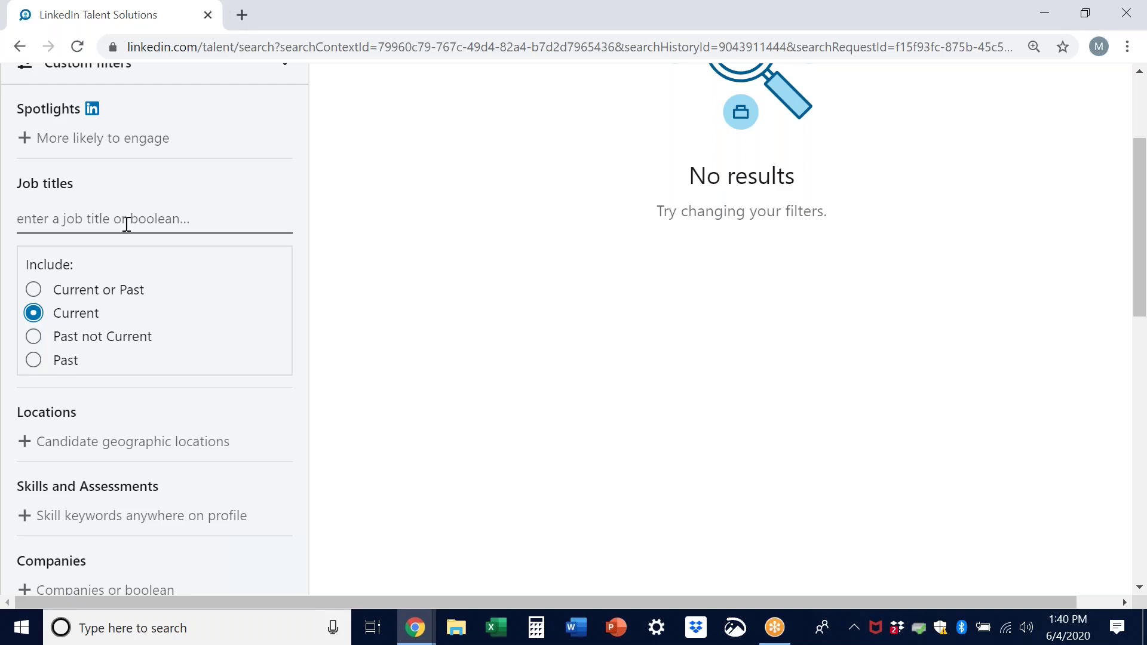
pyautogui.click(34, 290)
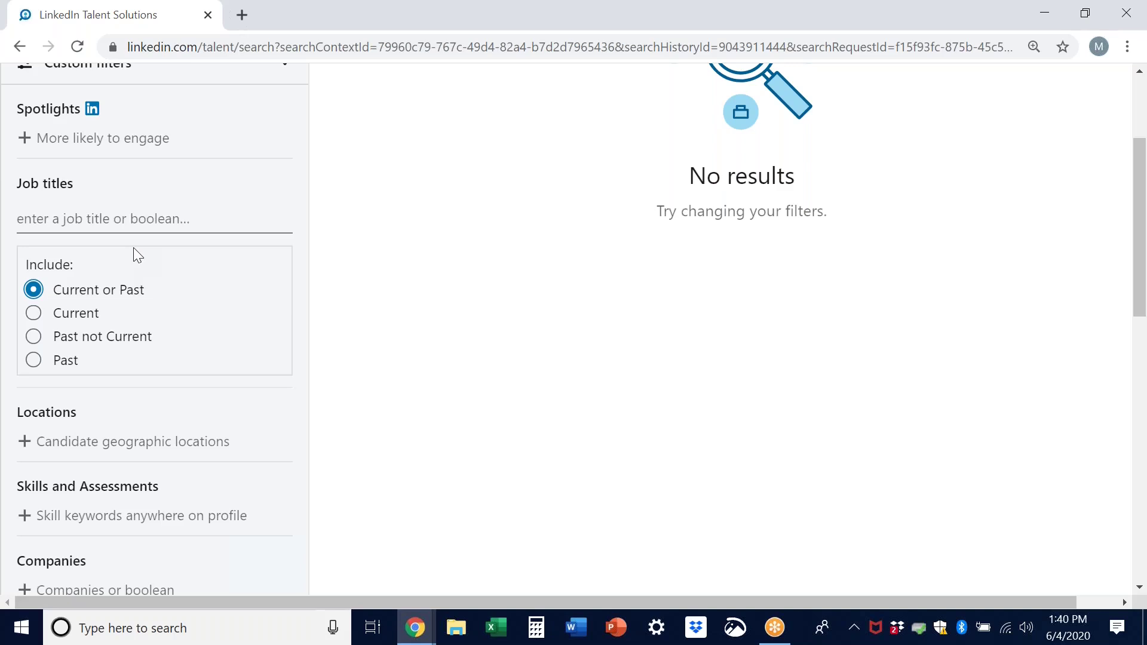
# Step: Look up location suggestions for "houston" and "united" in the Locations filter
pyautogui.scroll(-2, 290, 297)
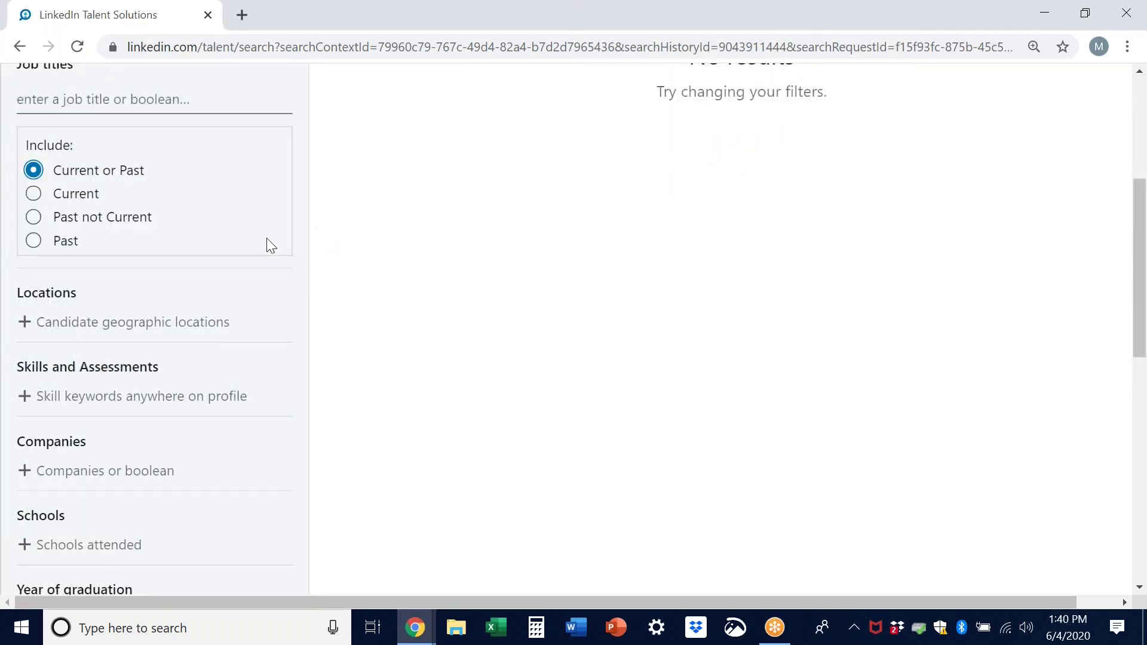
pyautogui.click(23, 324)
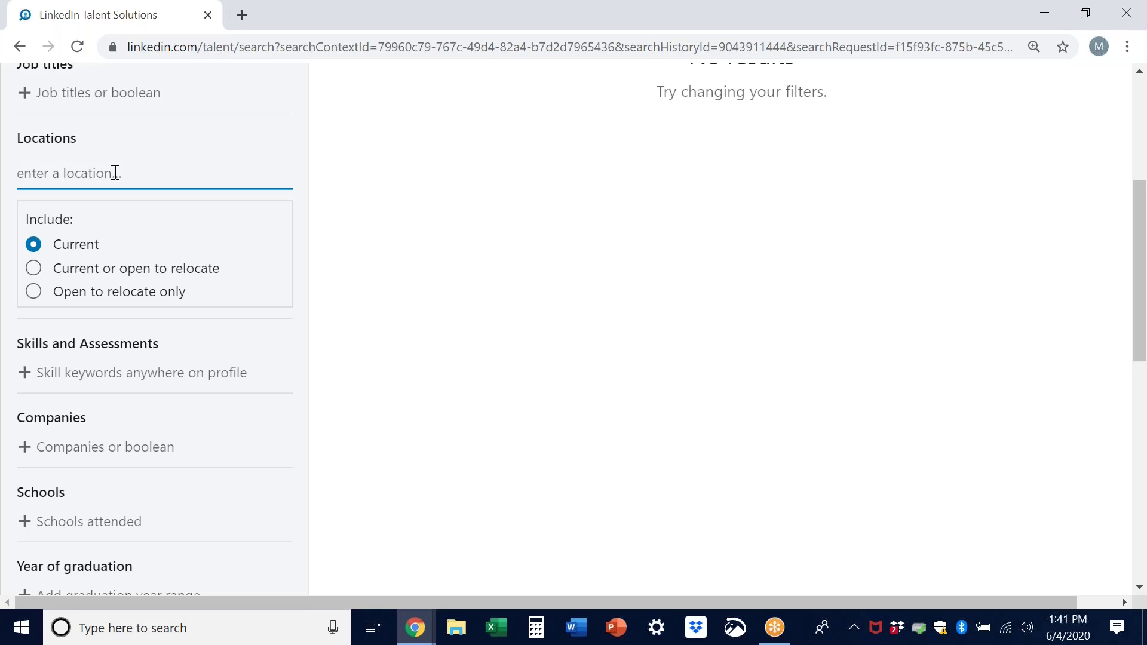
pyautogui.write('houston')
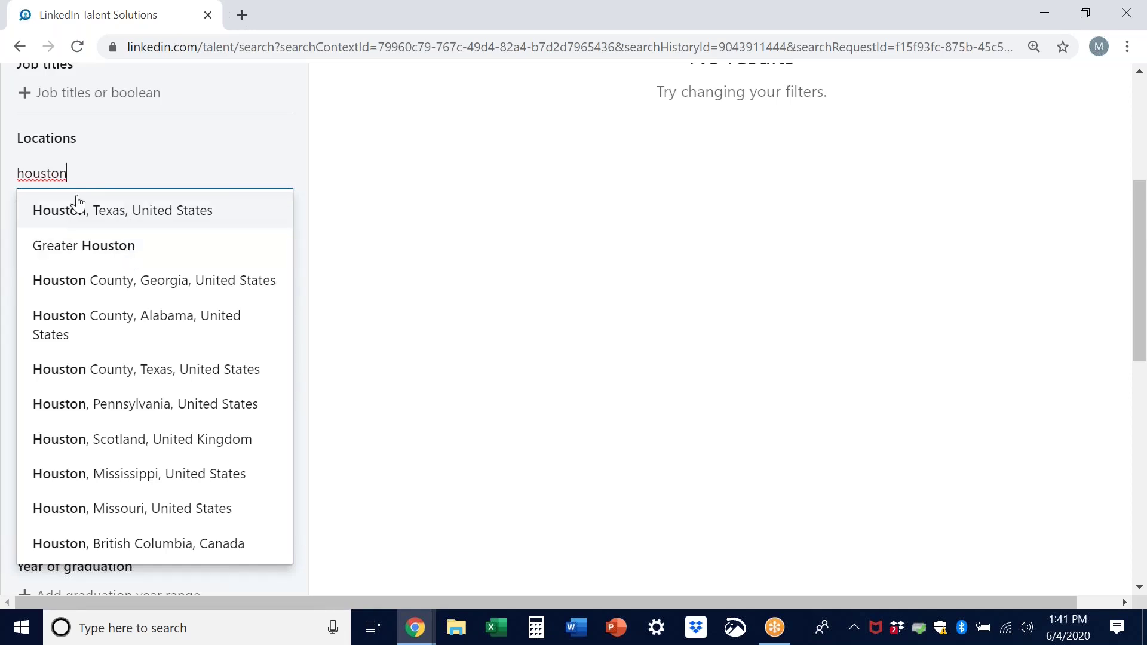
pyautogui.doubleClick(57, 173)
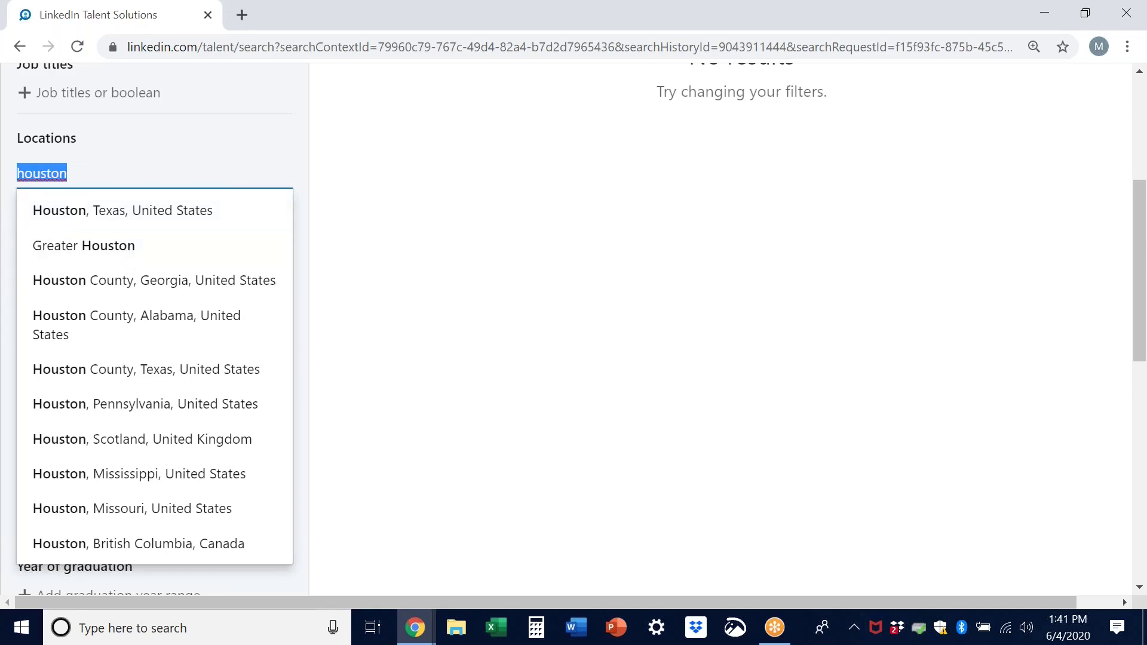
pyautogui.write('united')
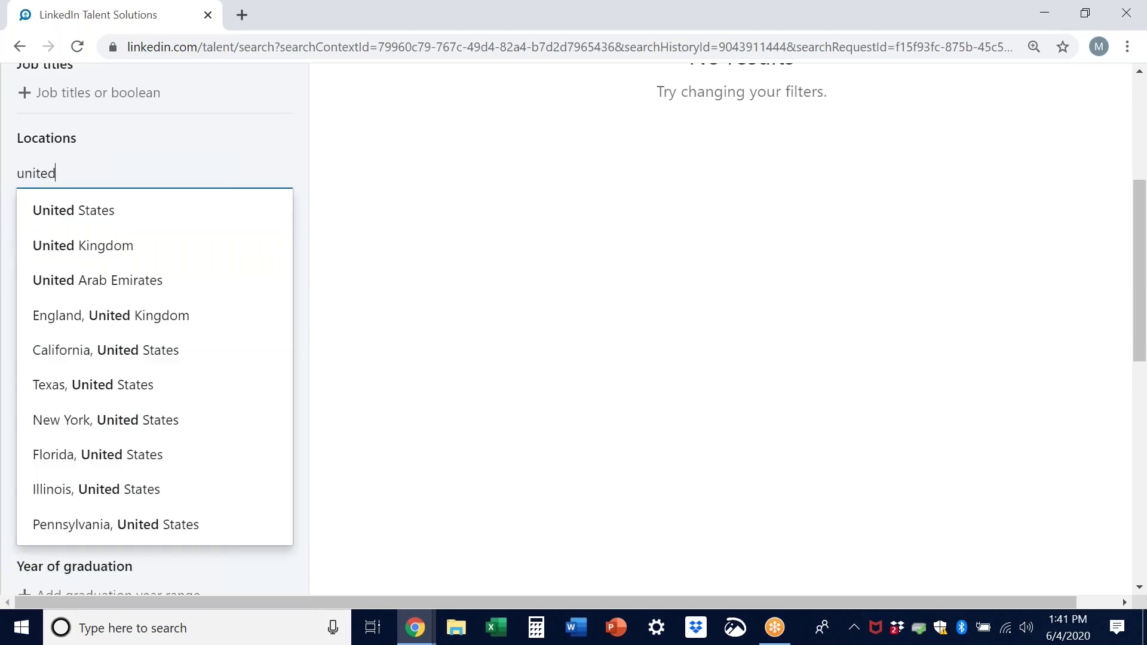
# Step: Replace the location entry with "europe" to look up its suggestions
pyautogui.press('BackSpace')
pyautogui.press('BackSpace')
pyautogui.press('BackSpace')
pyautogui.press('BackSpace')
pyautogui.press('BackSpace')
pyautogui.press('BackSpace')
pyautogui.write('europe')
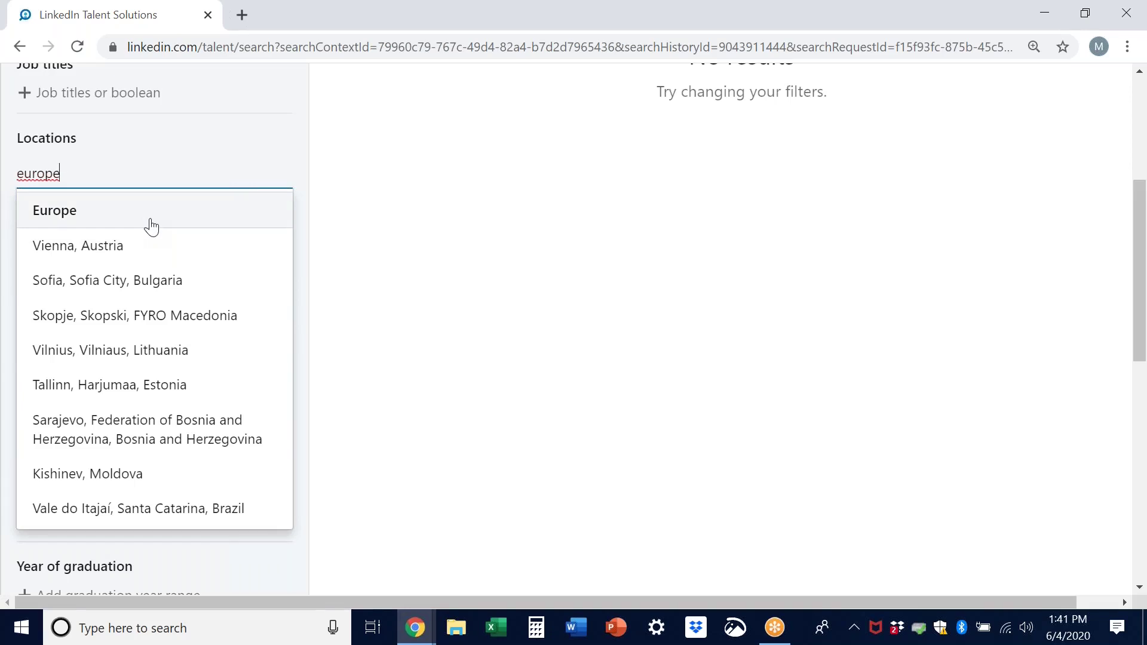
# Step: Clear the location entry and try the Current or open to relocate and Open to relocate only options
pyautogui.moveTo(128, 176); pyautogui.dragTo(16, 171)
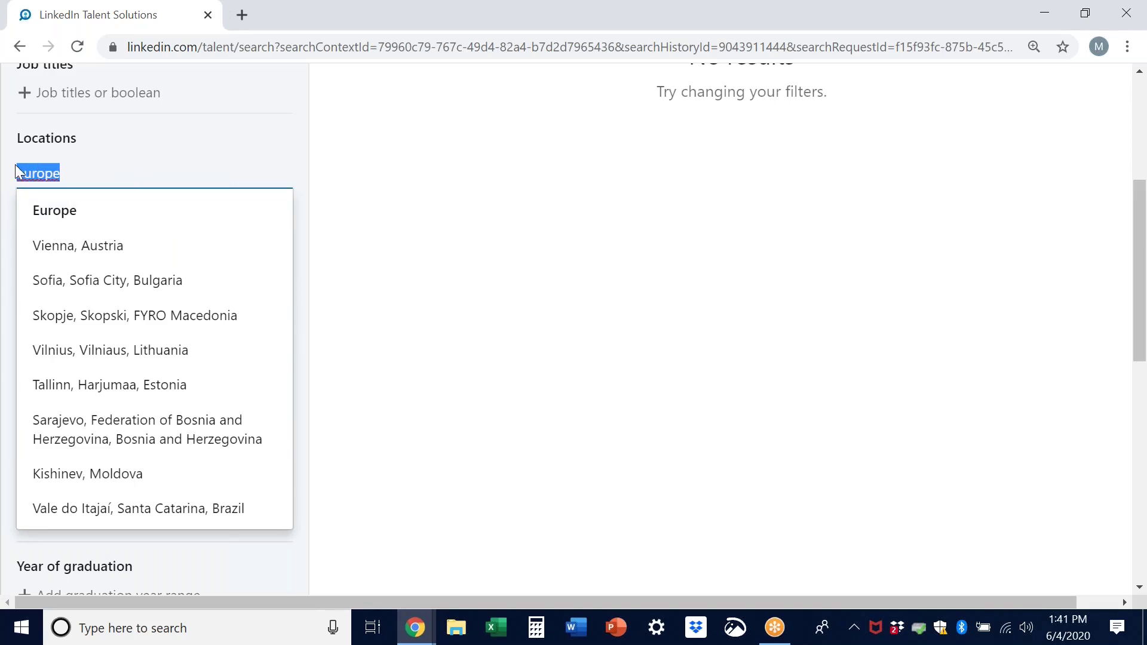
pyautogui.press('BackSpace')
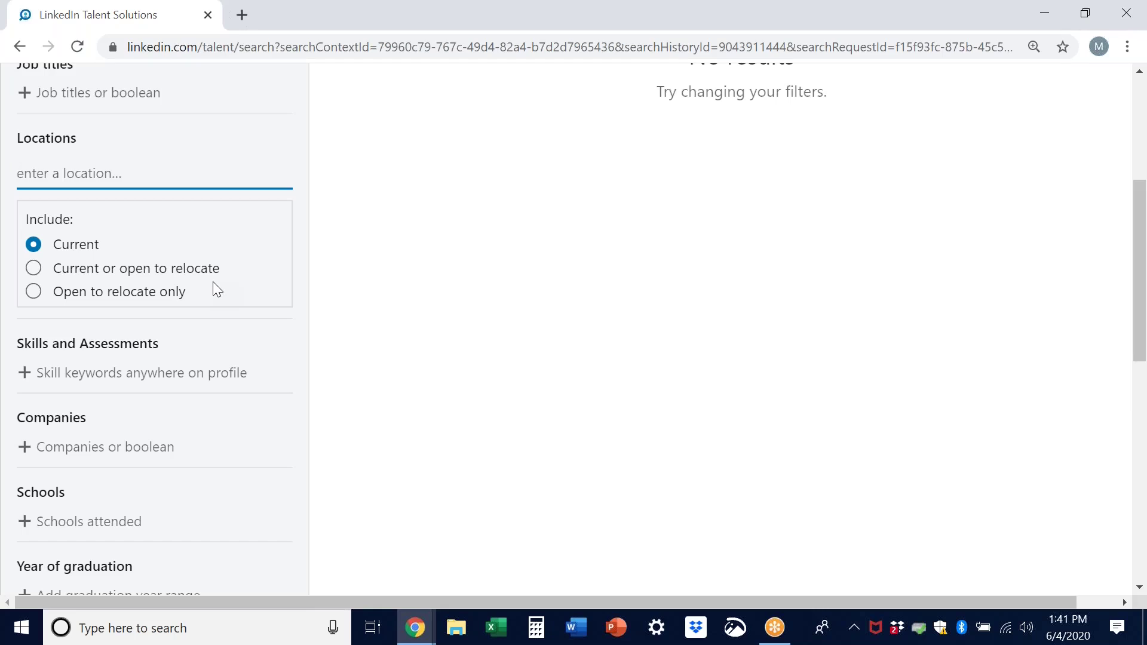
pyautogui.click(34, 270)
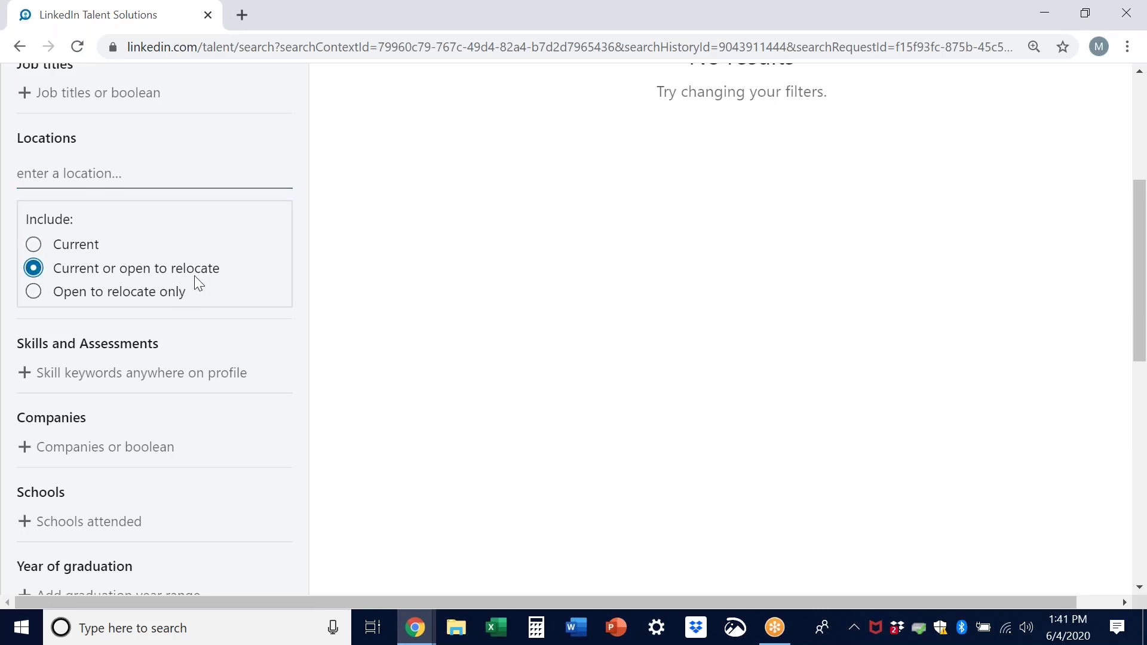
pyautogui.click(33, 292)
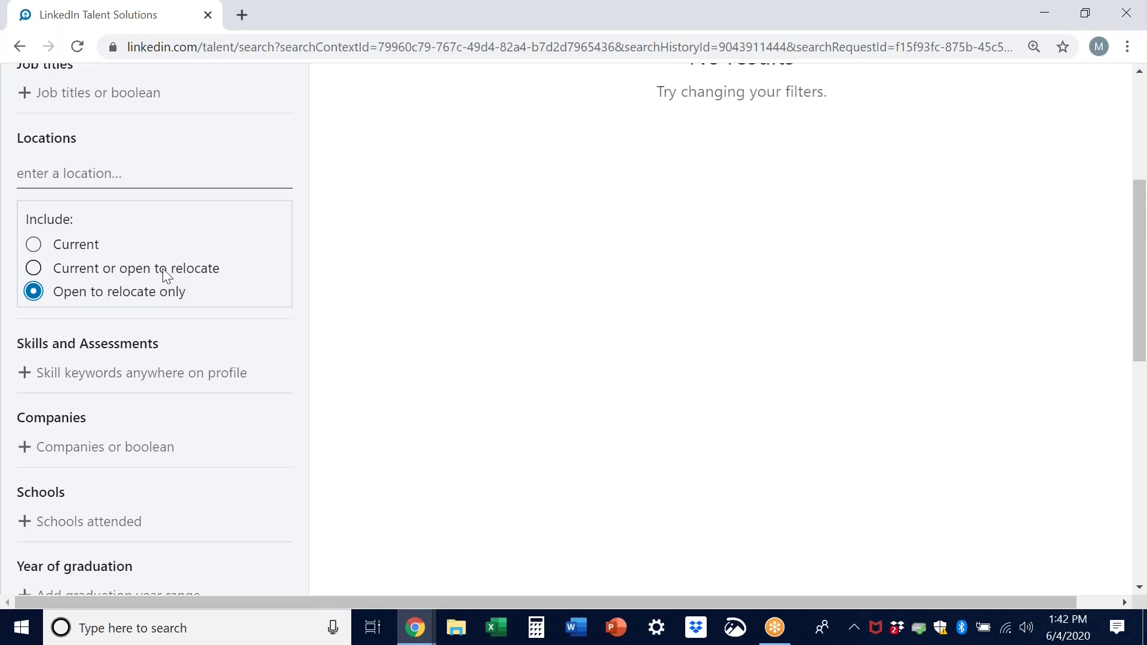
# Step: Look up skill suggestions for "sla" and "oil" in the Skills and Assessments filter
pyautogui.scroll(-2, 197, 276)
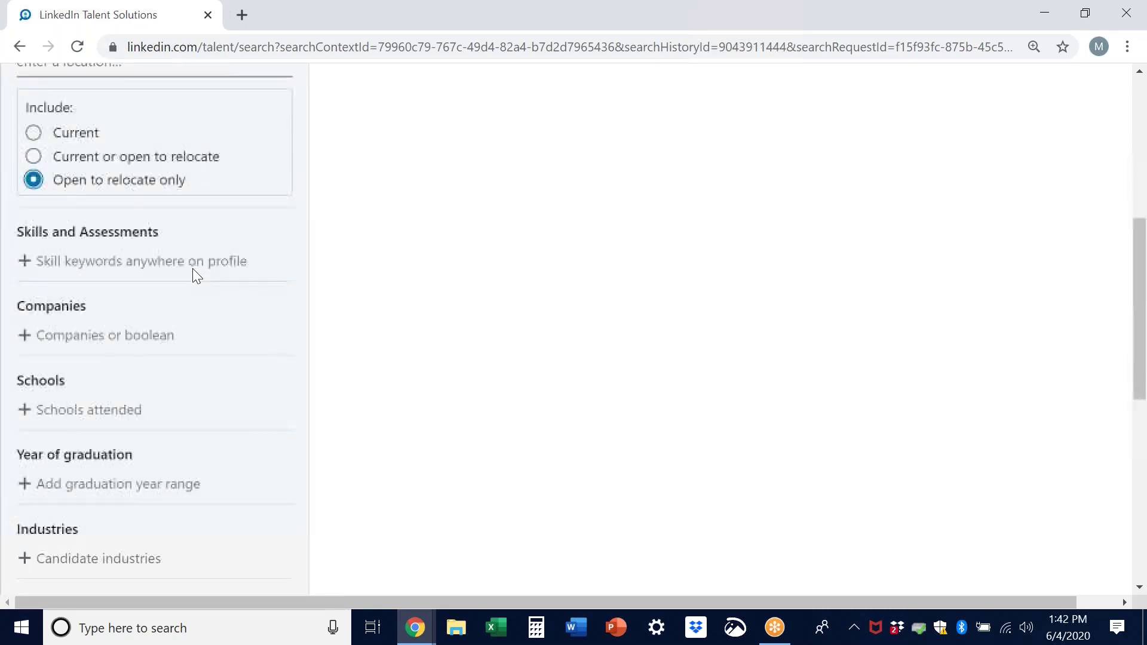
pyautogui.click(25, 257)
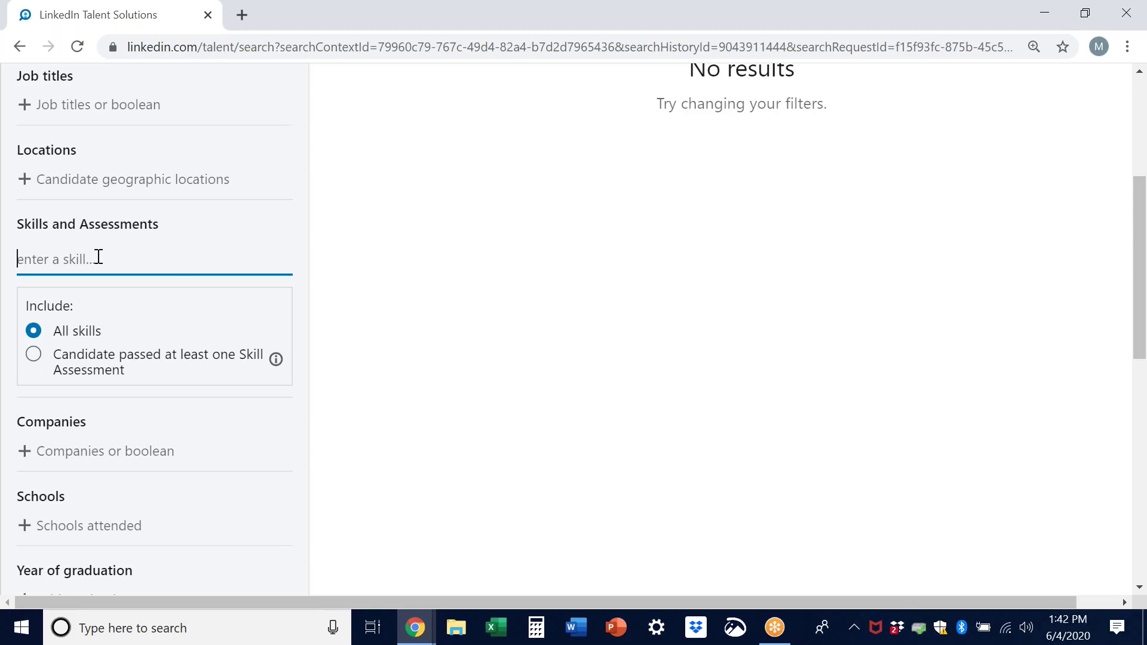
pyautogui.write('sla')
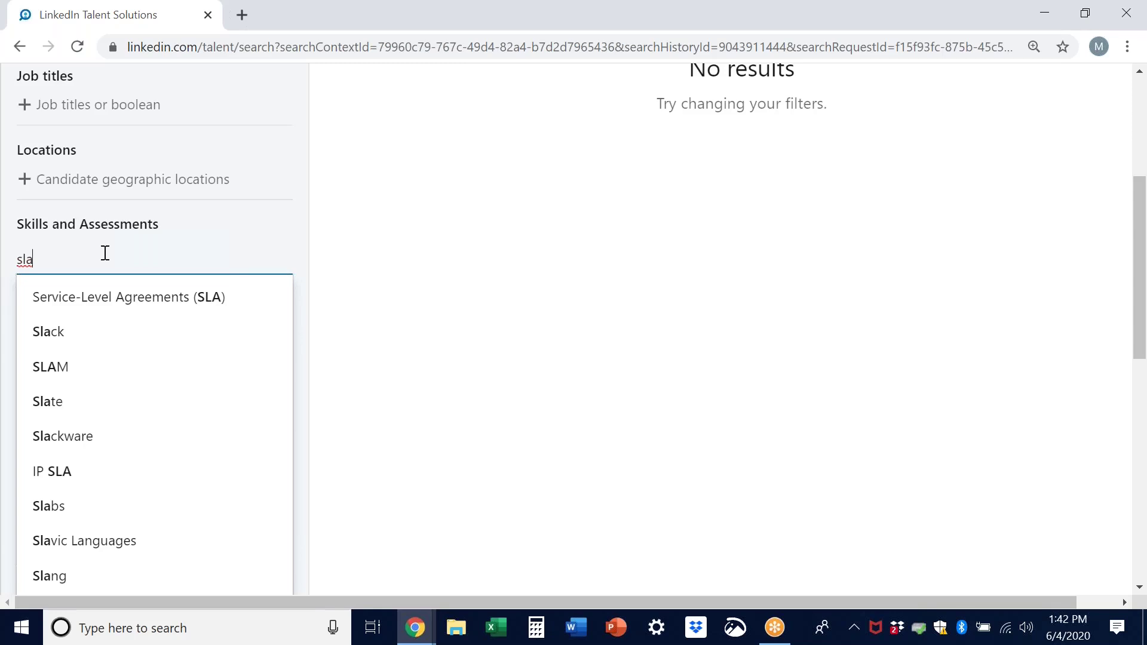
pyautogui.press('BackSpace')
pyautogui.press('BackSpace')
pyautogui.press('BackSpace')
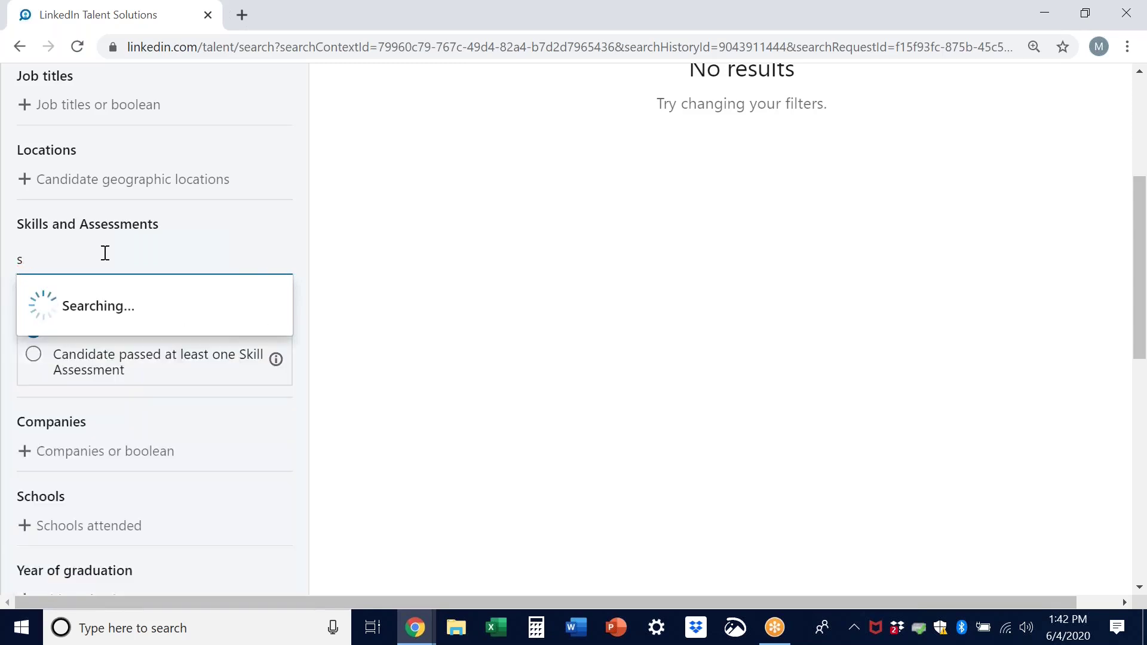
pyautogui.write('oil')
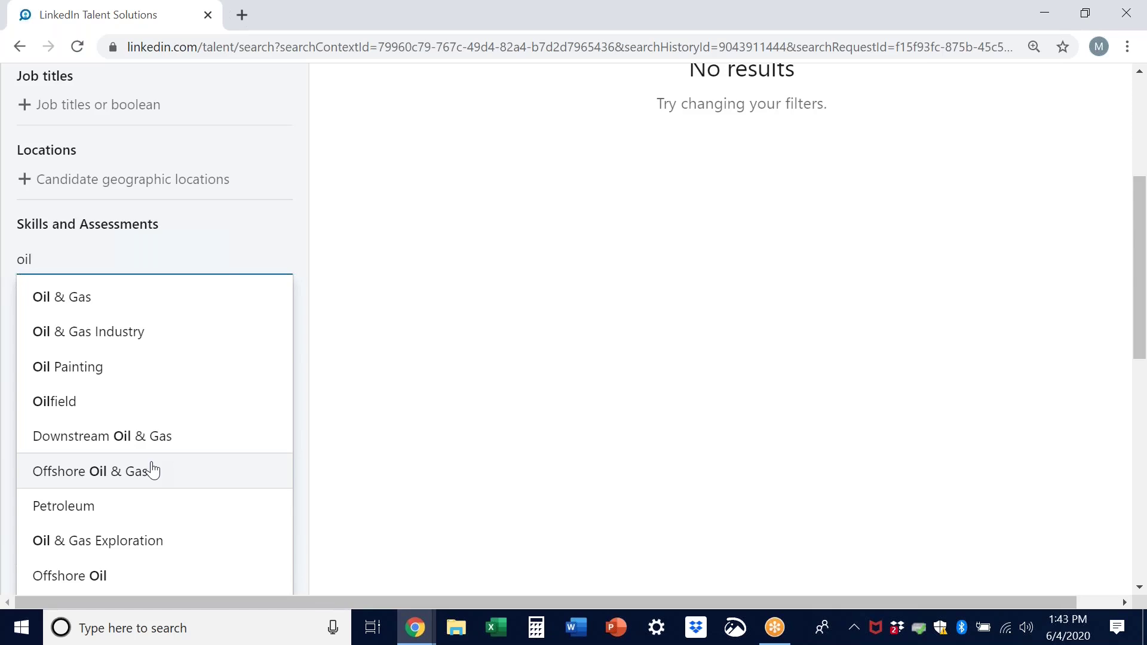
# Step: Clear the skill entry and choose to include candidates who passed at least one Skill Assessment
pyautogui.press('BackSpace')
pyautogui.press('BackSpace')
pyautogui.press('BackSpace')
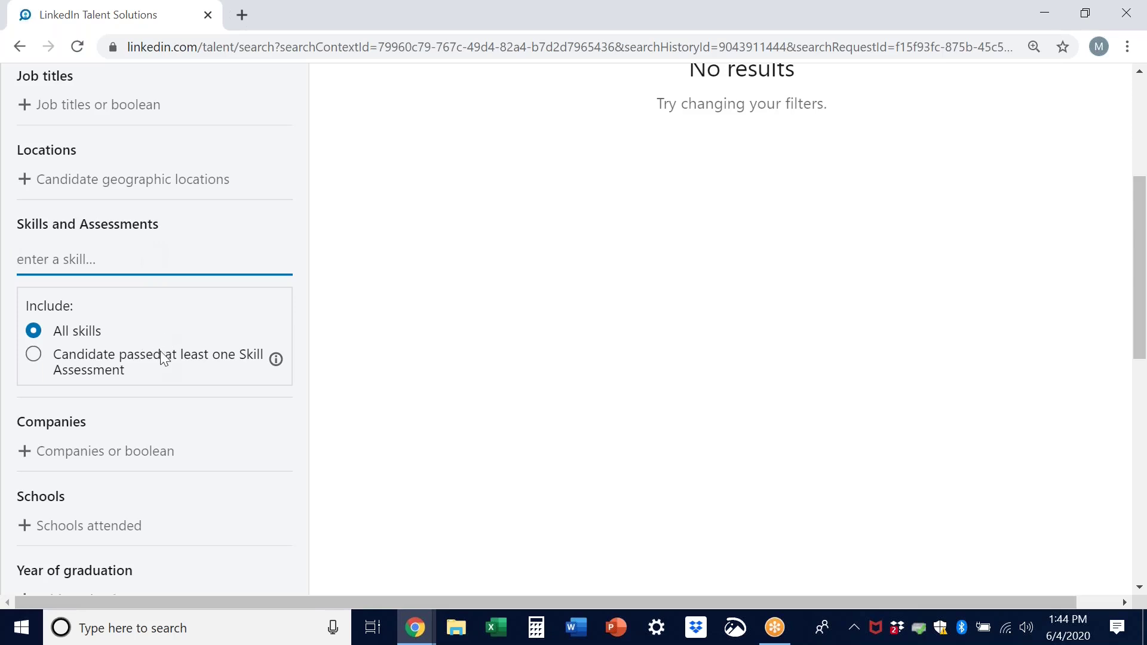
pyautogui.click(34, 356)
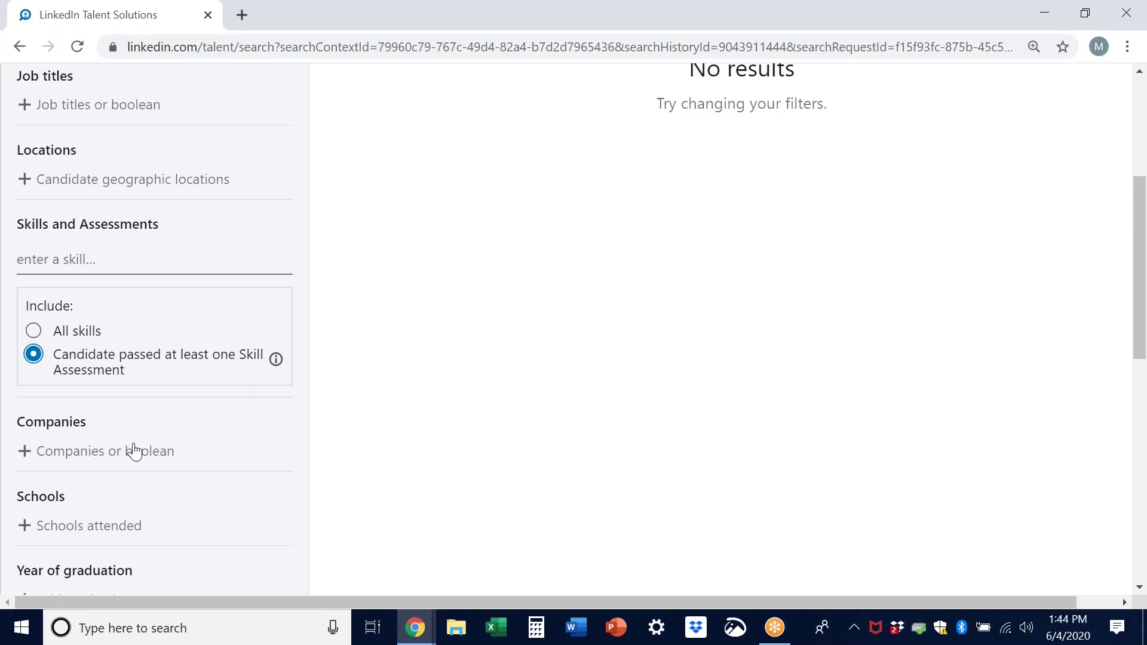
# Step: Look up company suggestions for "ge" in the Companies filter, and review its inclusion options with the entry cleared
pyautogui.scroll(-1, 184, 446)
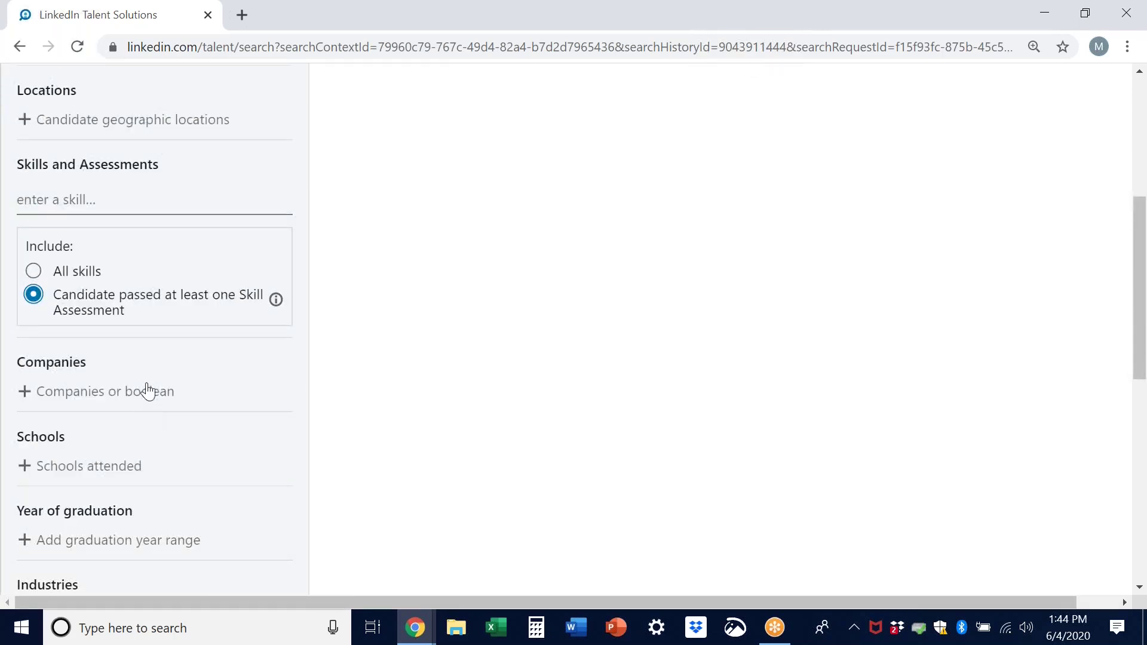
pyautogui.click(24, 391)
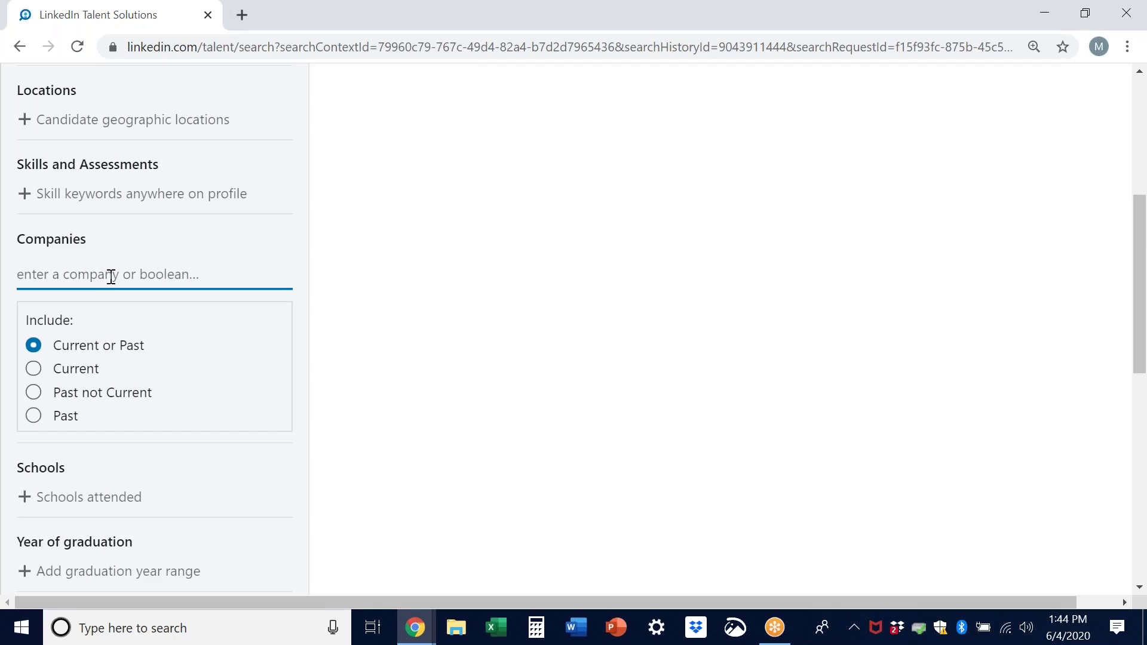
pyautogui.write('ge')
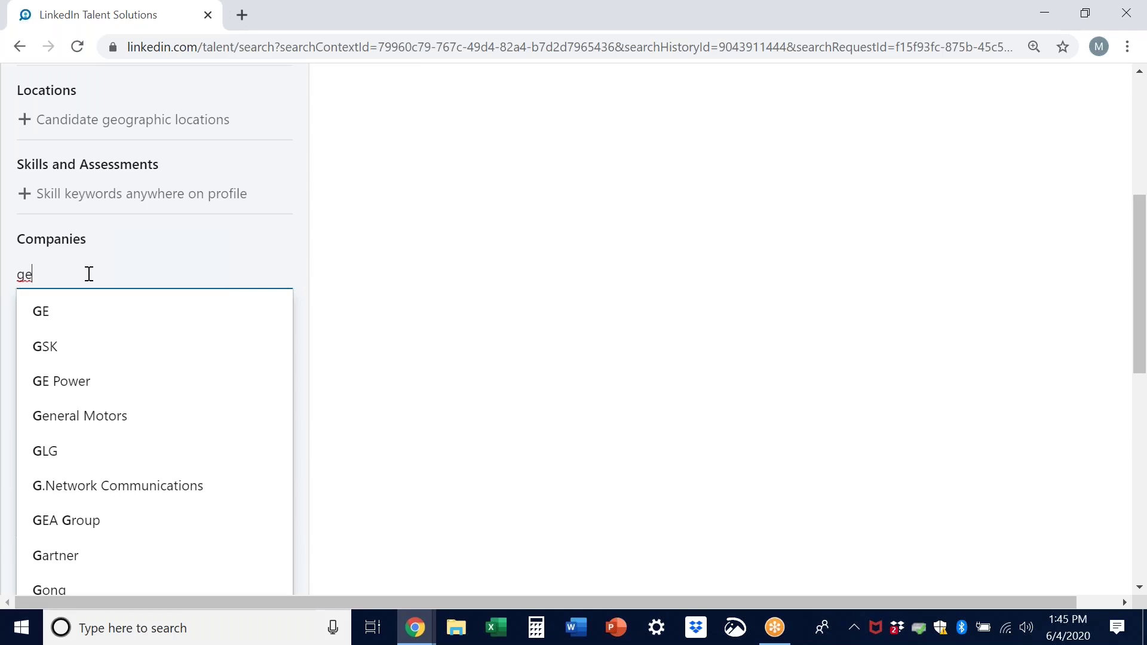
pyautogui.press('BackSpace')
pyautogui.press('BackSpace')
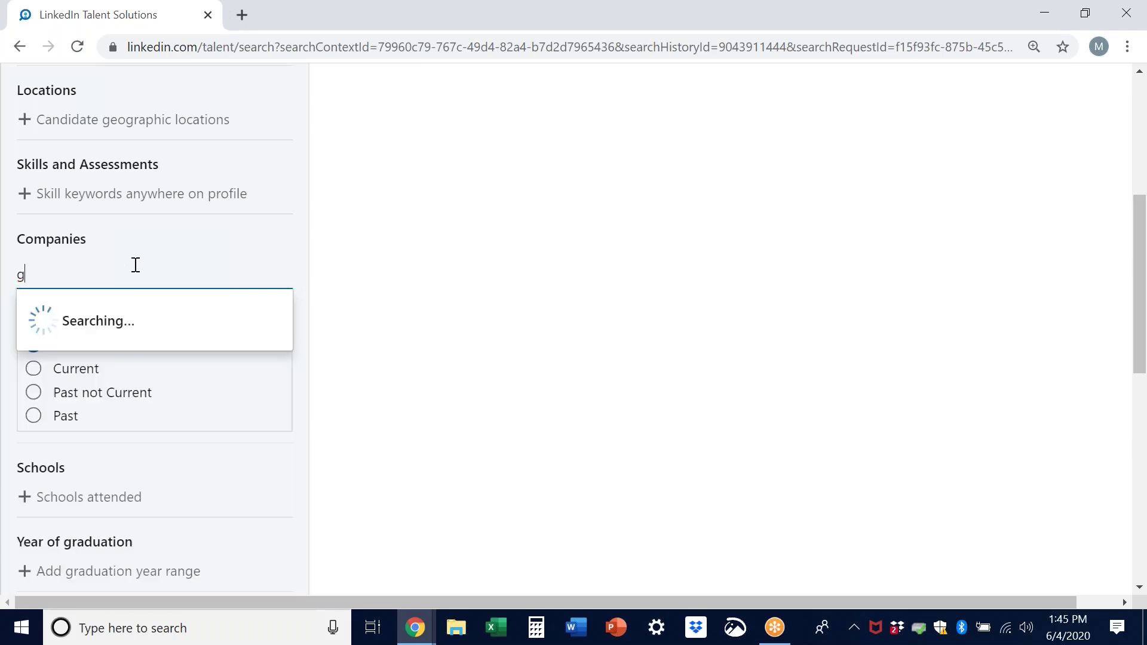
pyautogui.click(337, 312)
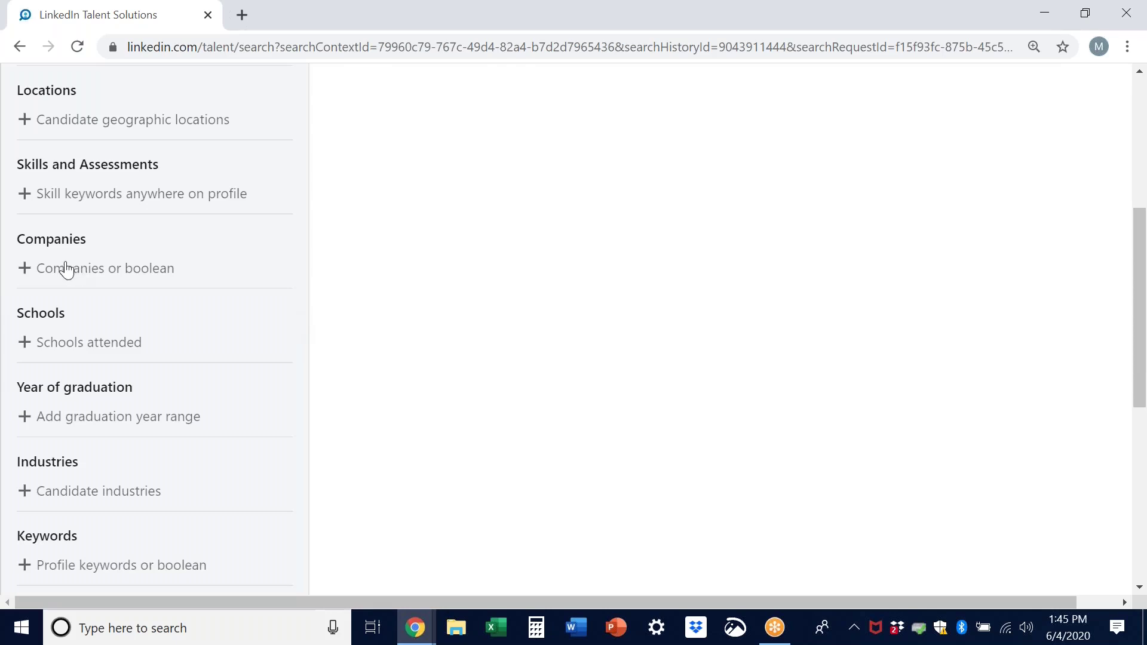
pyautogui.click(29, 271)
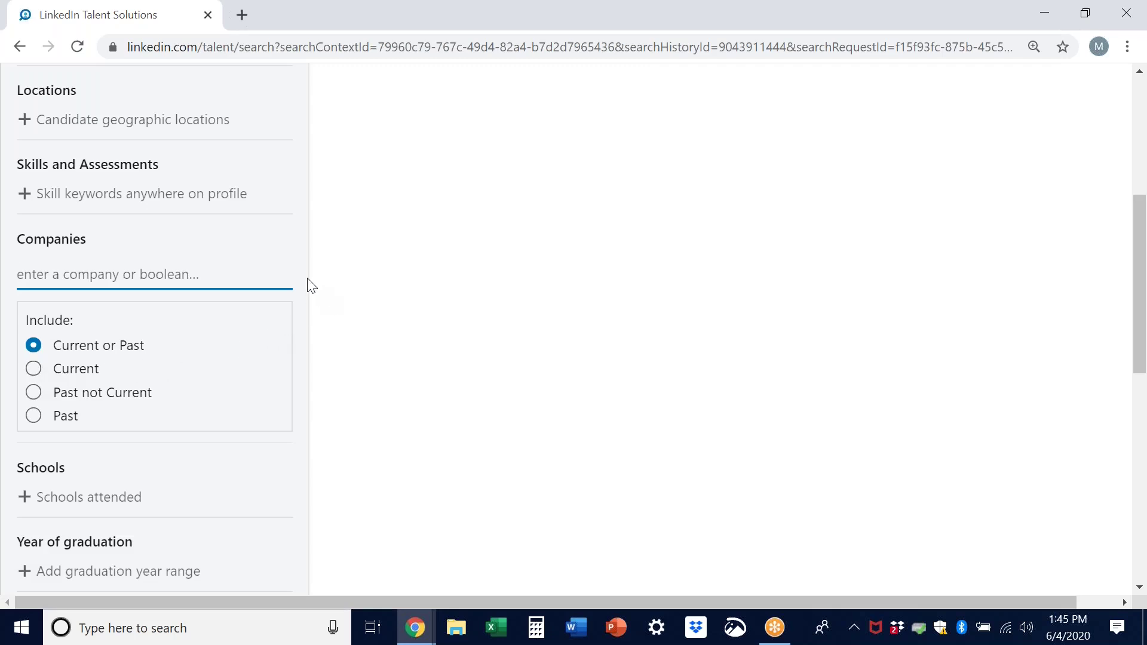
pyautogui.click(179, 465)
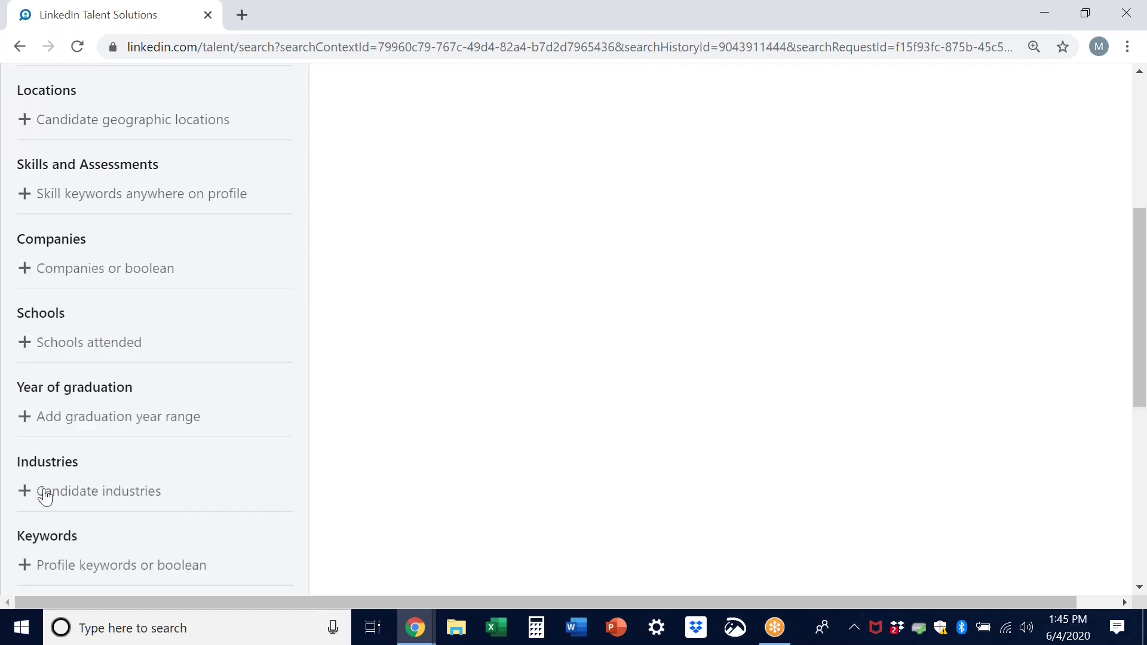
# Step: Look up school suggestions for "univerity of texas" in the Schools filter
pyautogui.click(22, 342)
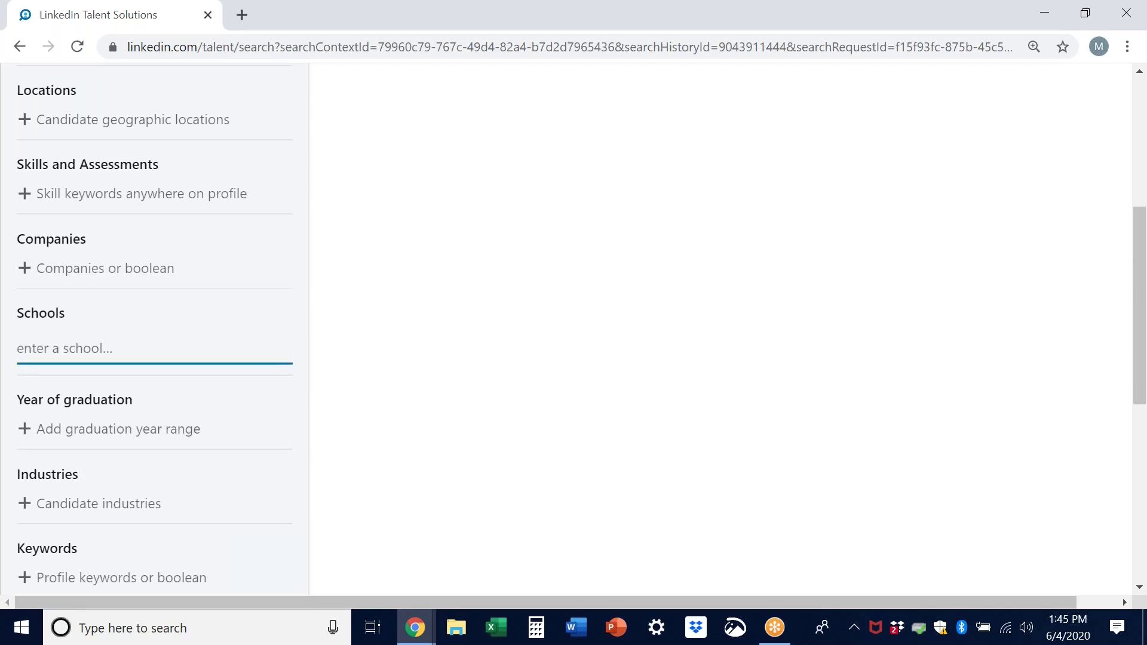
pyautogui.write('univeri')
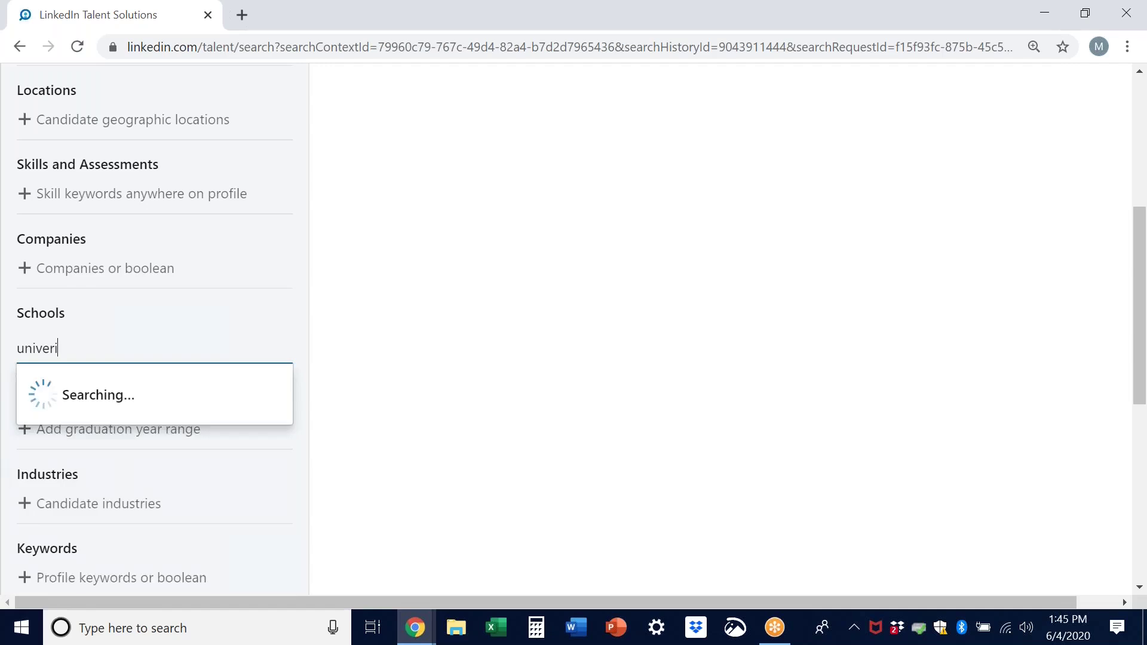
pyautogui.write('ty')
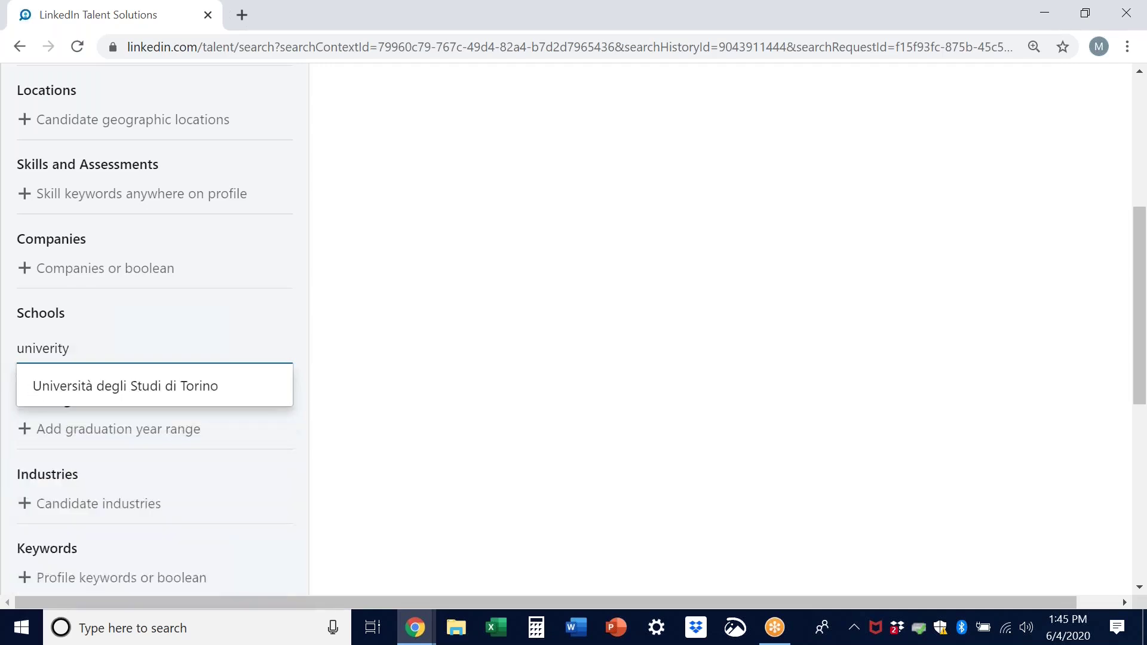
pyautogui.write(' of t')
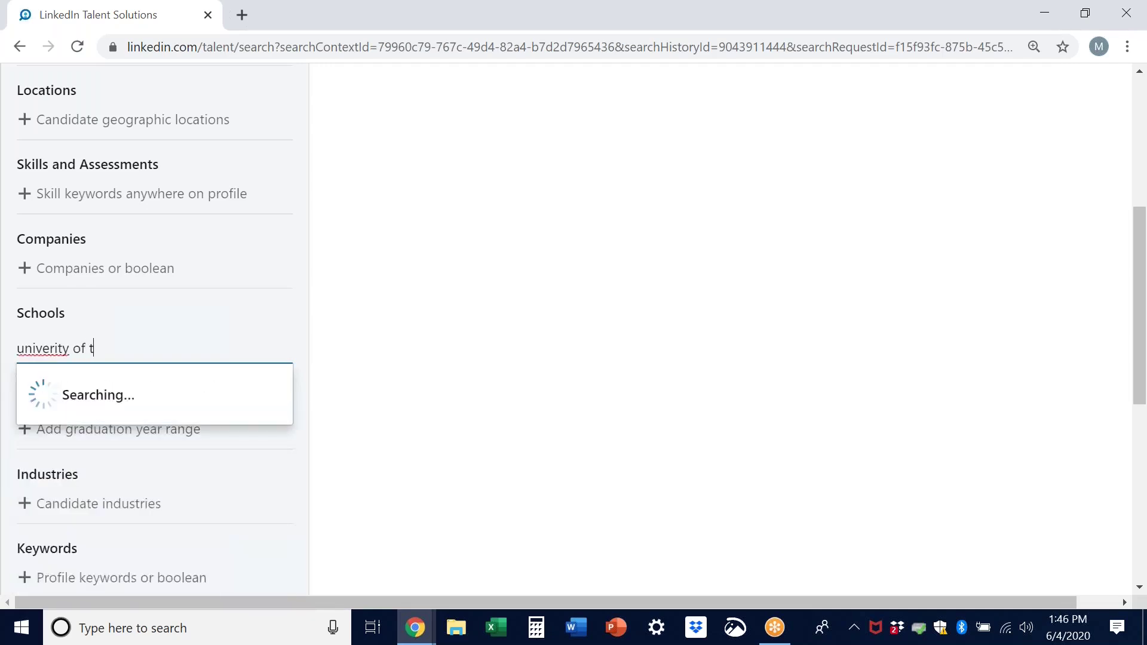
pyautogui.write('exas')
# Step: Replace the Schools entry with "The university of texas" and look up its school suggestions
pyautogui.press('BackSpace')
pyautogui.press('BackSpace')
pyautogui.press('BackSpace')
pyautogui.press('BackSpace')
pyautogui.press('BackSpace')
pyautogui.press('BackSpace')
pyautogui.press('BackSpace')
pyautogui.press('BackSpace')
pyautogui.press('BackSpace')
pyautogui.press('BackSpace')
pyautogui.press('BackSpace')
pyautogui.press('BackSpace')
pyautogui.press('BackSpace')
pyautogui.press('BackSpace')
pyautogui.press('BackSpace')
pyautogui.press('BackSpace')
pyautogui.press('BackSpace')
pyautogui.press('BackSpace')
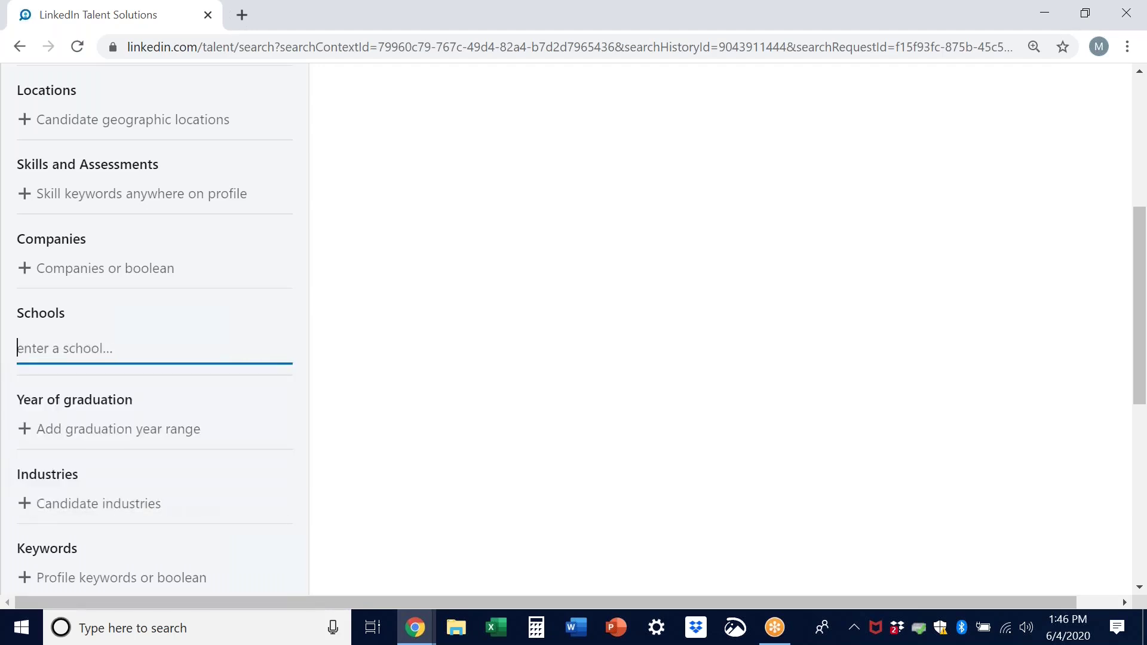
pyautogui.write('The unive')
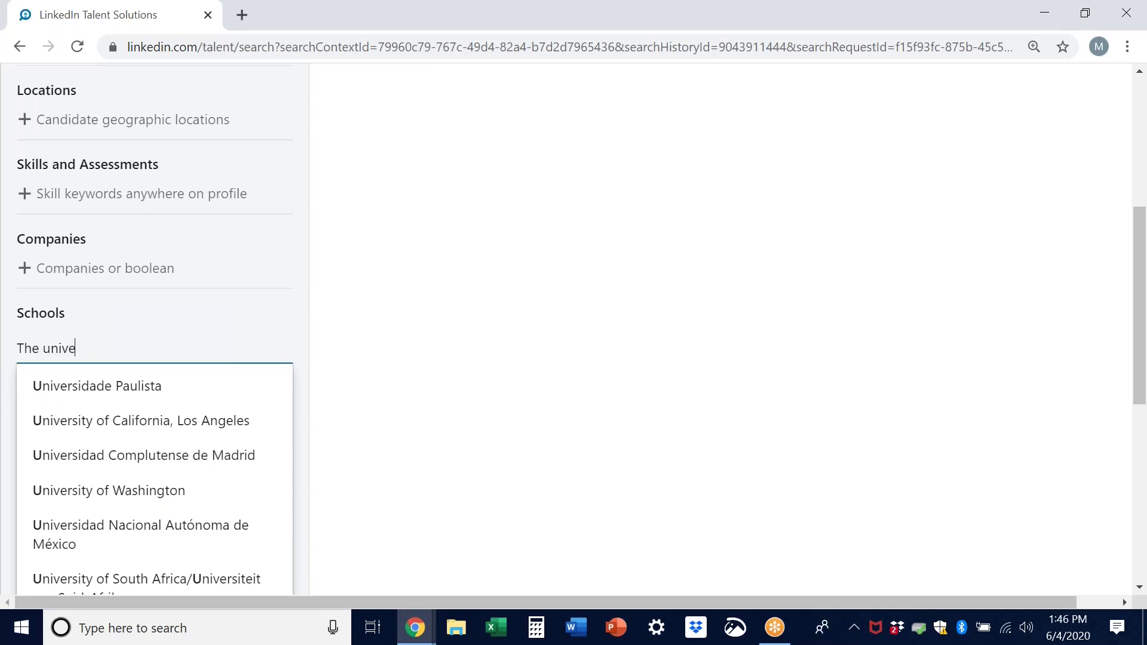
pyautogui.write('rsity of texas')
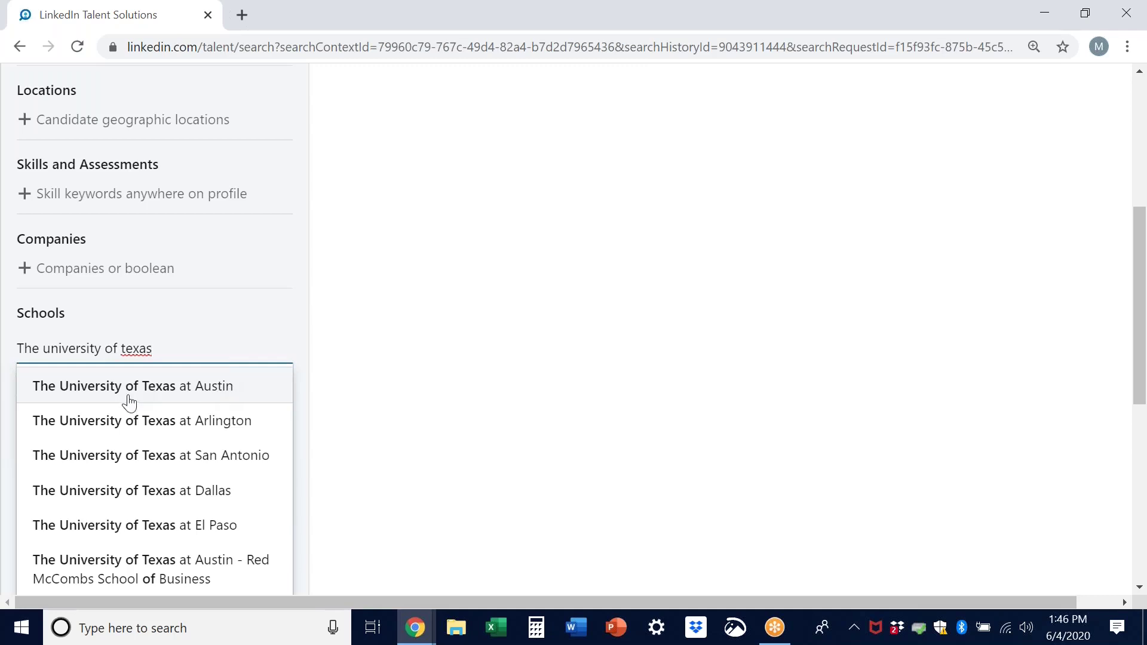
pyautogui.click(293, 317)
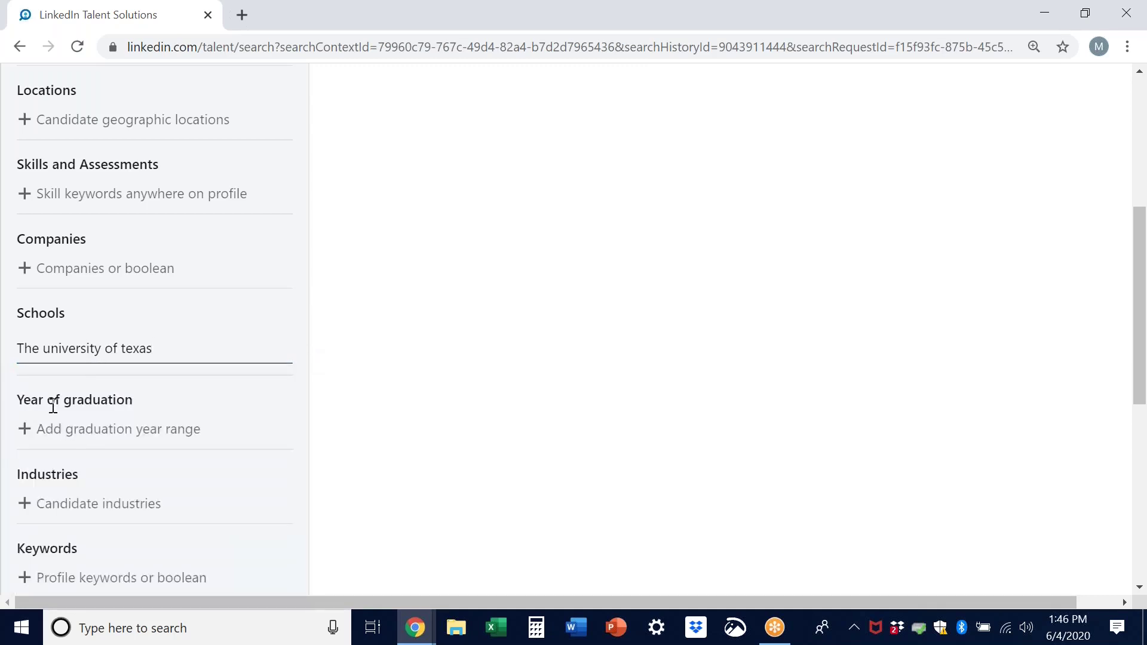
# Step: Review the range settings of the Year of graduation filter and open the Industries filter for entry
pyautogui.click(26, 430)
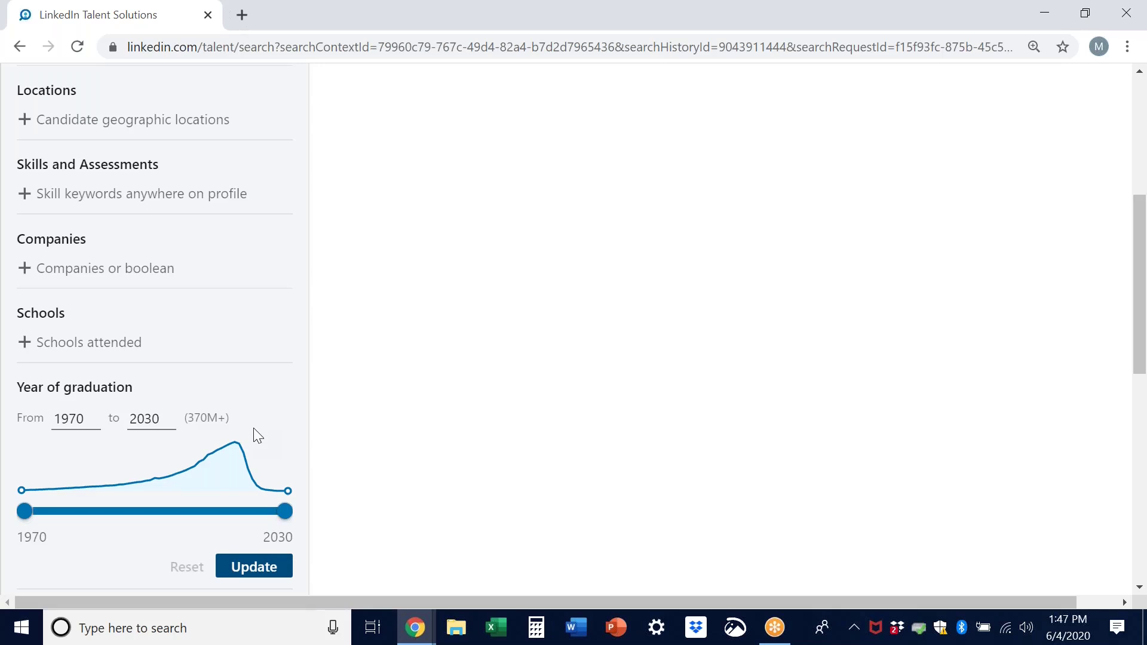
pyautogui.click(316, 436)
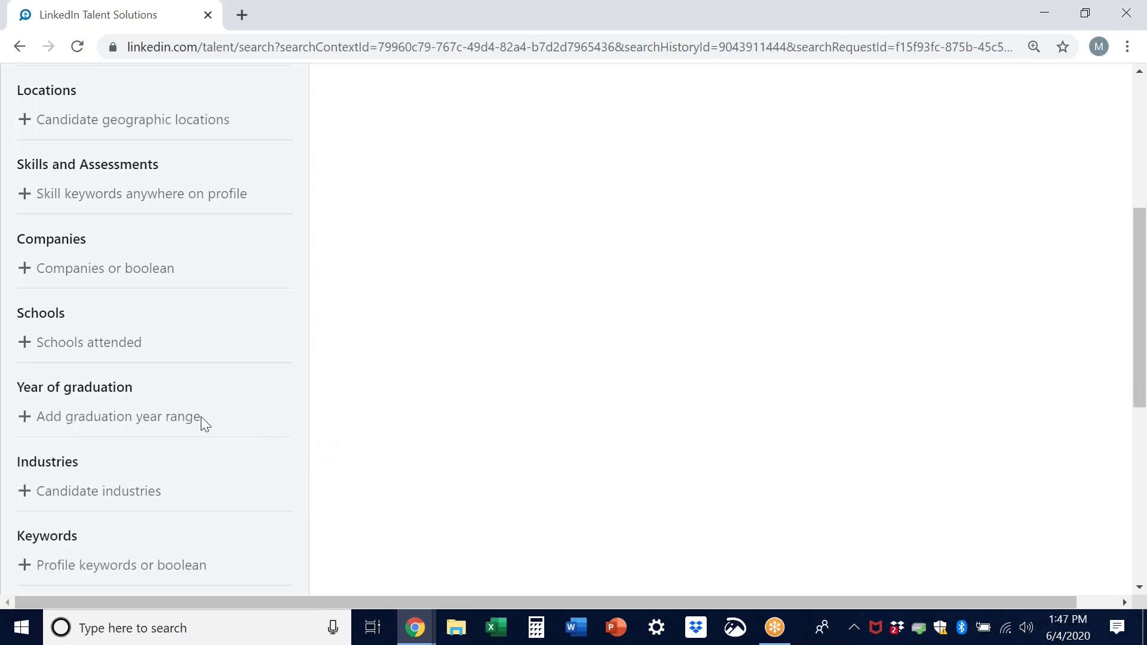
pyautogui.click(27, 500)
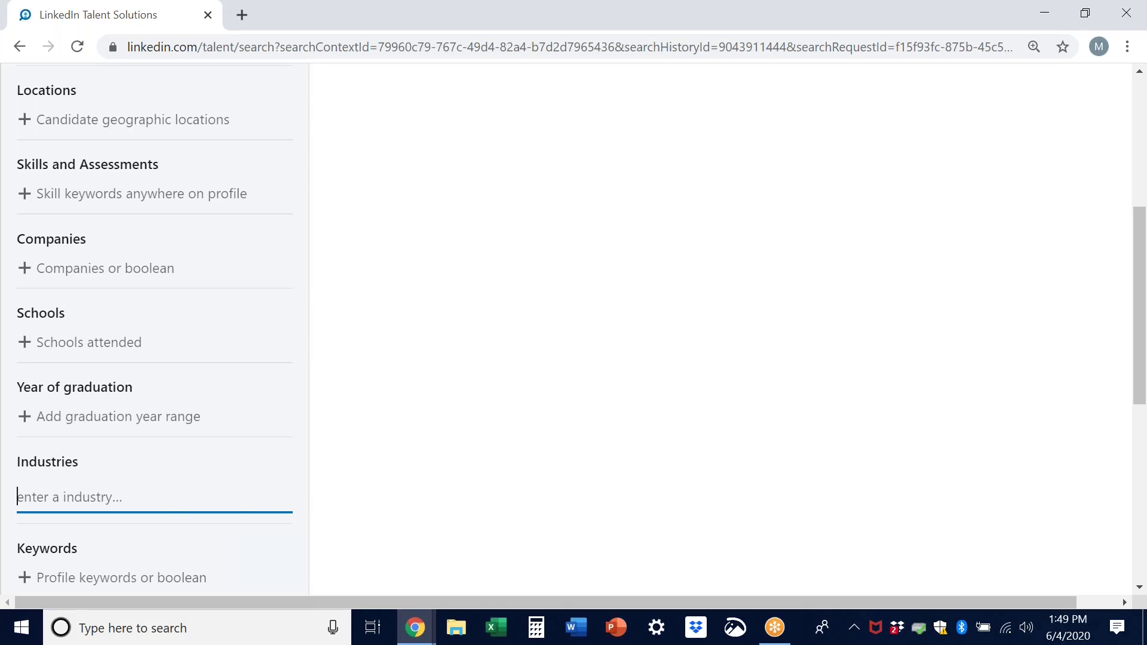
# Step: Add "offshore" to the Keywords filter and remove it again
pyautogui.scroll(-2, 154, 322)
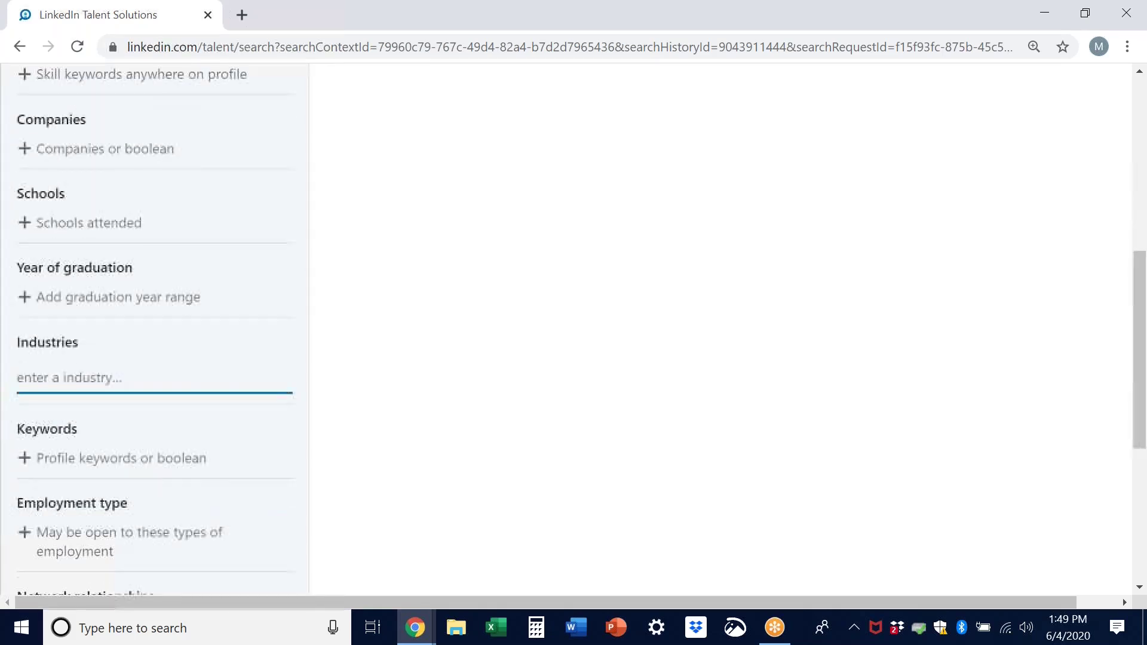
pyautogui.click(24, 460)
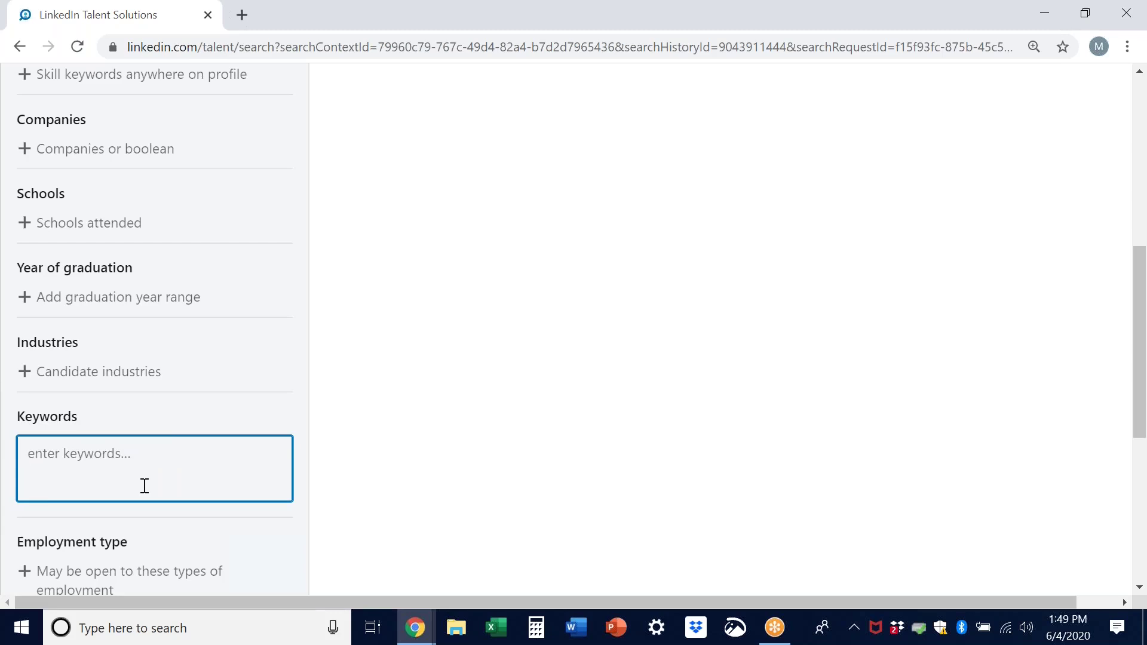
pyautogui.write('offshore')
pyautogui.press('Return')
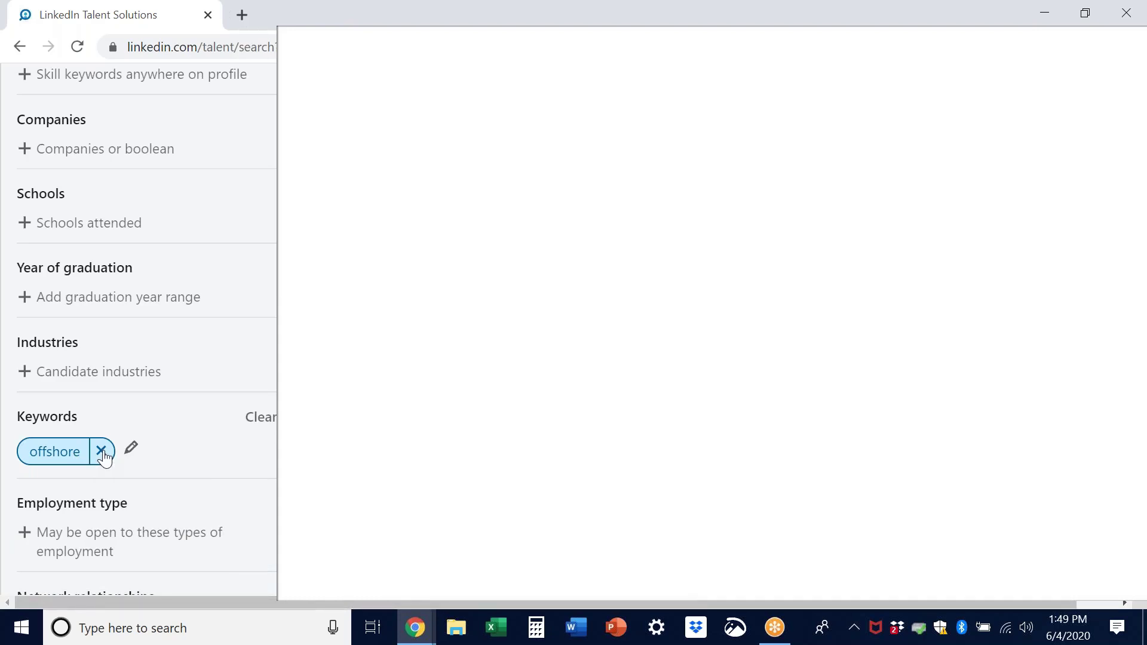
pyautogui.click(101, 452)
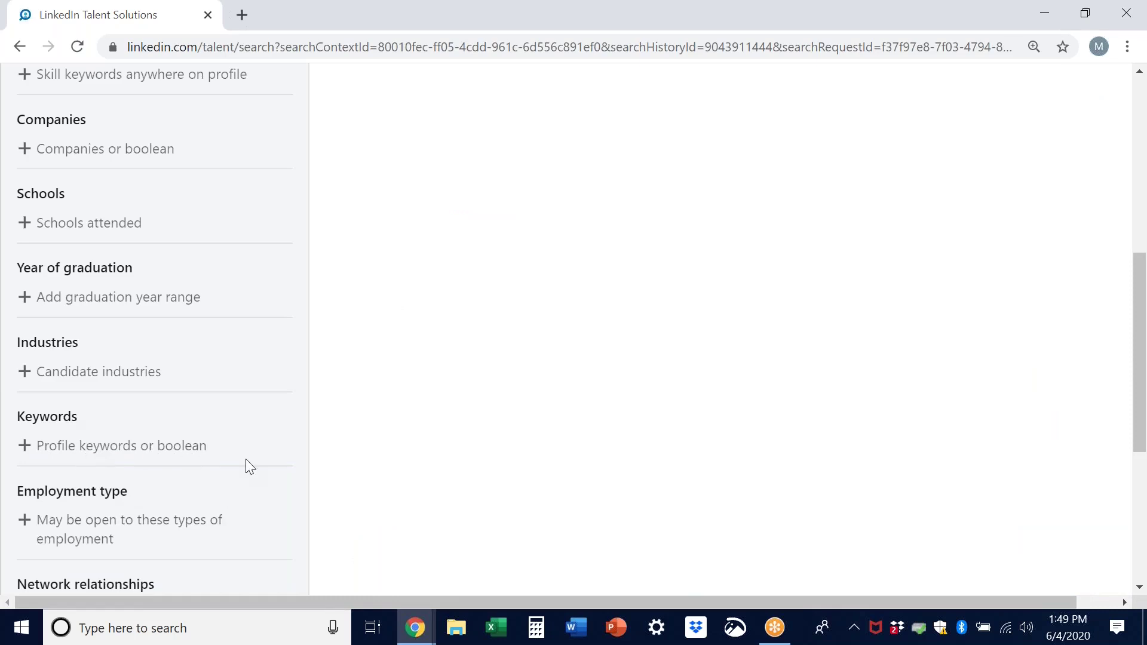
# Step: Review the choices offered by the Employment type and Network relationships filters
pyautogui.scroll(-2, 259, 455)
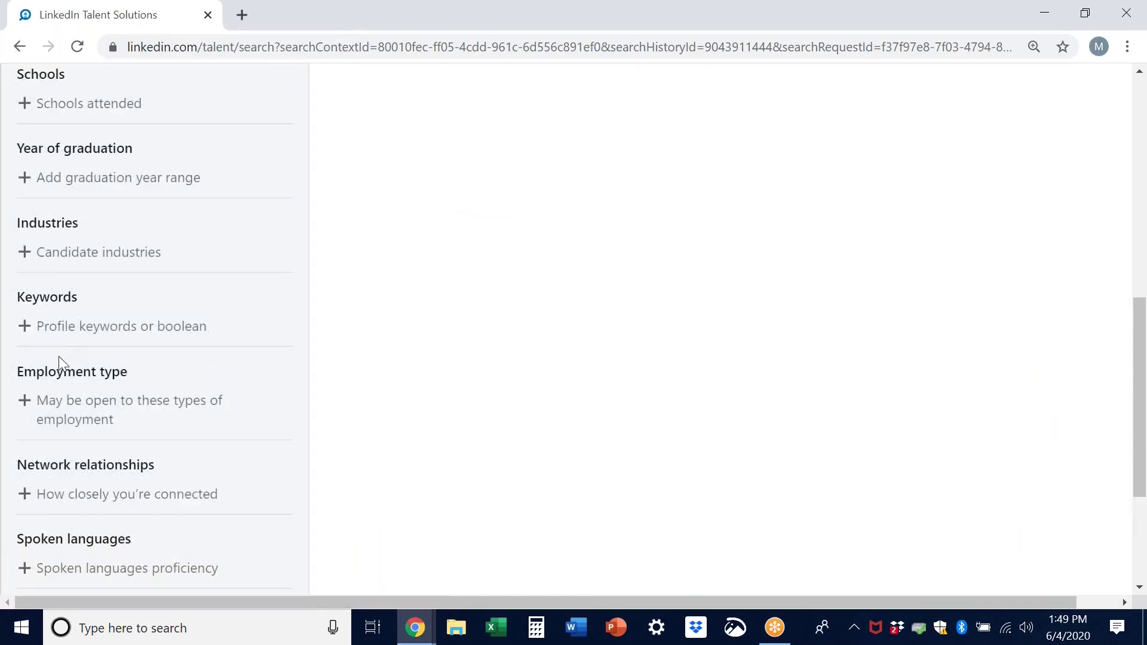
pyautogui.click(23, 400)
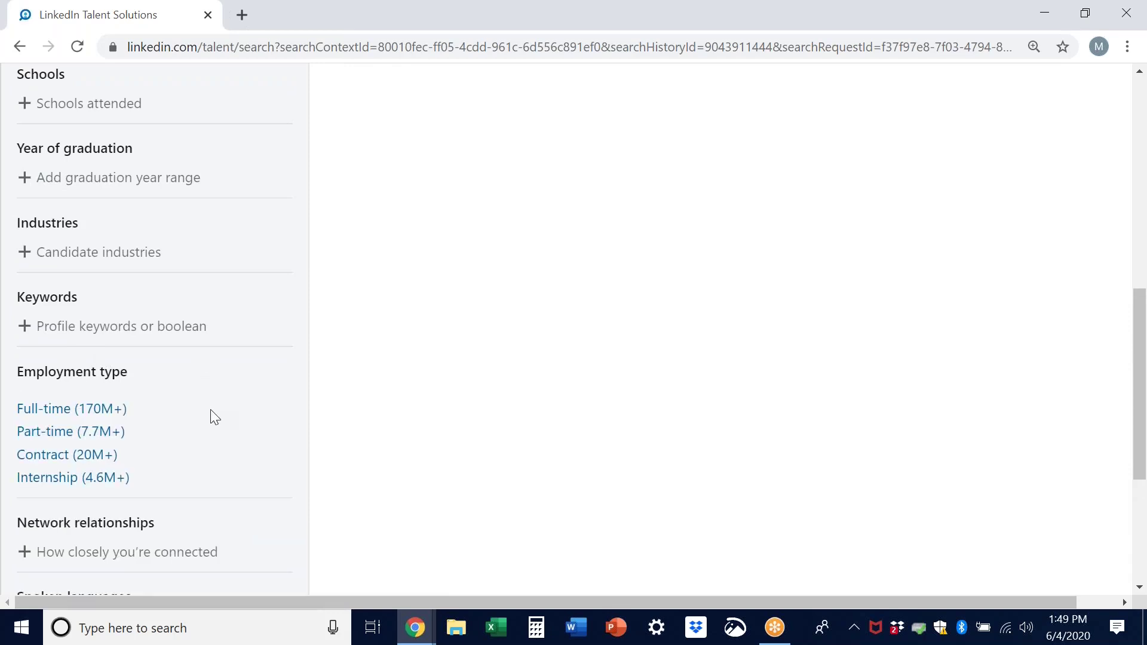
pyautogui.scroll(-1, 211, 410)
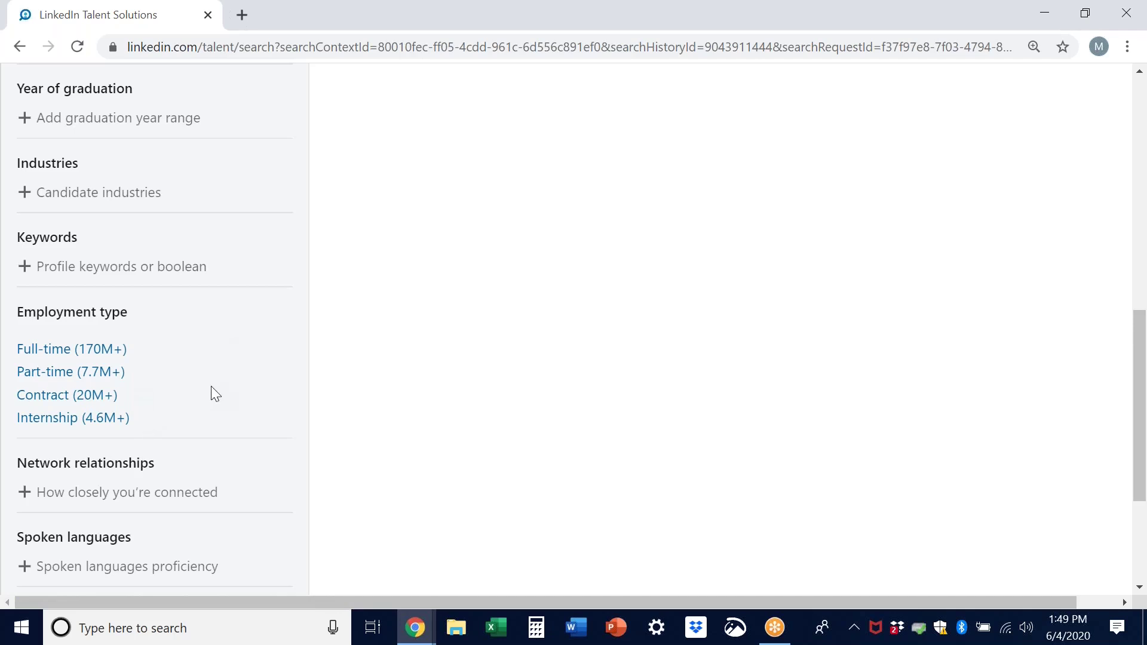
pyautogui.scroll(-2, 210, 386)
pyautogui.scroll(1, 210, 386)
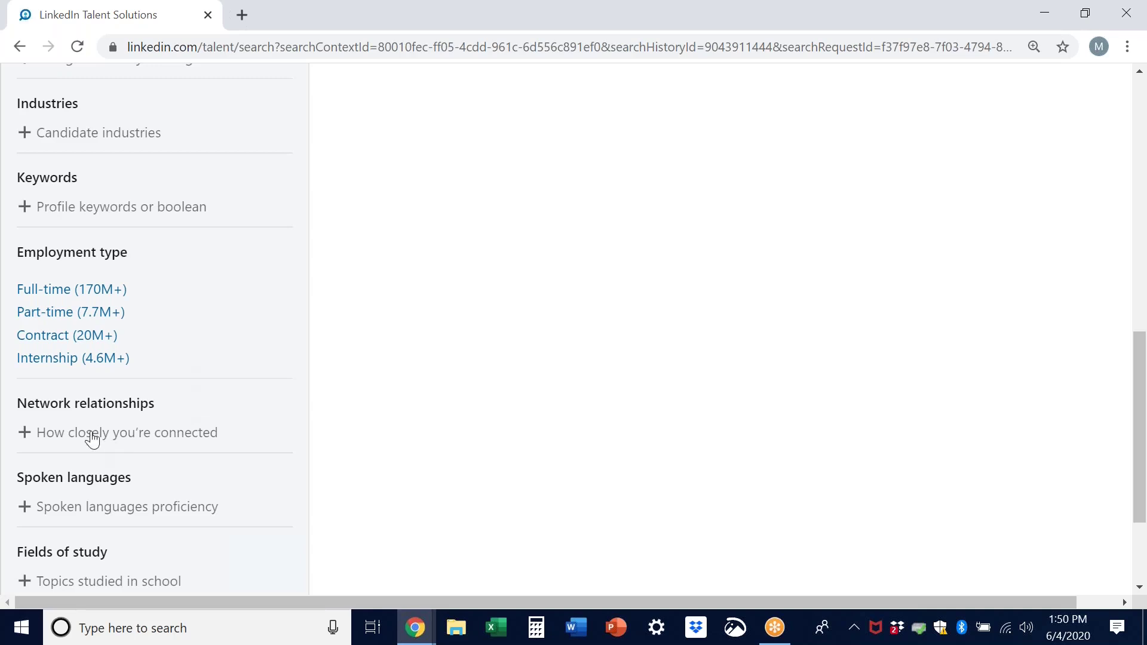
pyautogui.click(25, 433)
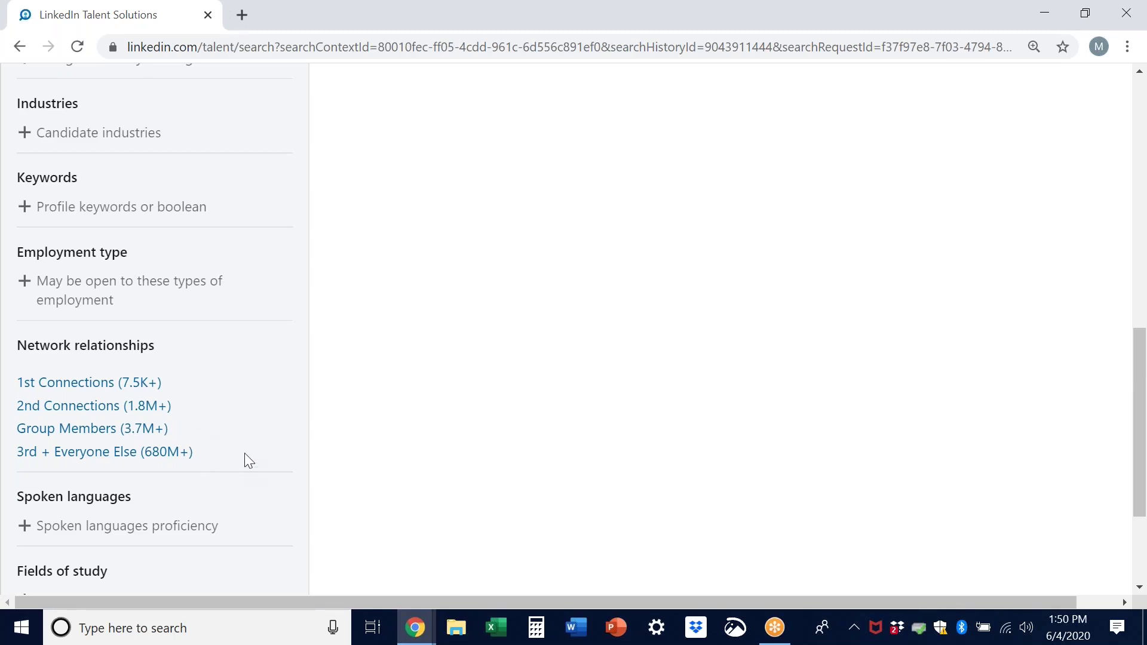
# Step: Review the language suggestions and proficiency levels in the Spoken languages filter, keeping proficiency at Any
pyautogui.scroll(-1, 239, 447)
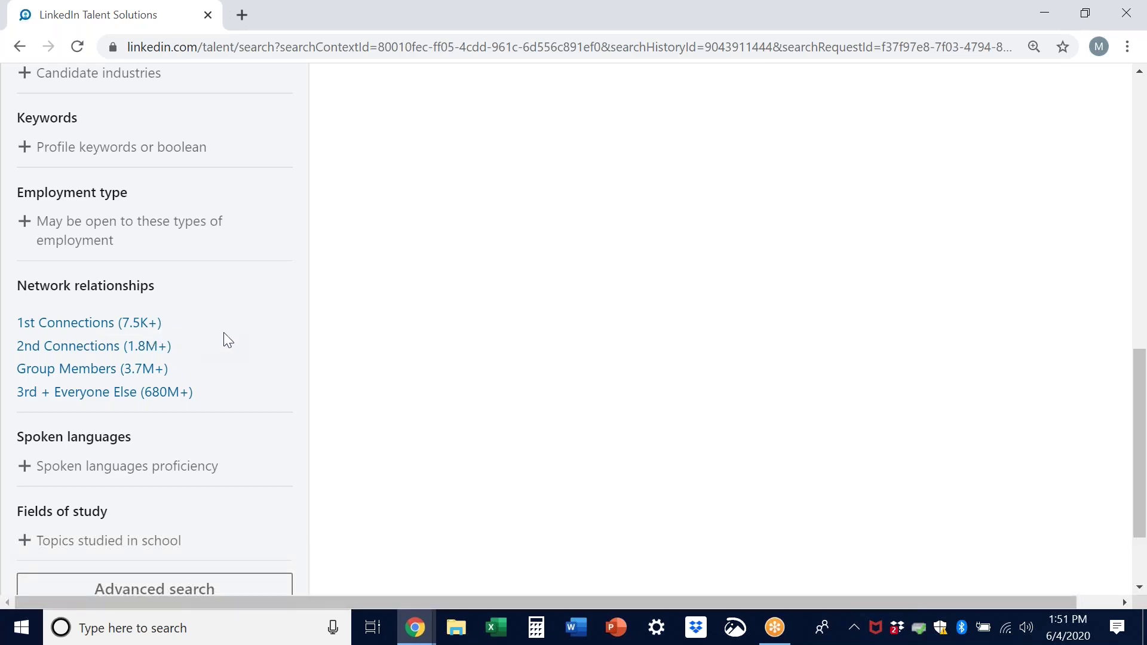
pyautogui.scroll(-2, 223, 332)
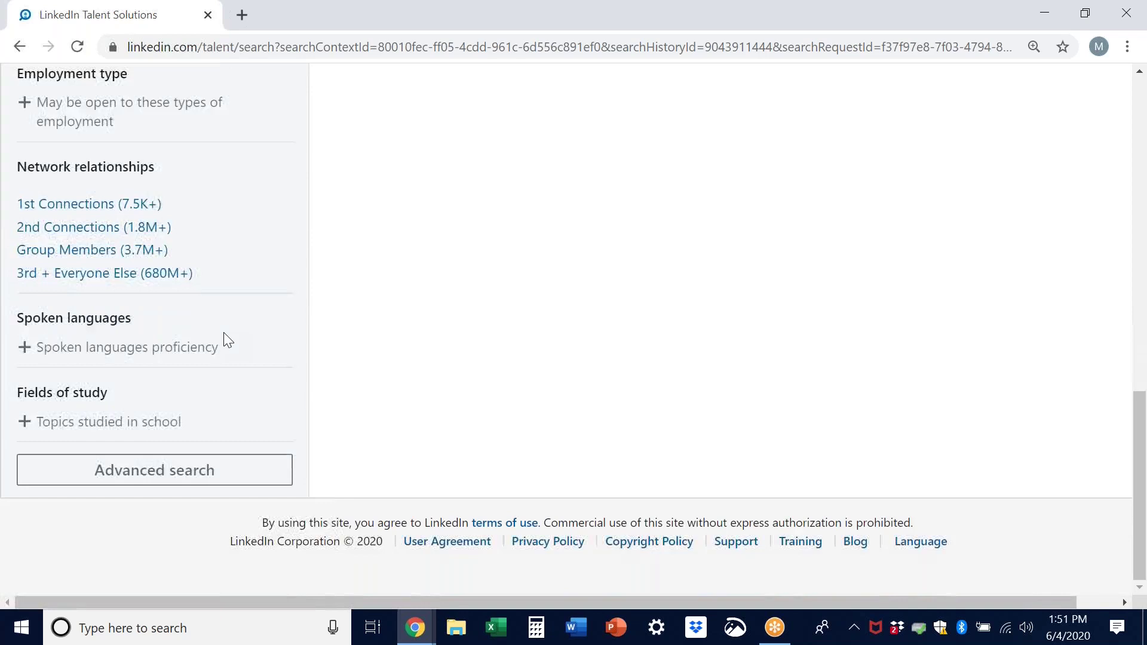
pyautogui.click(20, 356)
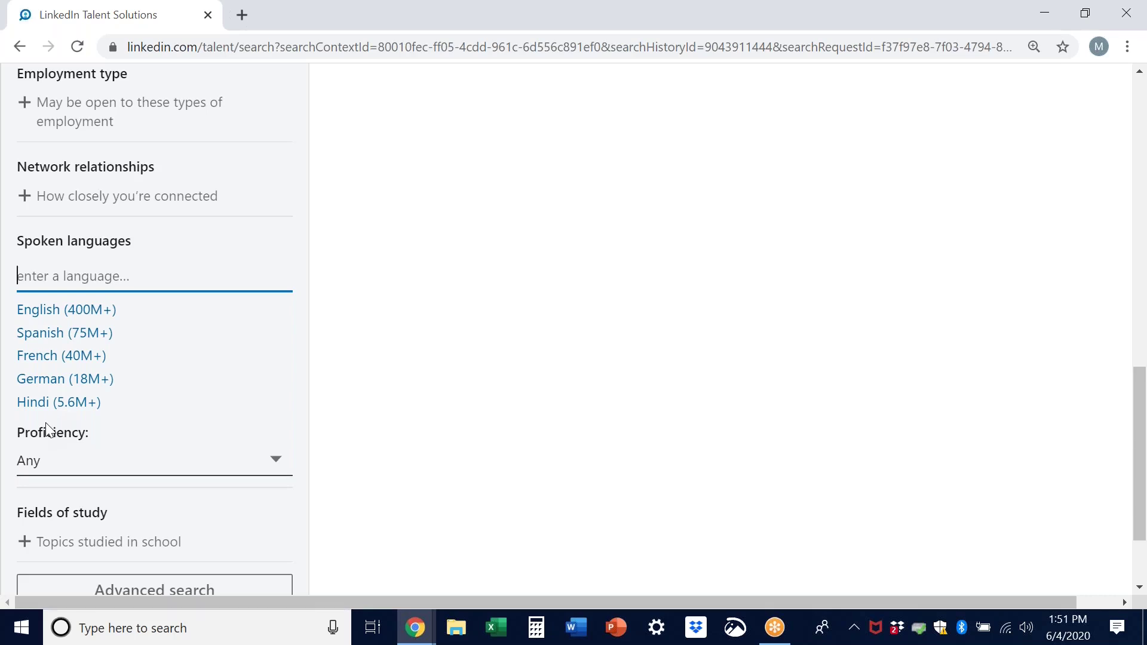
pyautogui.click(275, 468)
pyautogui.scroll(-1, 274, 414)
pyautogui.scroll(-1, 274, 410)
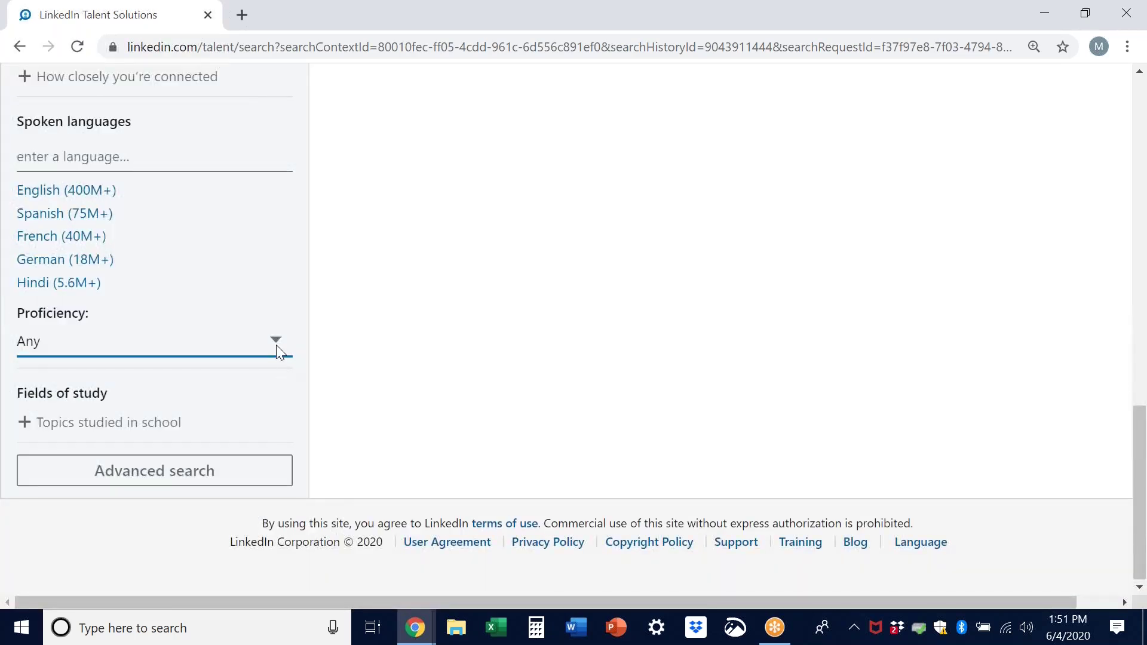
pyautogui.click(275, 341)
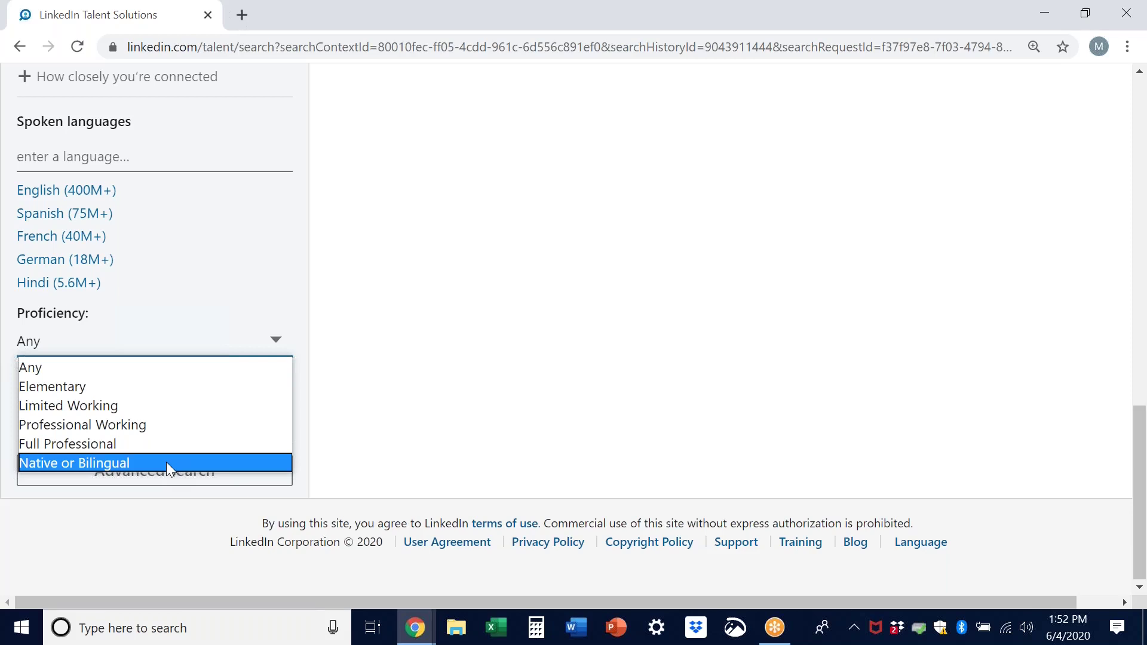
pyautogui.click(176, 341)
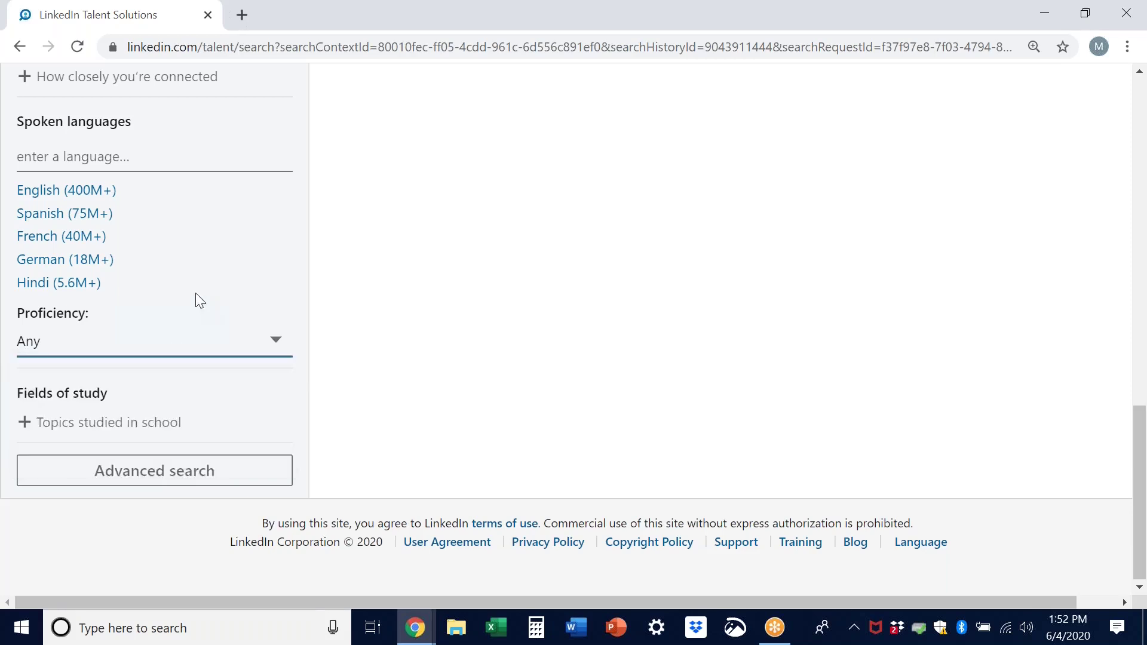
pyautogui.click(36, 160)
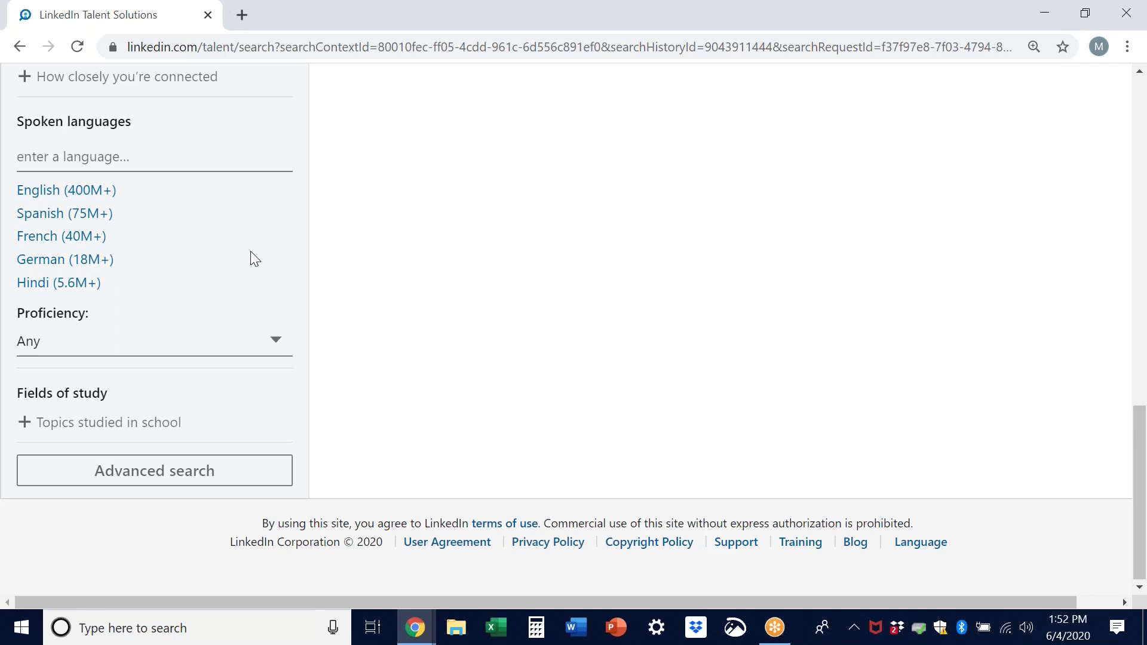
# Step: Open the Fields of study filter for entry, and switch to the advanced search page
pyautogui.click(27, 427)
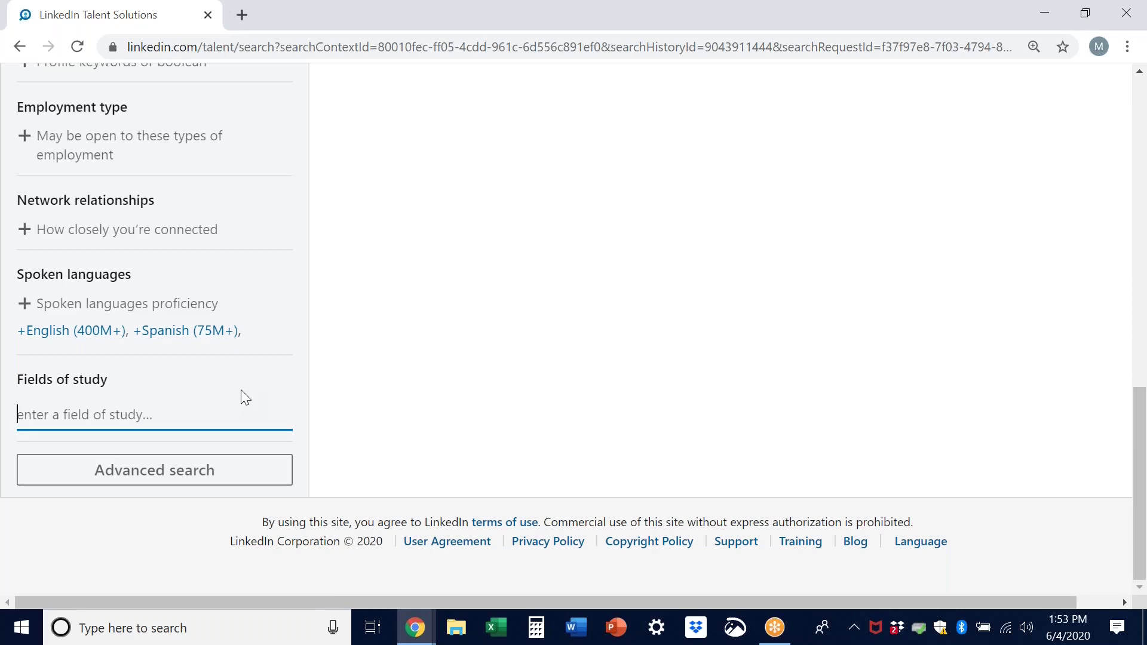
pyautogui.click(177, 470)
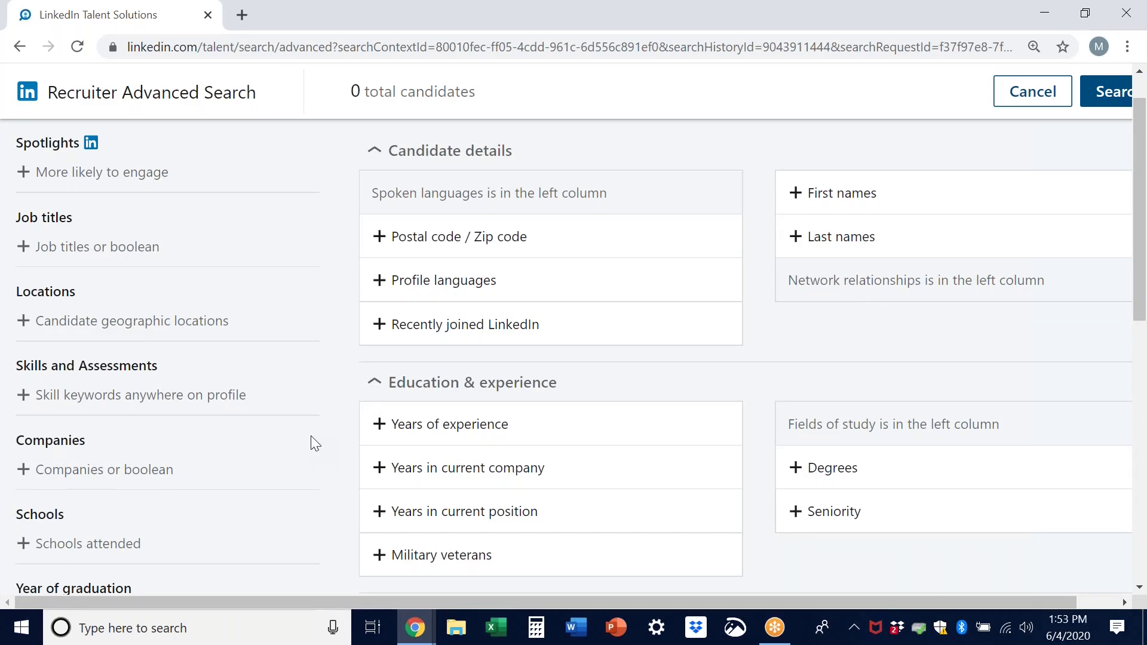
pyautogui.click(538, 335)
# Step: Look up location suggestions for "hou" in the advanced search's Locations filter, then clear the entry
pyautogui.click(22, 331)
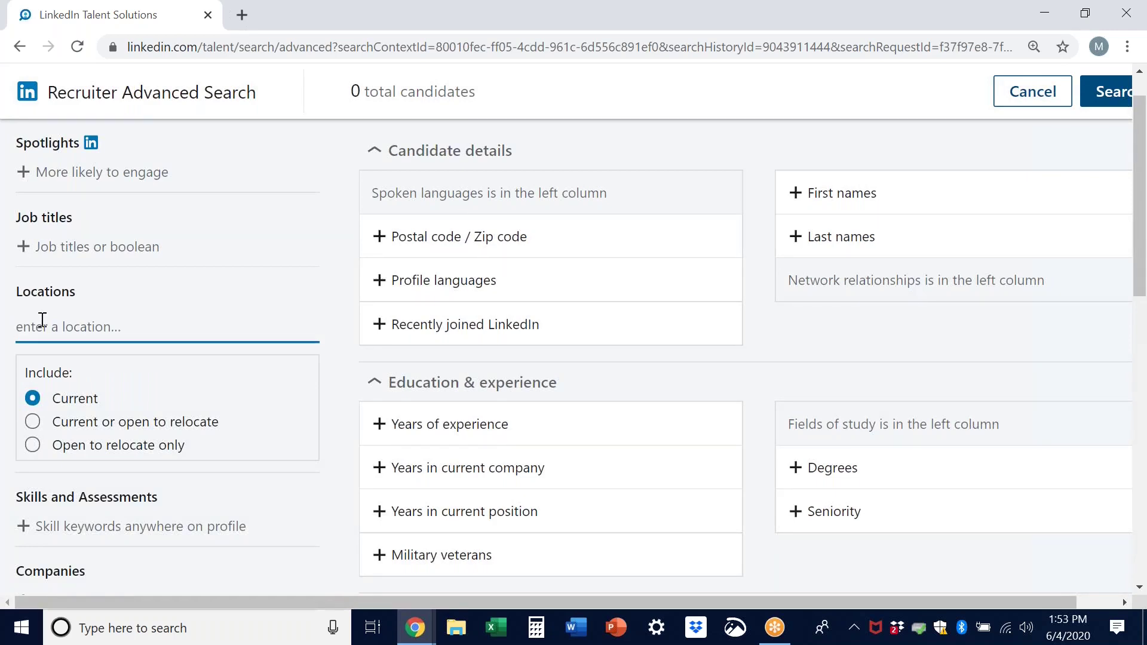
pyautogui.write('h')
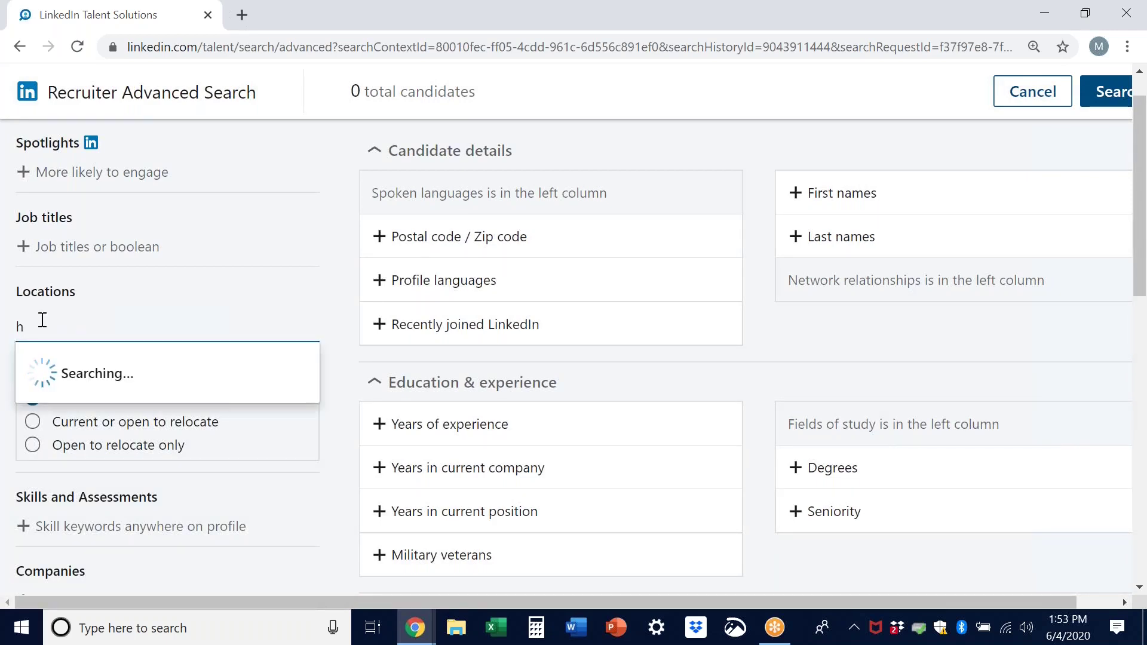
pyautogui.write('ou')
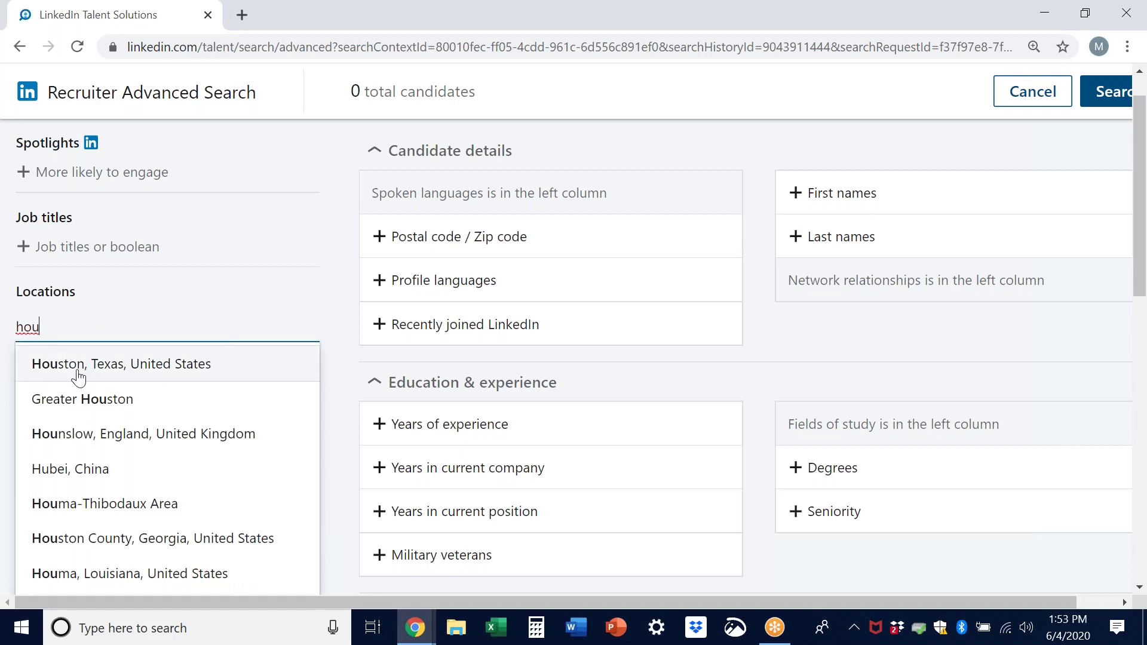
pyautogui.press('BackSpace')
pyautogui.press('BackSpace')
pyautogui.press('BackSpace')
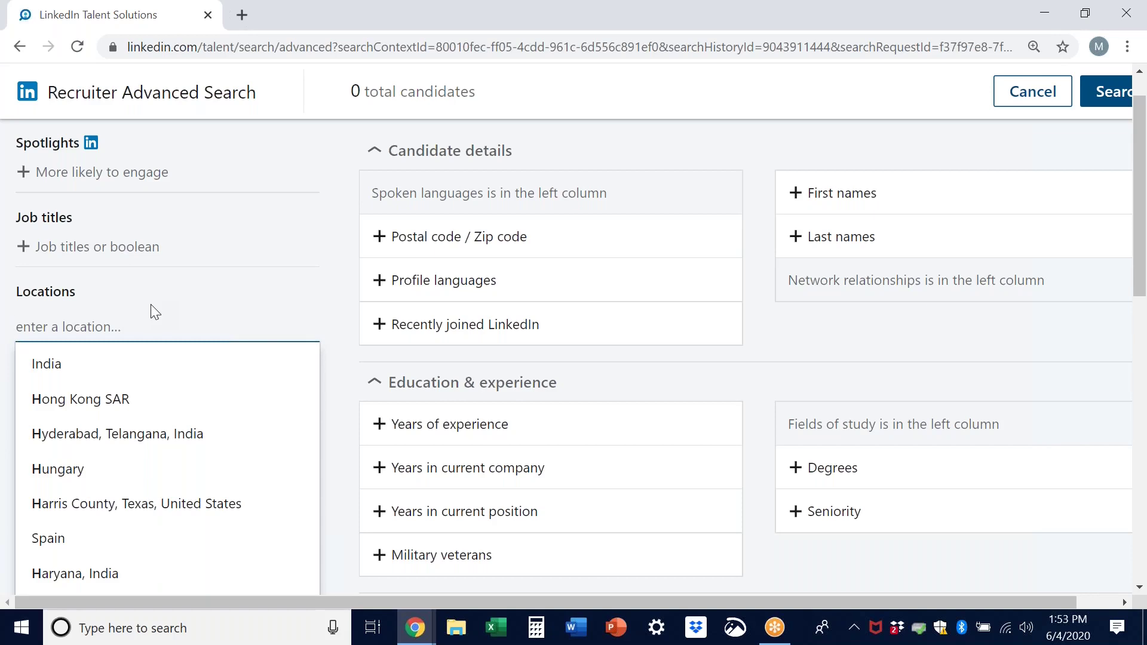
pyautogui.click(328, 246)
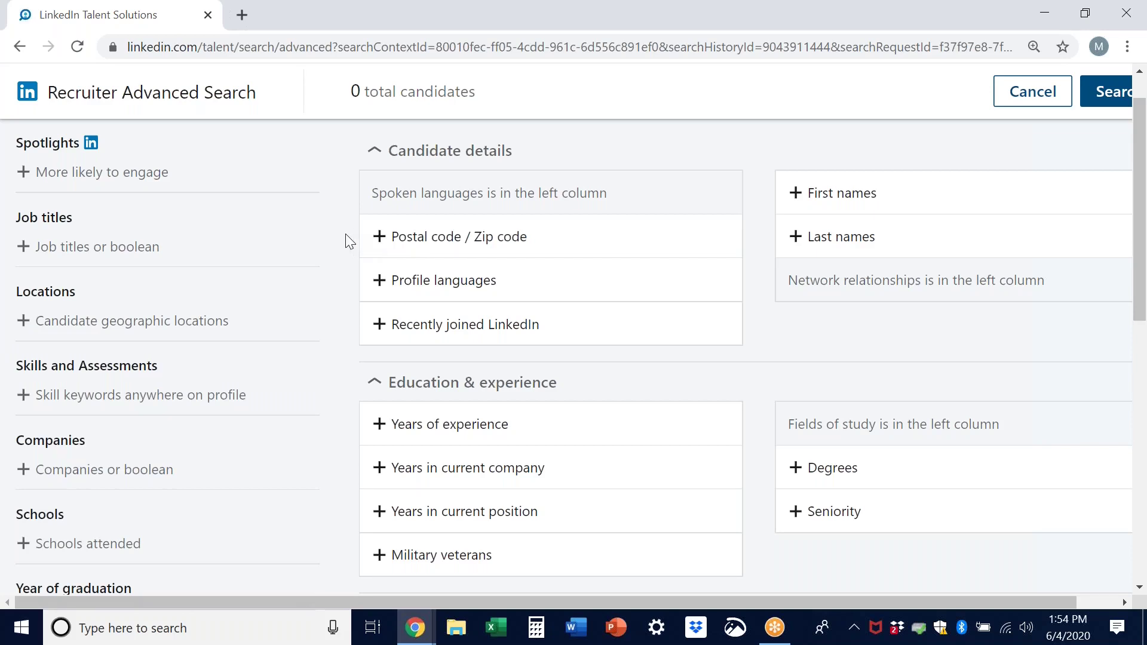
# Step: Review the radius choices of the Postal code / Zip code filter, and check the Profile languages filter
pyautogui.click(405, 237)
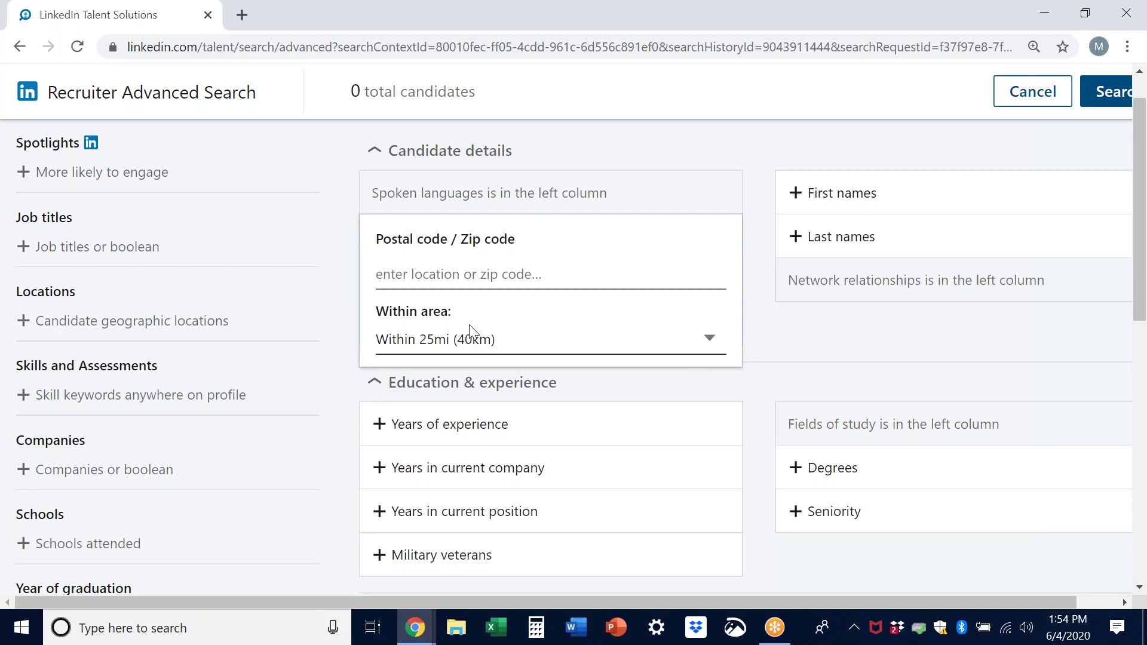
pyautogui.click(711, 342)
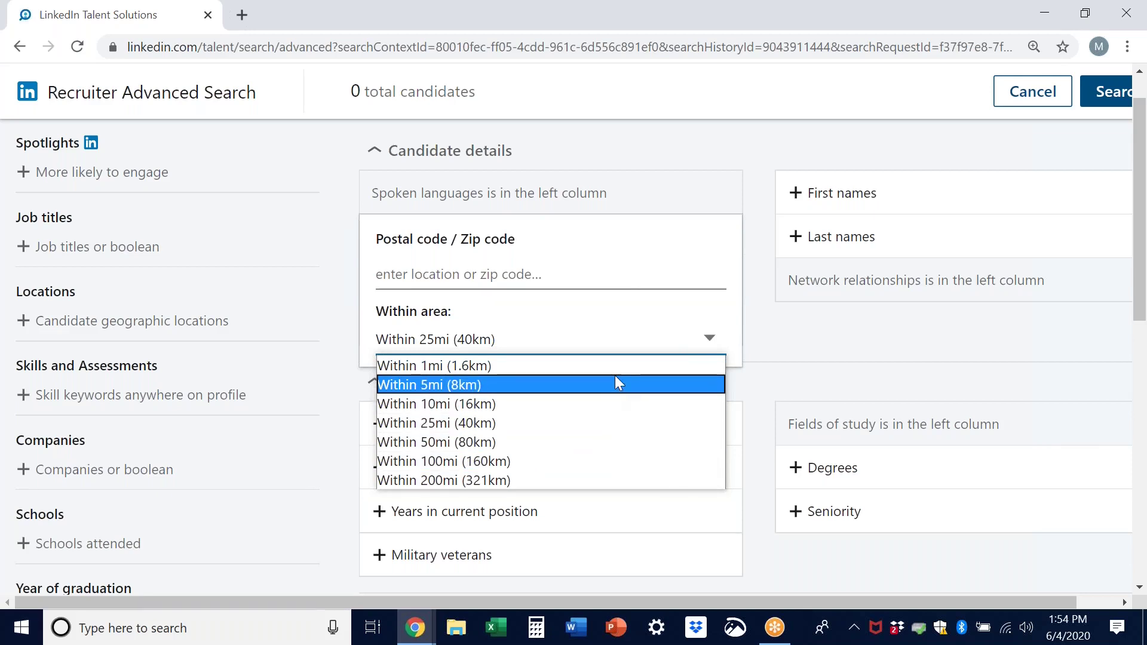
pyautogui.click(336, 264)
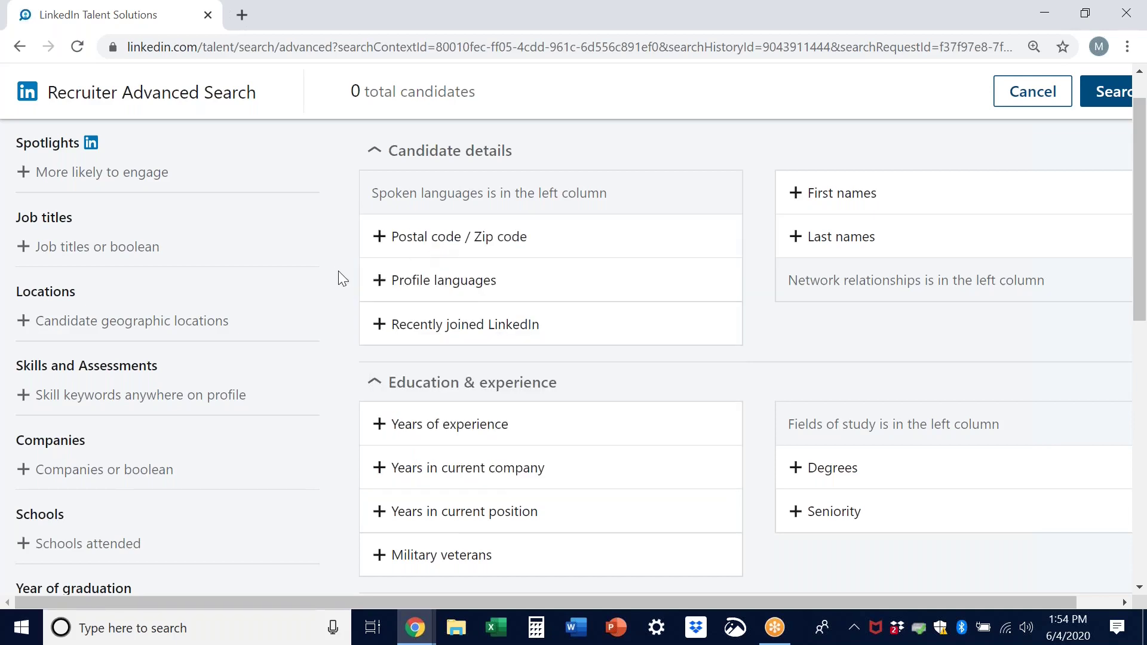
pyautogui.click(361, 284)
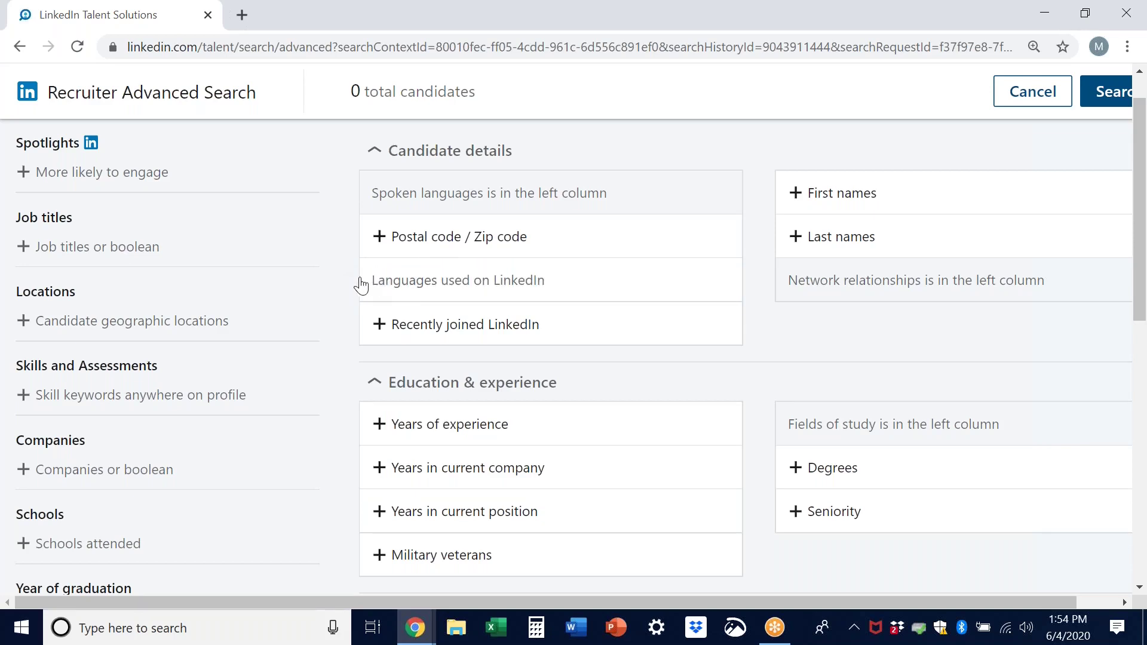
pyautogui.click(352, 281)
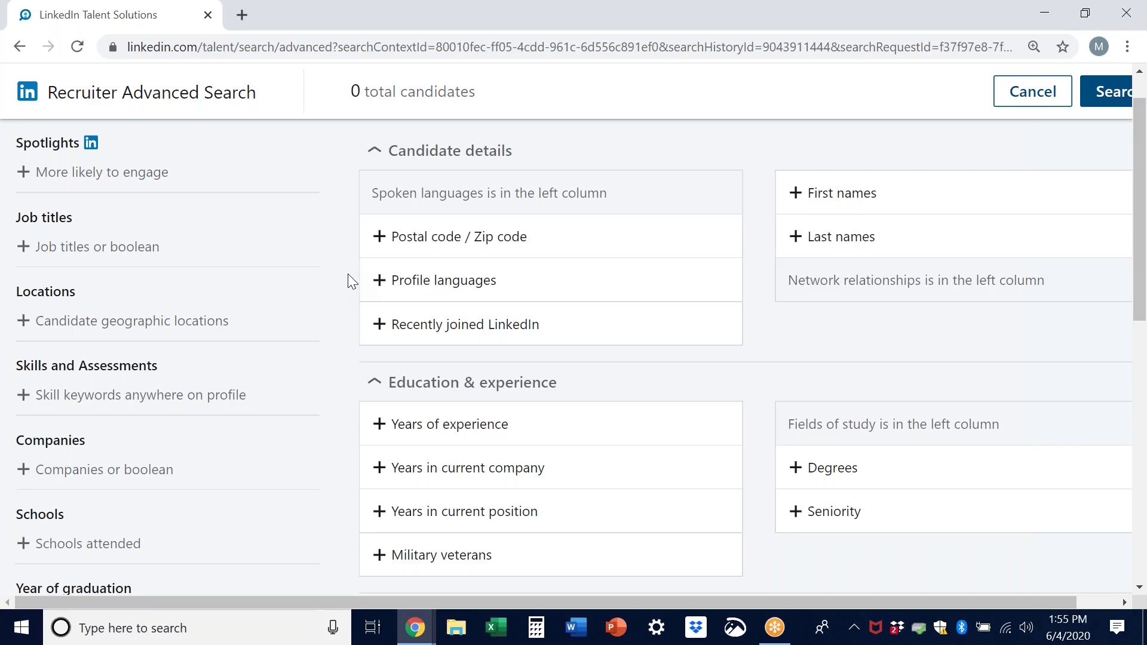
# Step: Review the full list of languages in the Profile languages filter, then close it without choosing one
pyautogui.click(371, 281)
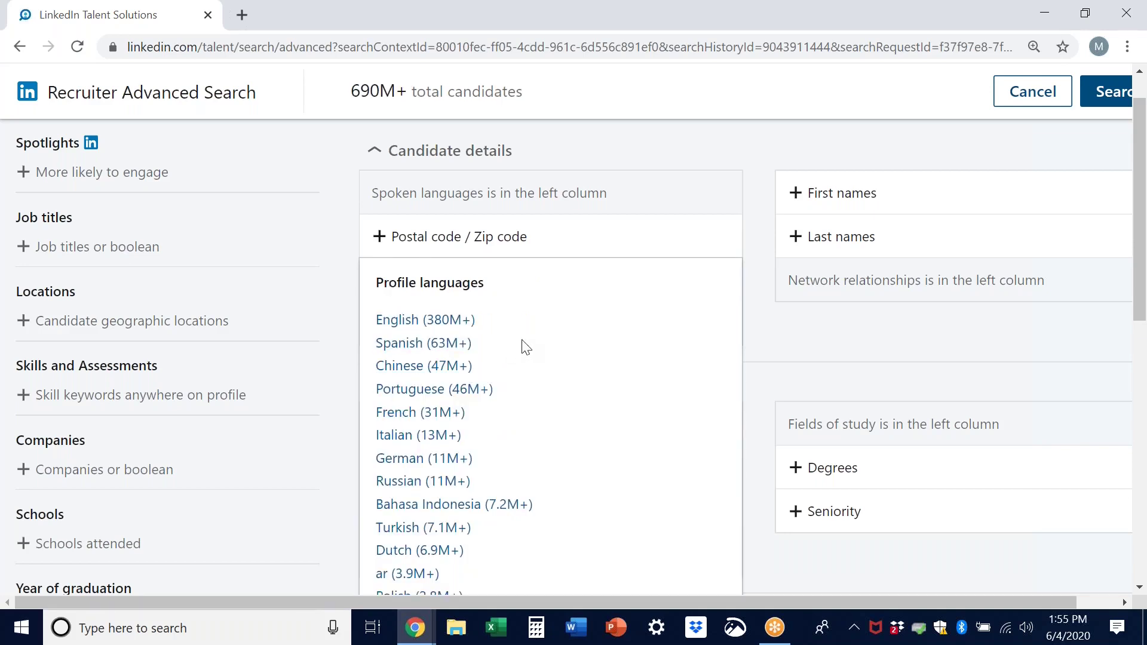
pyautogui.scroll(-2, 524, 346)
pyautogui.scroll(-2, 524, 349)
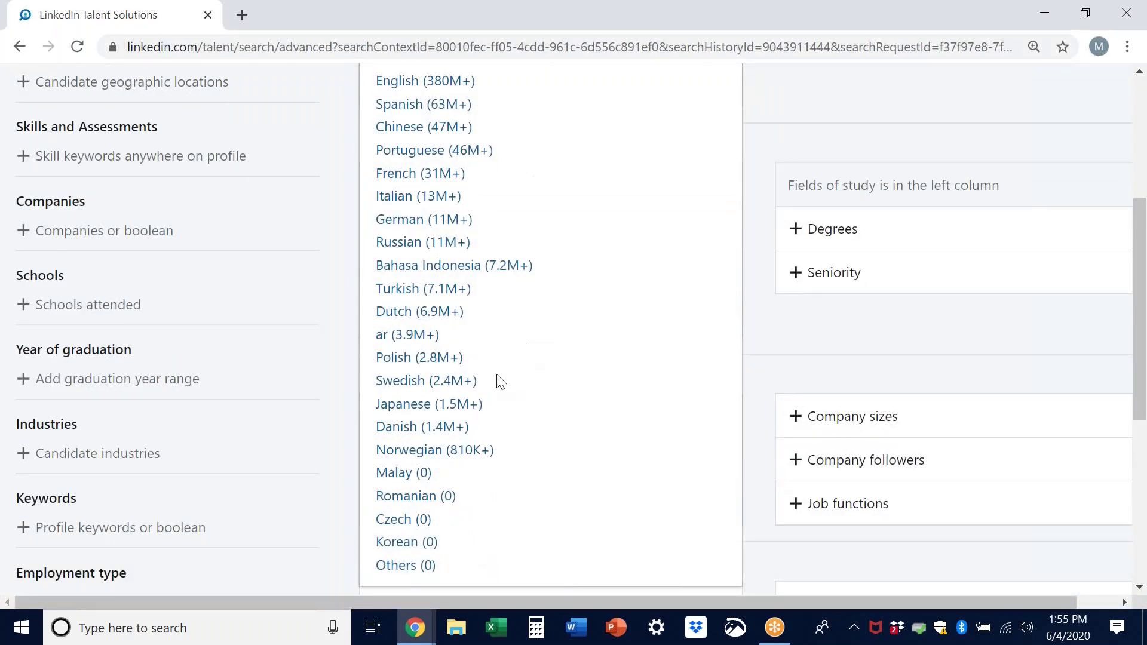
pyautogui.scroll(3, 512, 368)
pyautogui.scroll(1, 512, 367)
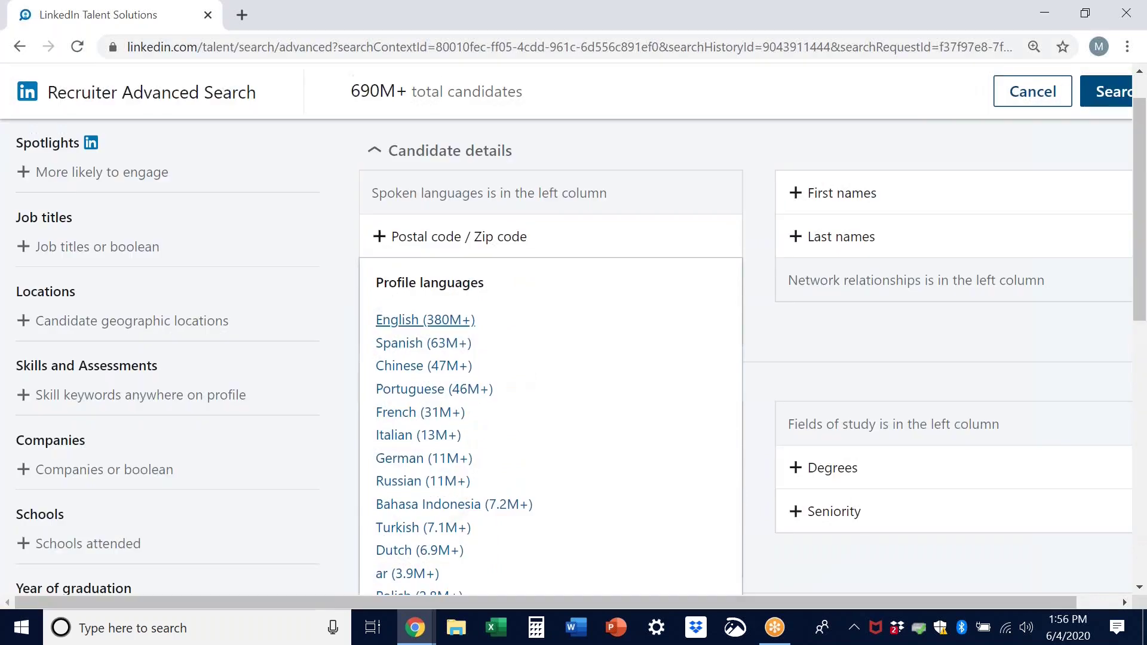
pyautogui.click(346, 234)
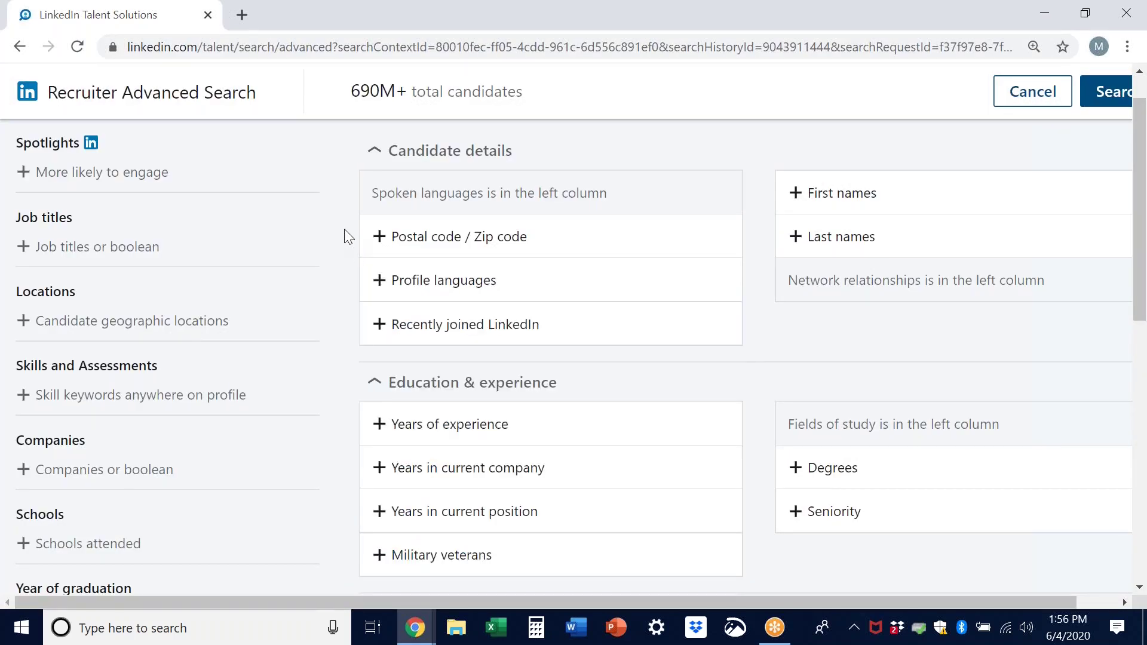
# Step: Review the time ranges offered by the Recently joined LinkedIn filter, then close it without choosing one
pyautogui.click(378, 338)
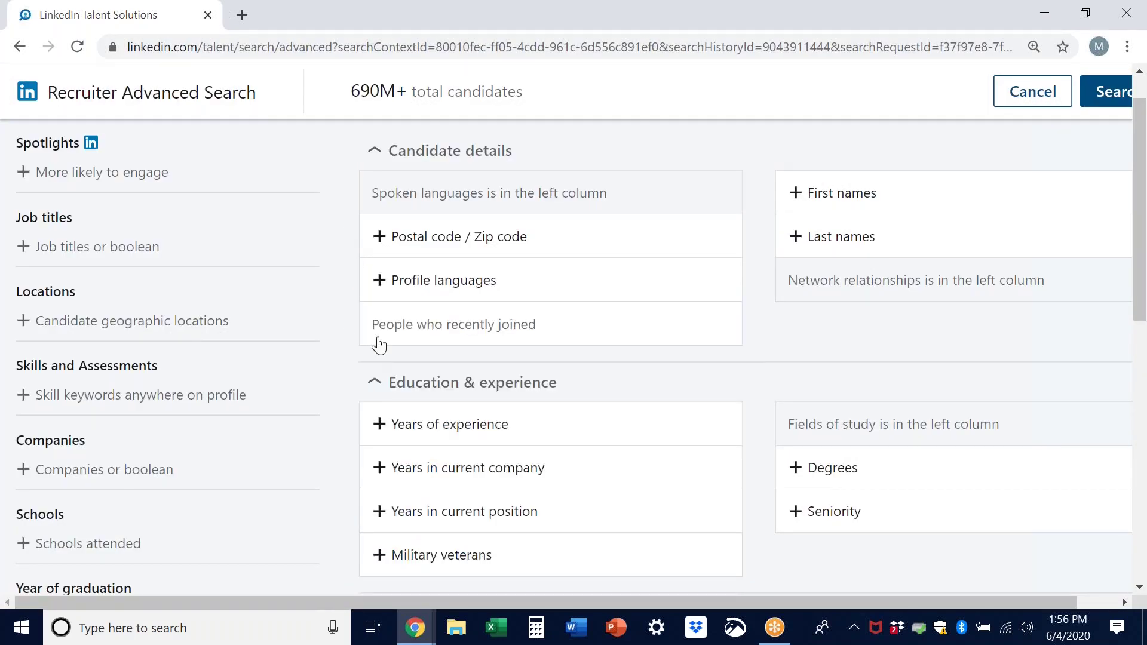
pyautogui.click(328, 326)
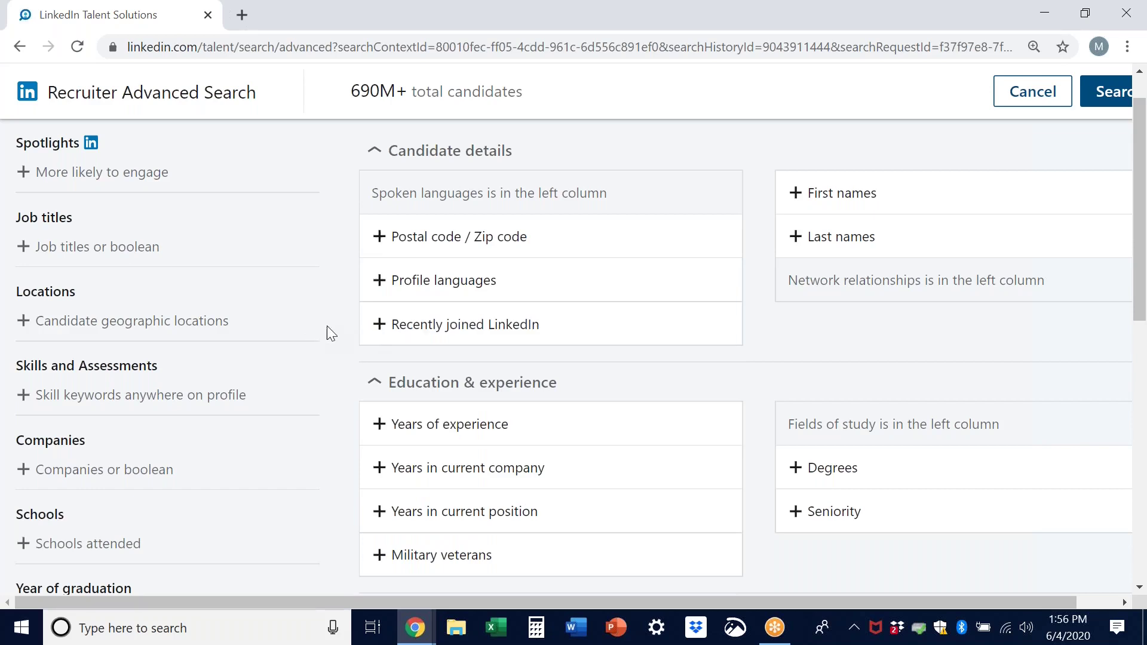
pyautogui.click(371, 328)
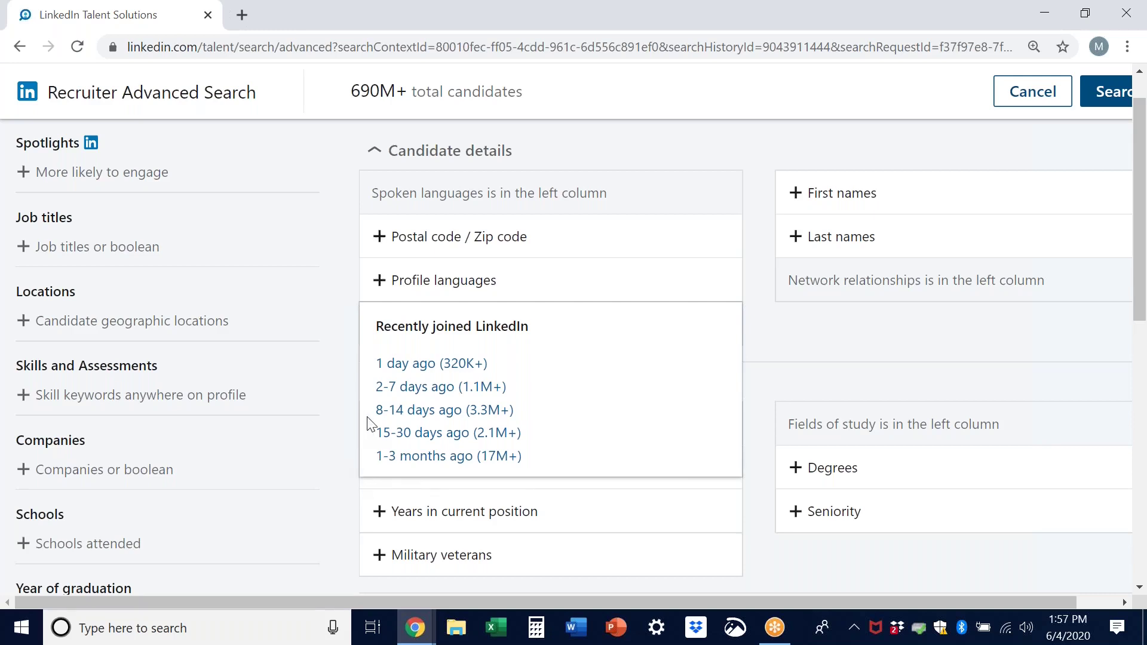
pyautogui.click(326, 350)
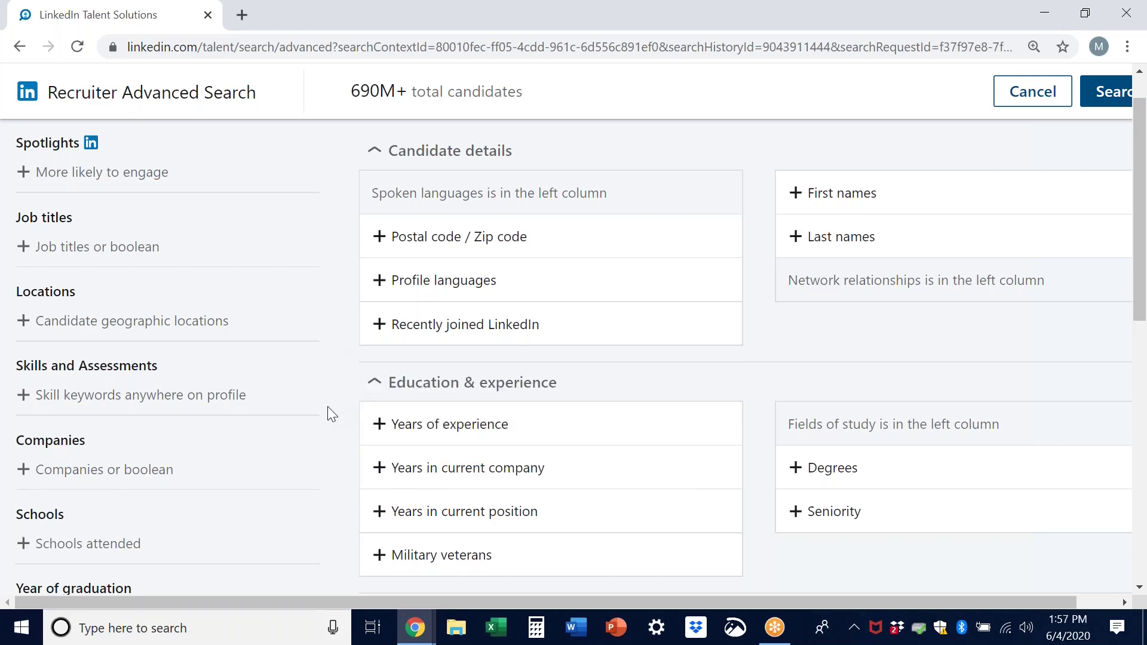
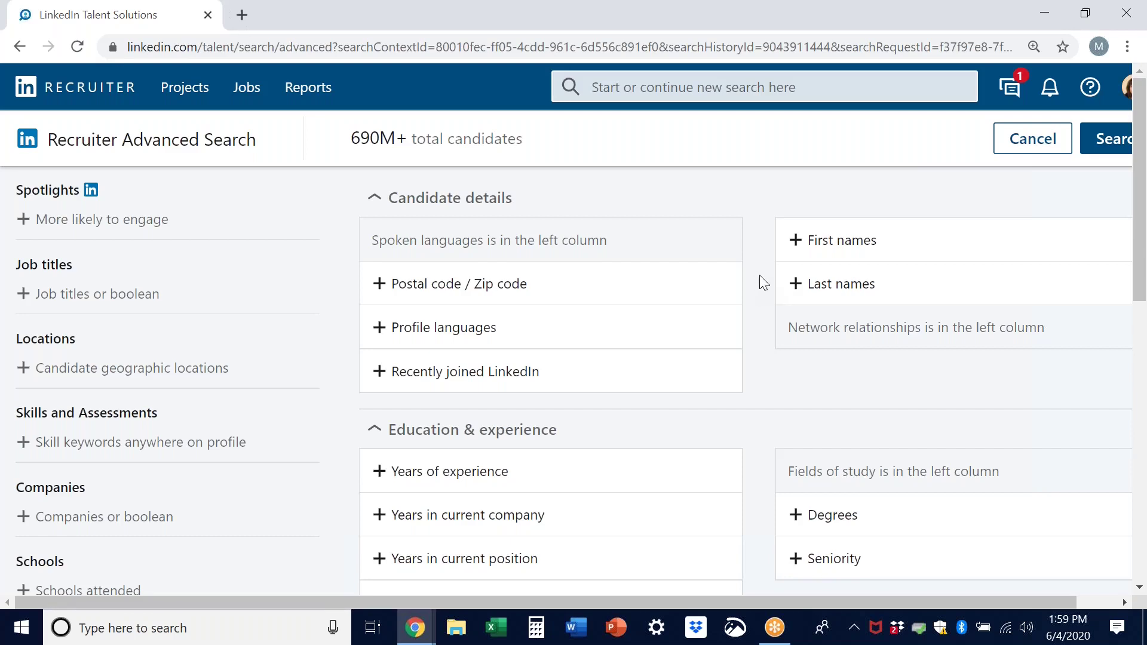
# Step: Try a Years of experience range starting at 10 years, then reset the range and close the filter
pyautogui.scroll(-3, 759, 275)
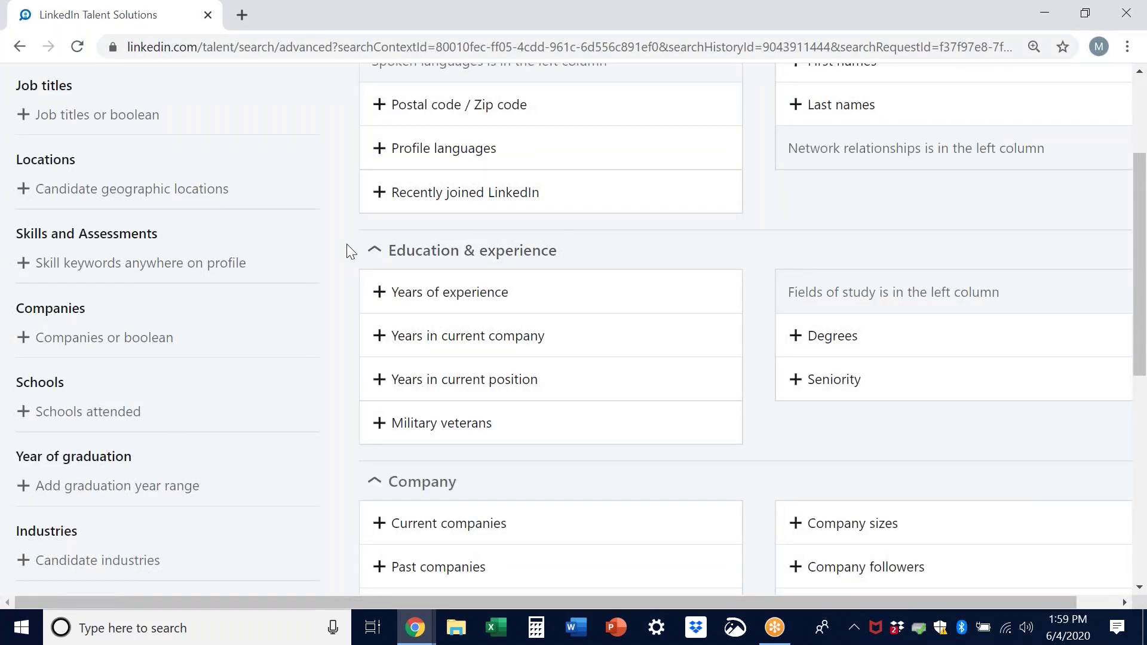
pyautogui.scroll(-1, 347, 243)
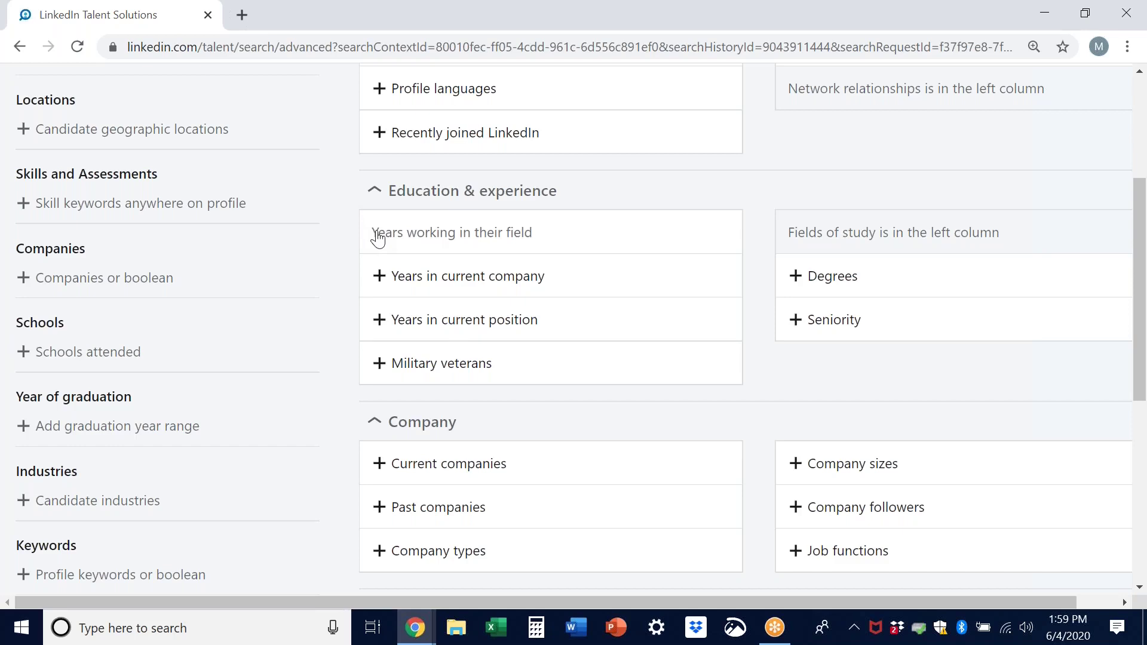
pyautogui.click(377, 237)
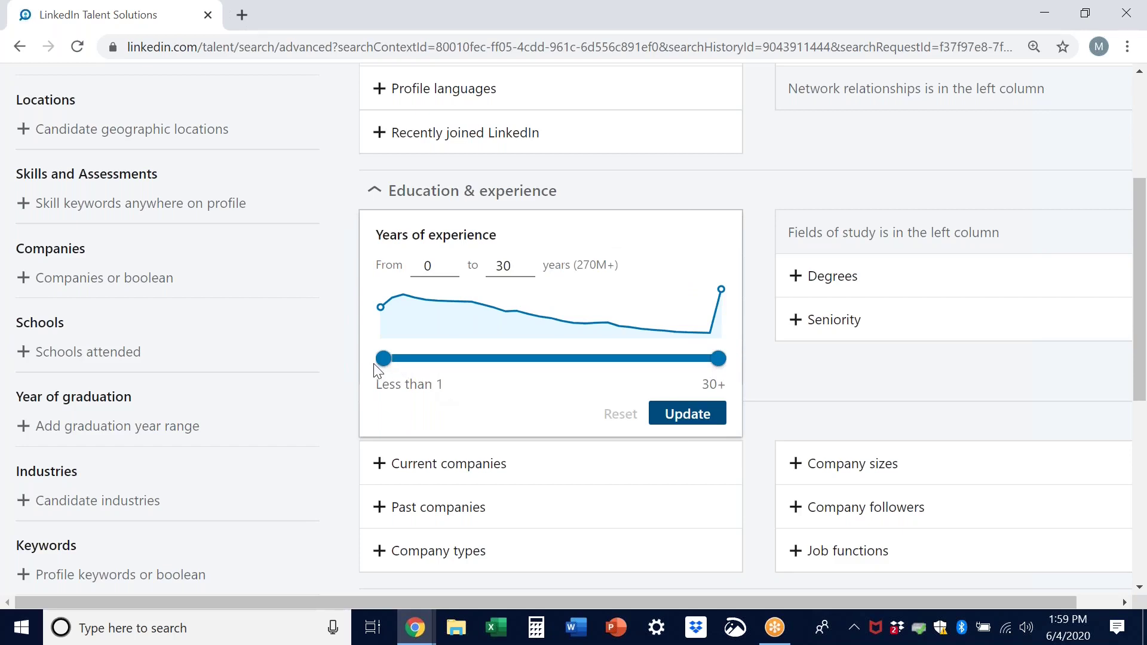
pyautogui.moveTo(385, 363); pyautogui.dragTo(500, 366)
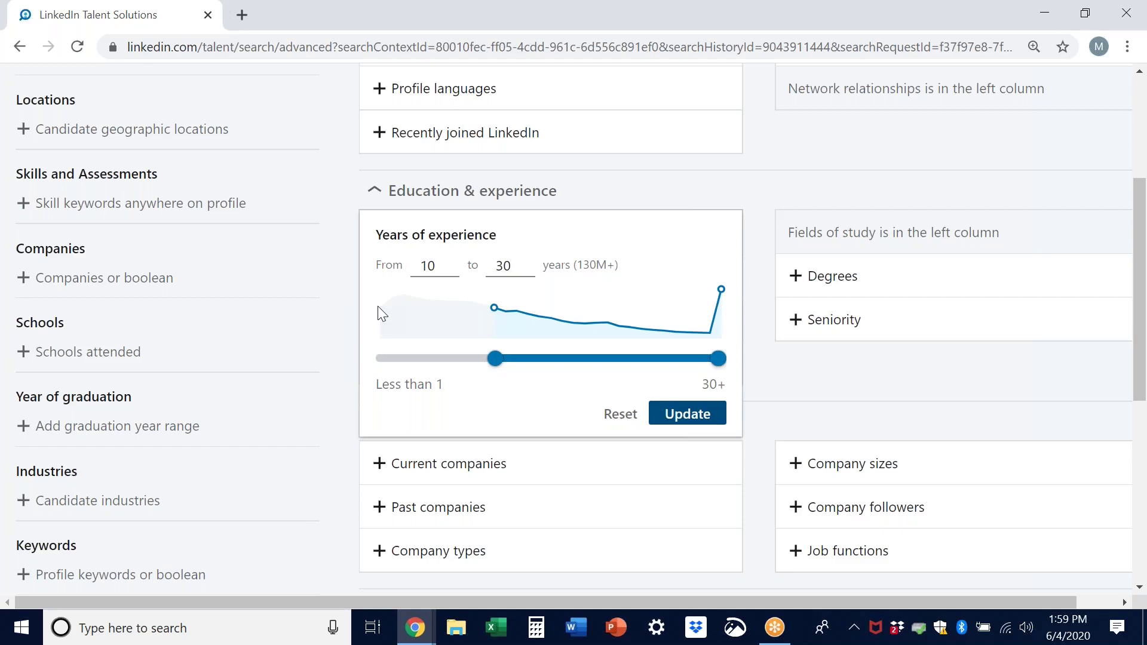
pyautogui.moveTo(426, 306)
pyautogui.moveTo(427, 289)
pyautogui.click(620, 423)
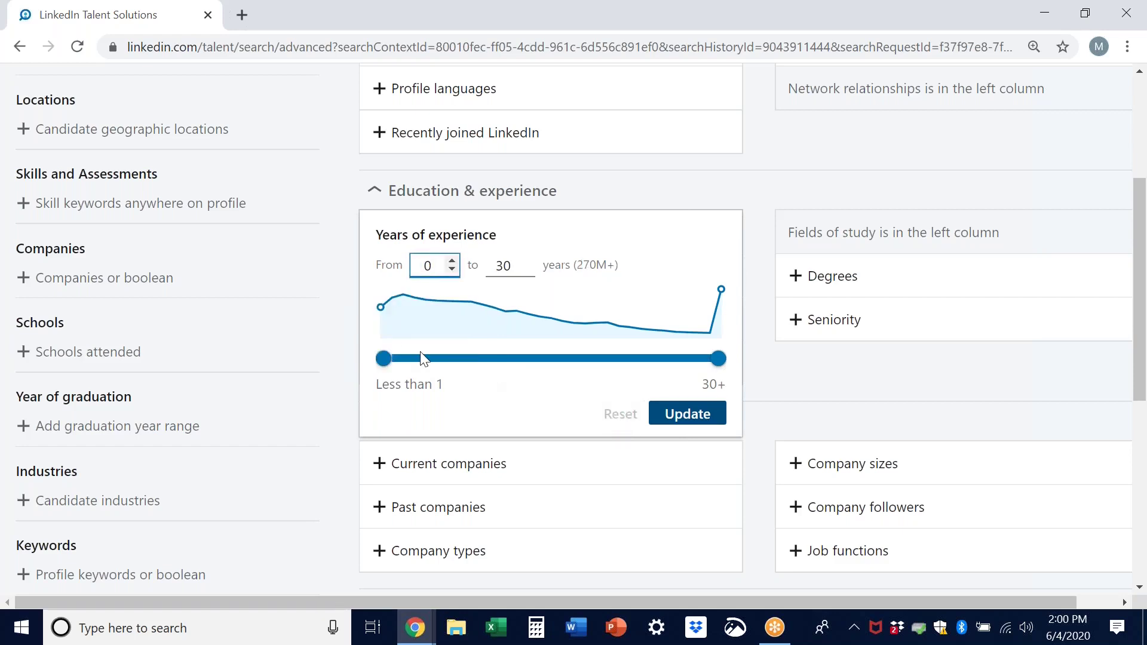
pyautogui.click(344, 342)
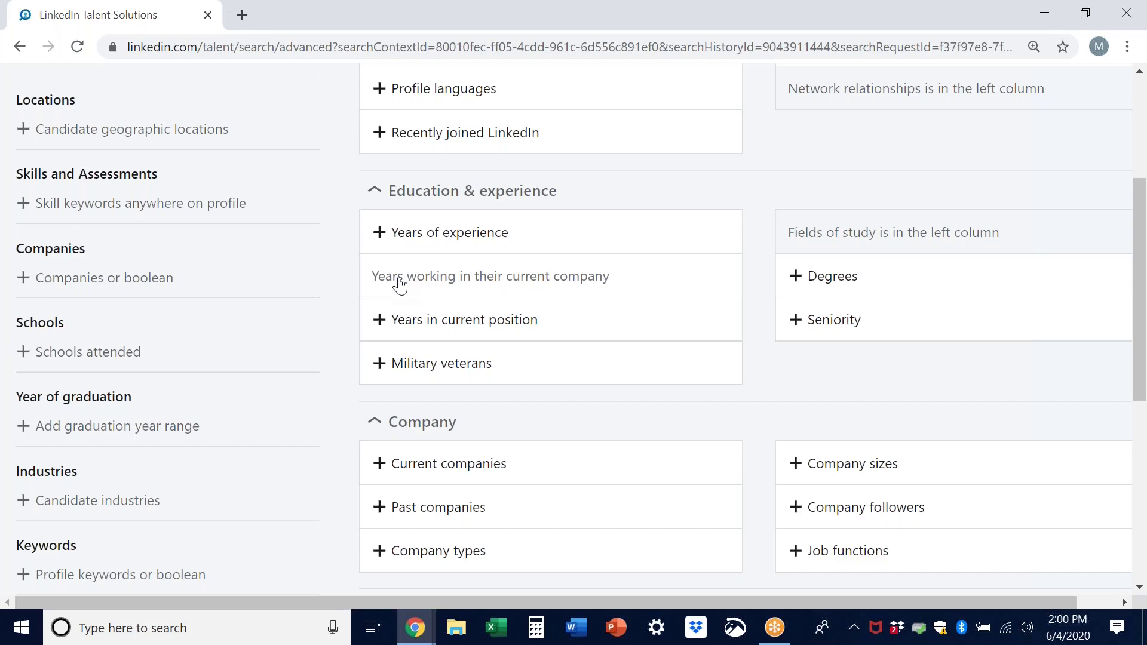
# Step: Review the year range in the Years in current company filter and the option in the Military veterans filter
pyautogui.click(398, 283)
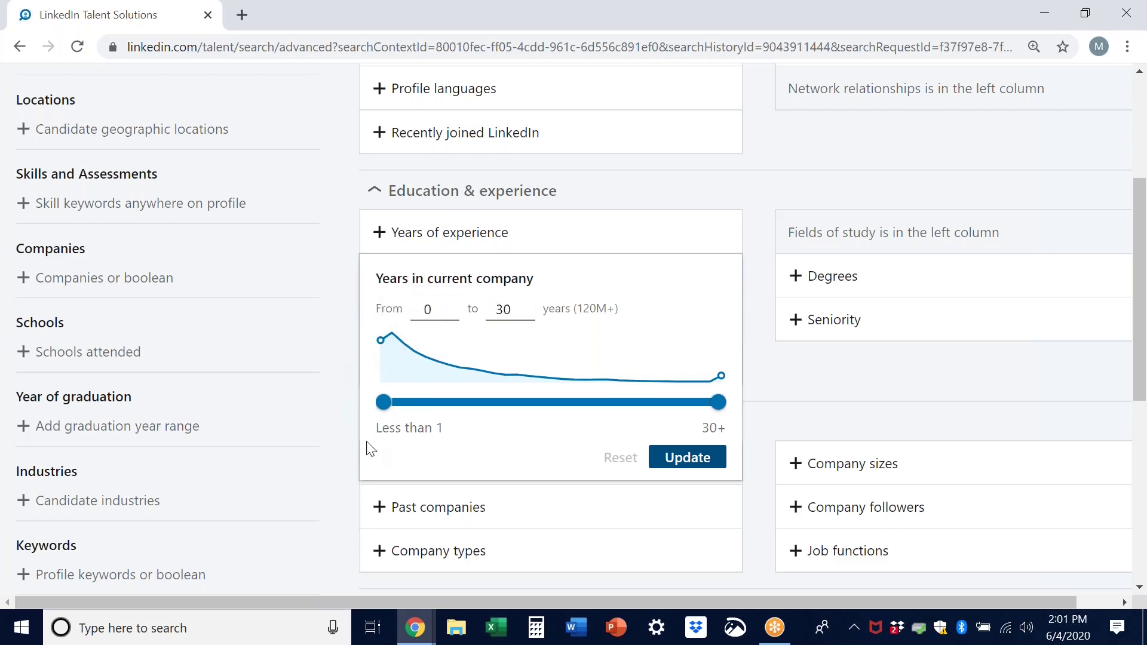
pyautogui.click(338, 412)
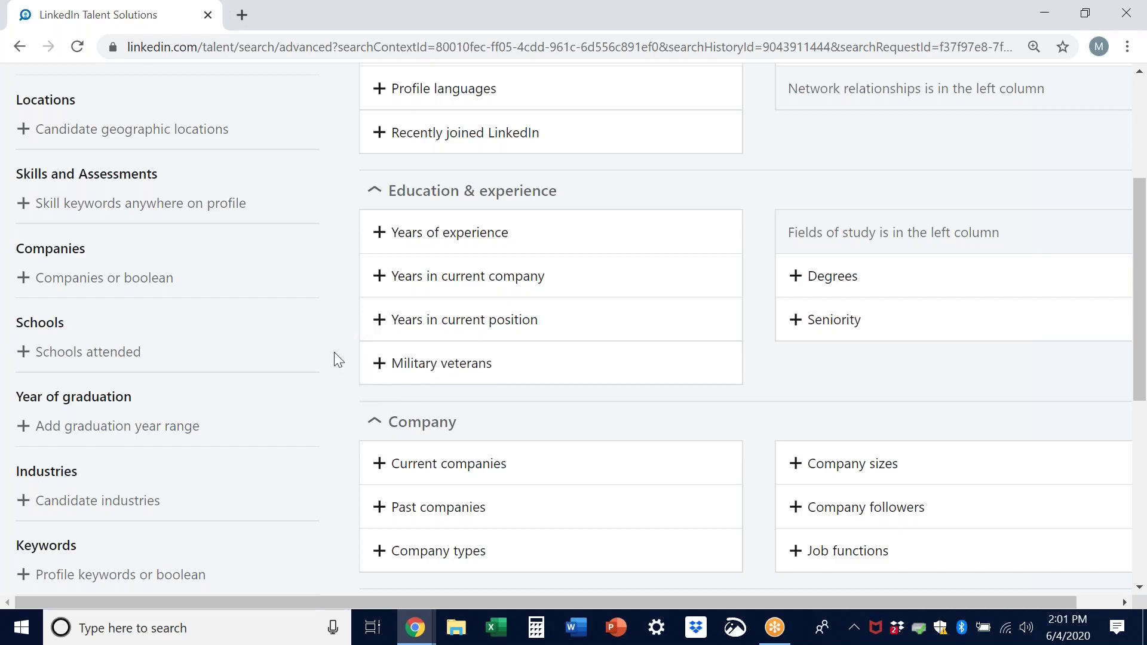
pyautogui.click(381, 376)
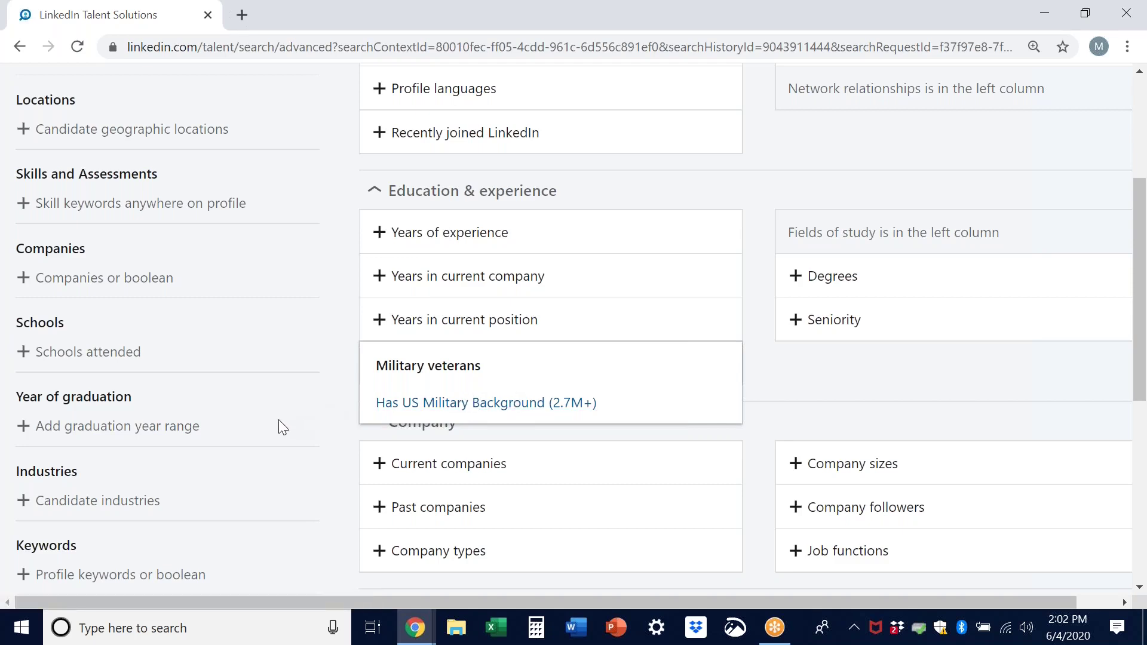
pyautogui.click(349, 342)
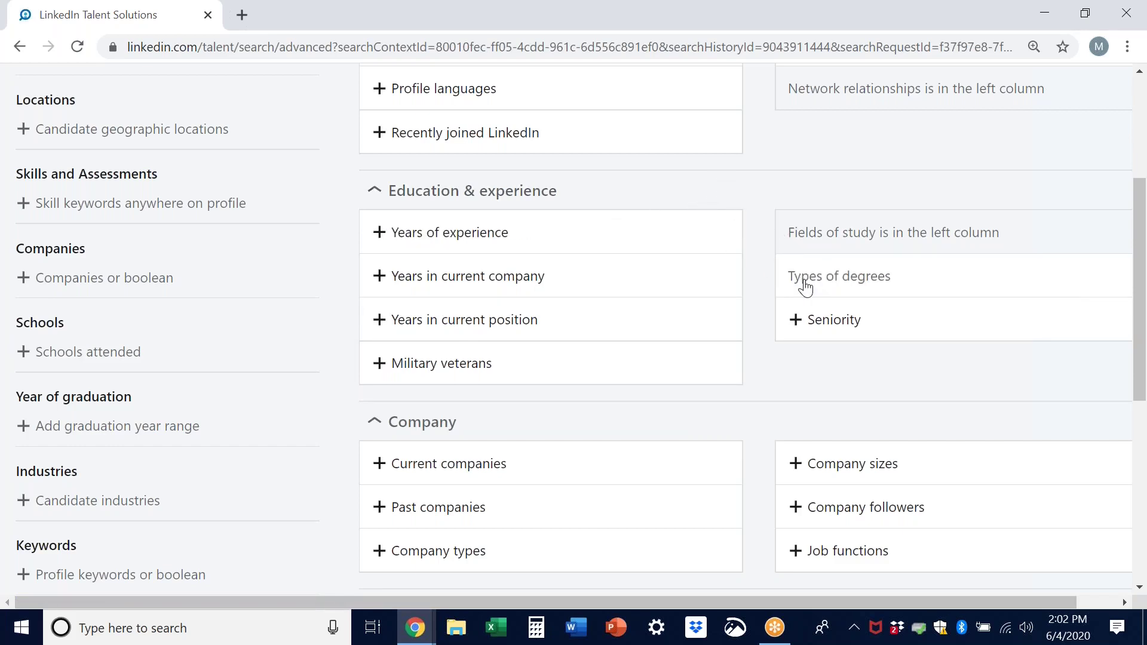
# Step: Look up degree suggestions for "ba" and "mas" in the Degrees filter, then close it without choosing one
pyautogui.click(805, 287)
pyautogui.click(848, 318)
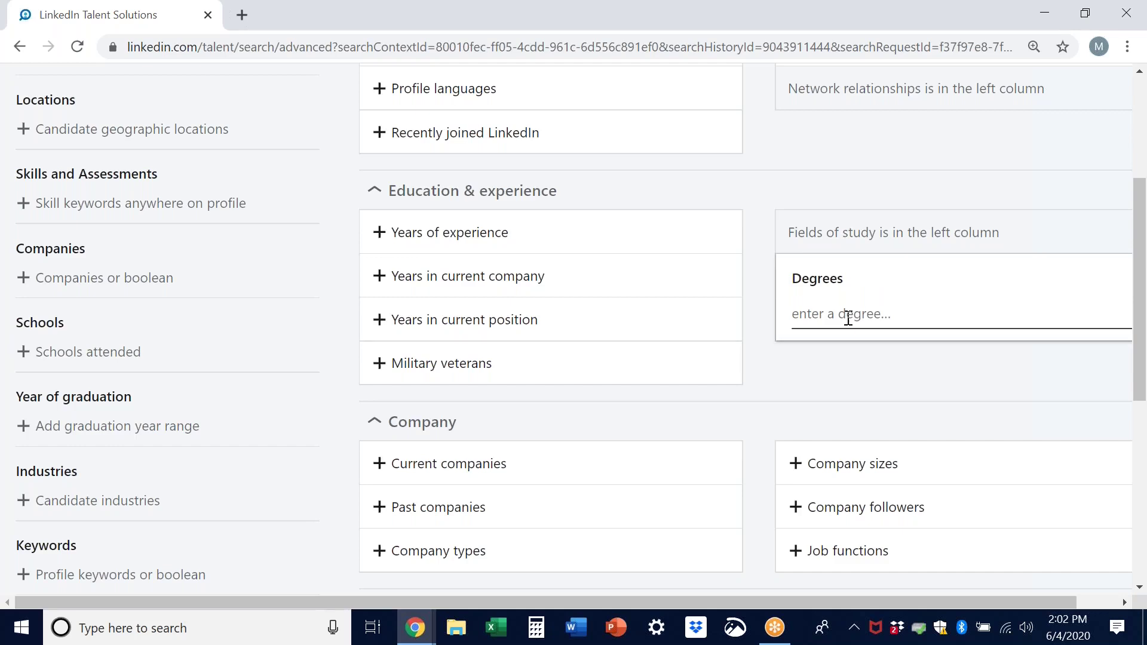
pyautogui.click(891, 313)
pyautogui.write('ba')
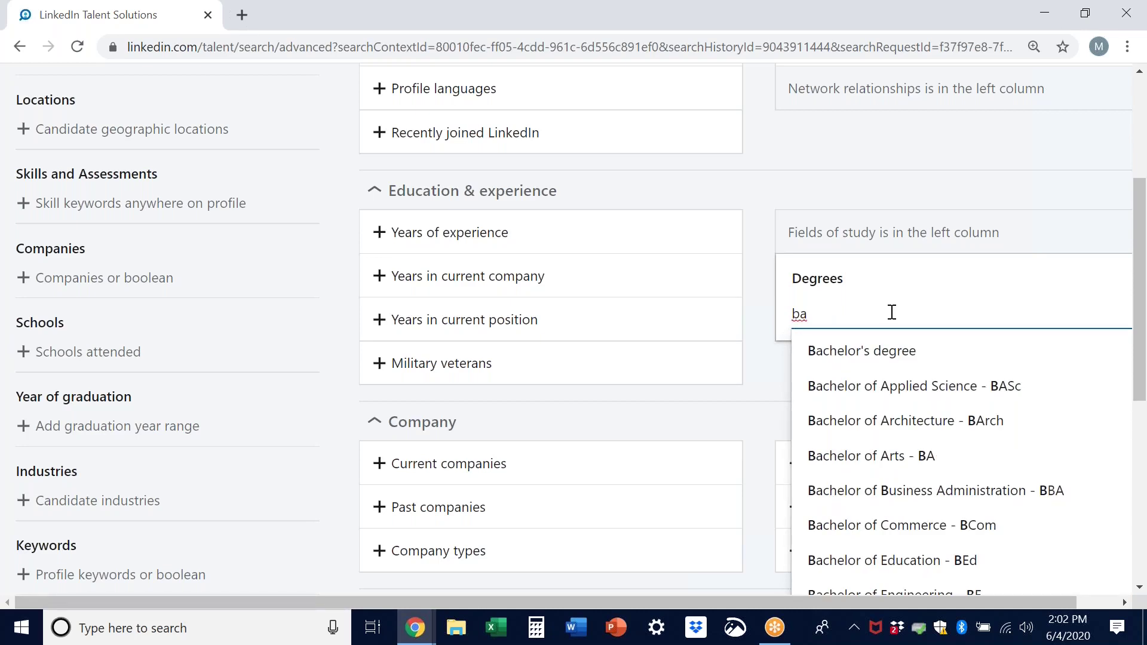
pyautogui.press('BackSpace')
pyautogui.press('BackSpace')
pyautogui.write('m')
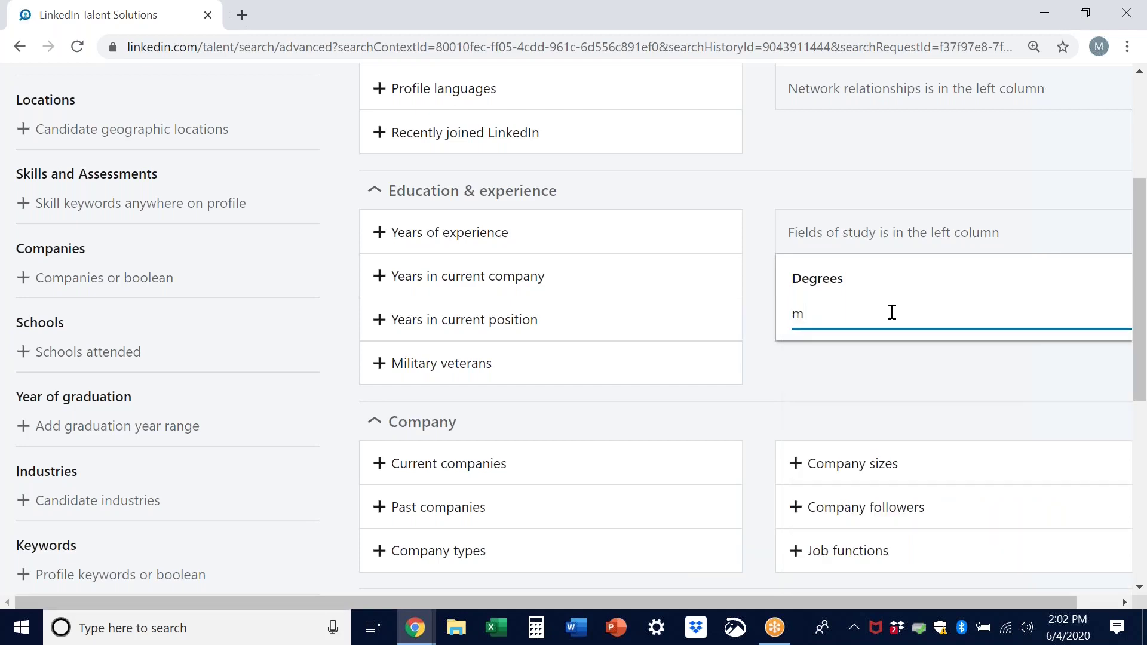
pyautogui.write('as')
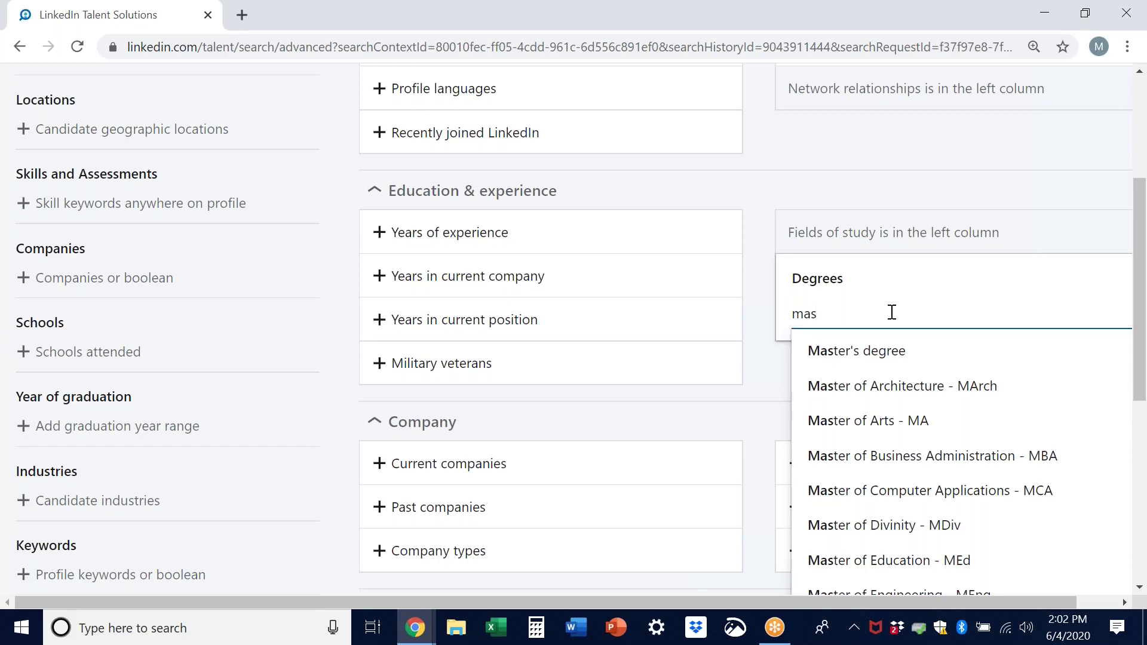
pyautogui.click(755, 317)
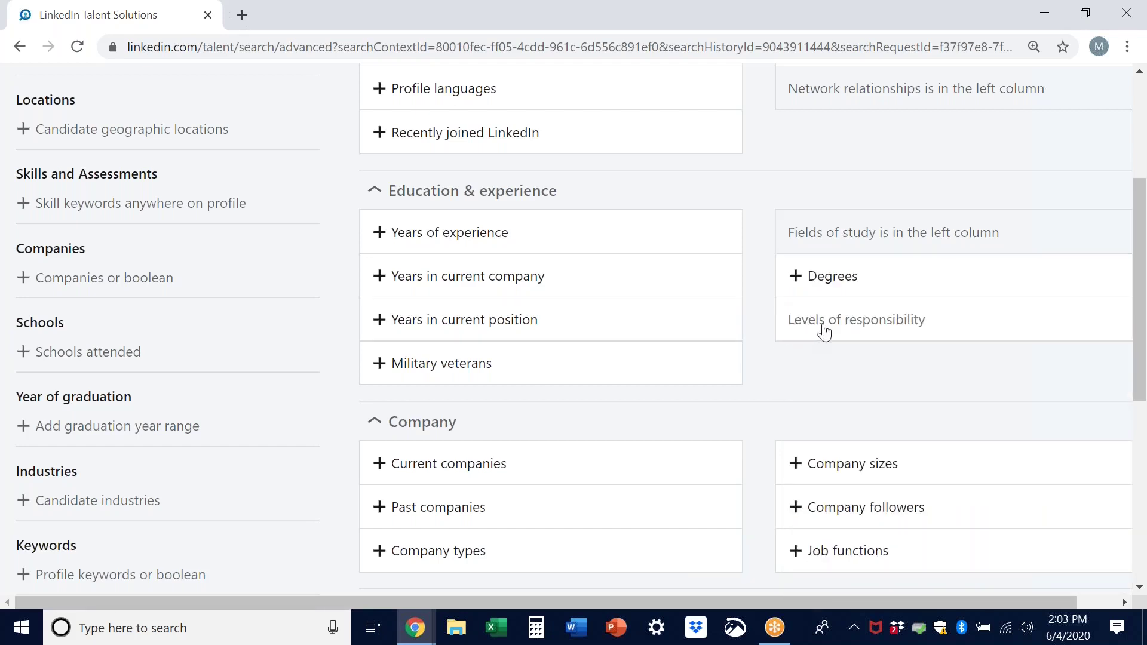
# Step: Review the responsibility levels in the Seniority filter, then close it without choosing one
pyautogui.click(815, 325)
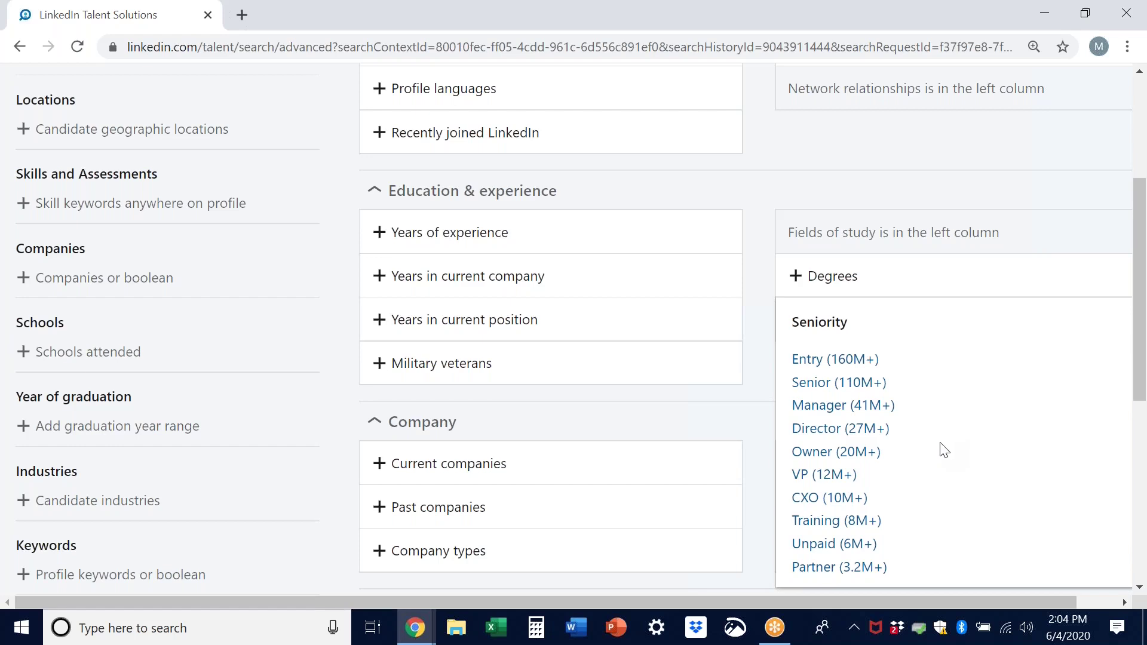
pyautogui.click(758, 327)
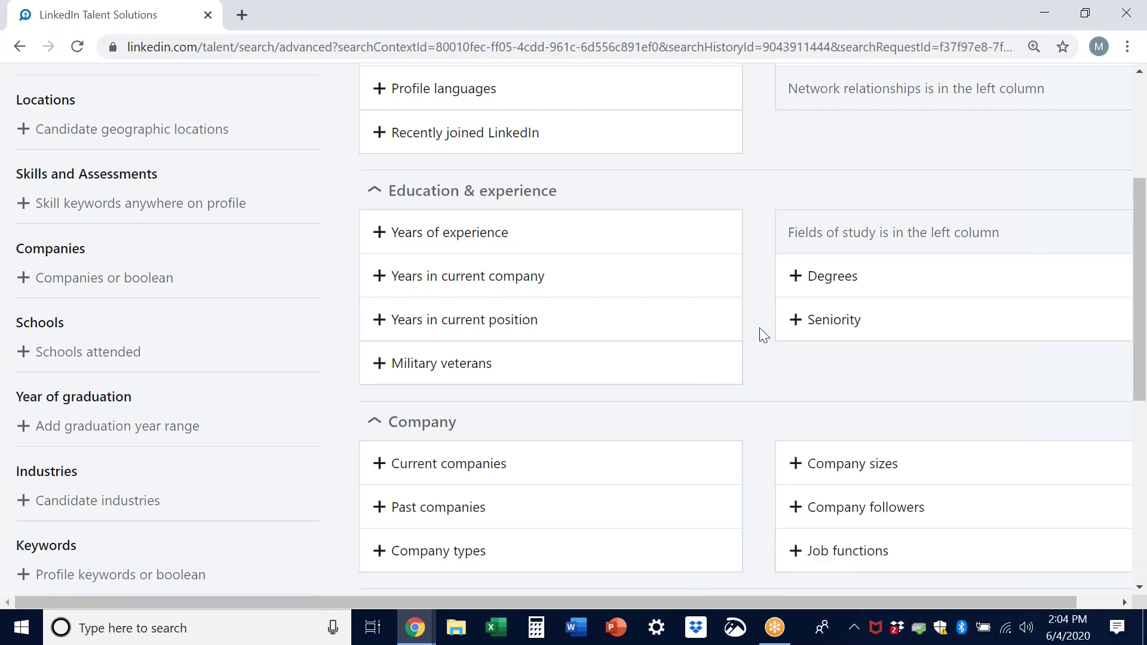
pyautogui.click(777, 316)
# Step: Review the suggested employers in the Current companies filter and the choices in the Company types filter, selecting none
pyautogui.scroll(-3, 776, 317)
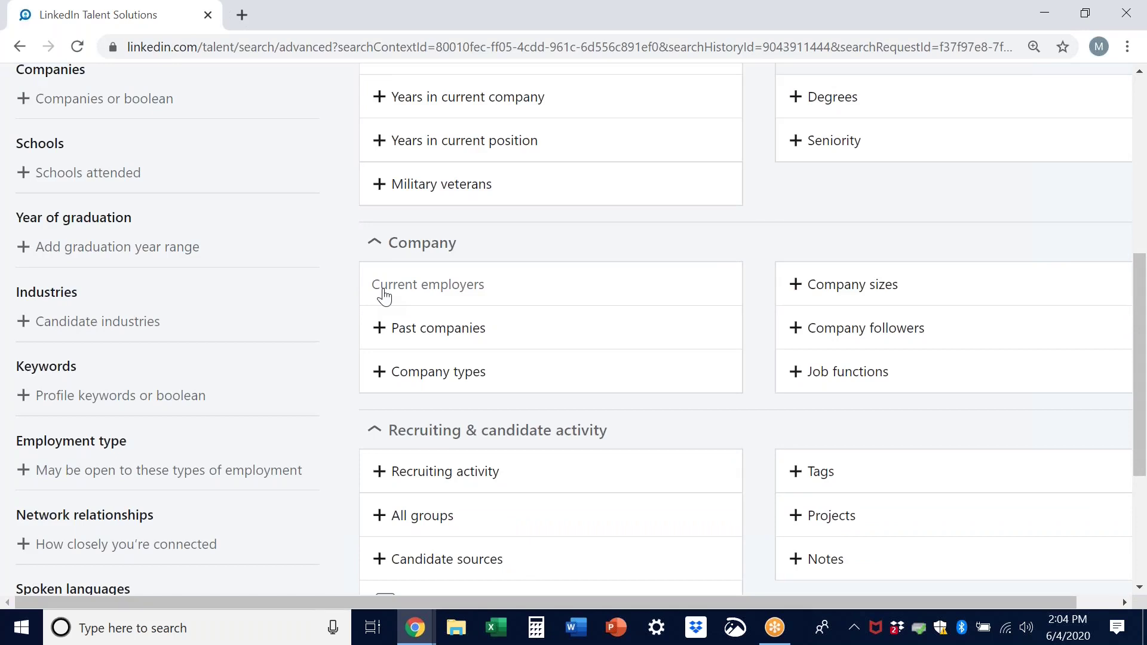
pyautogui.click(384, 296)
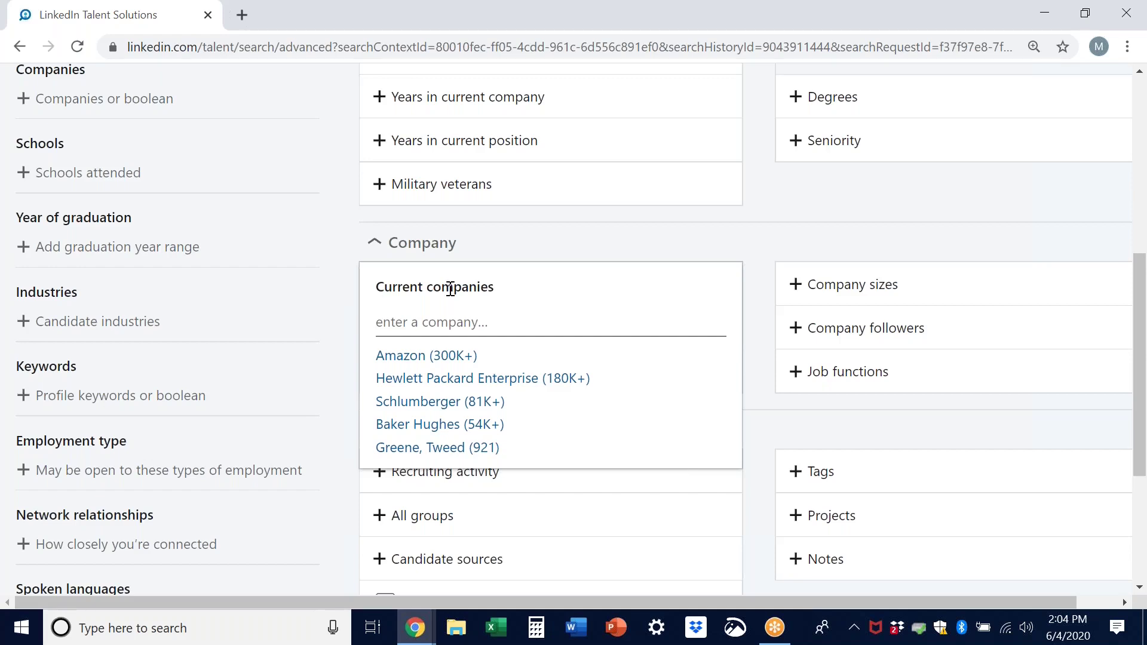
pyautogui.click(751, 300)
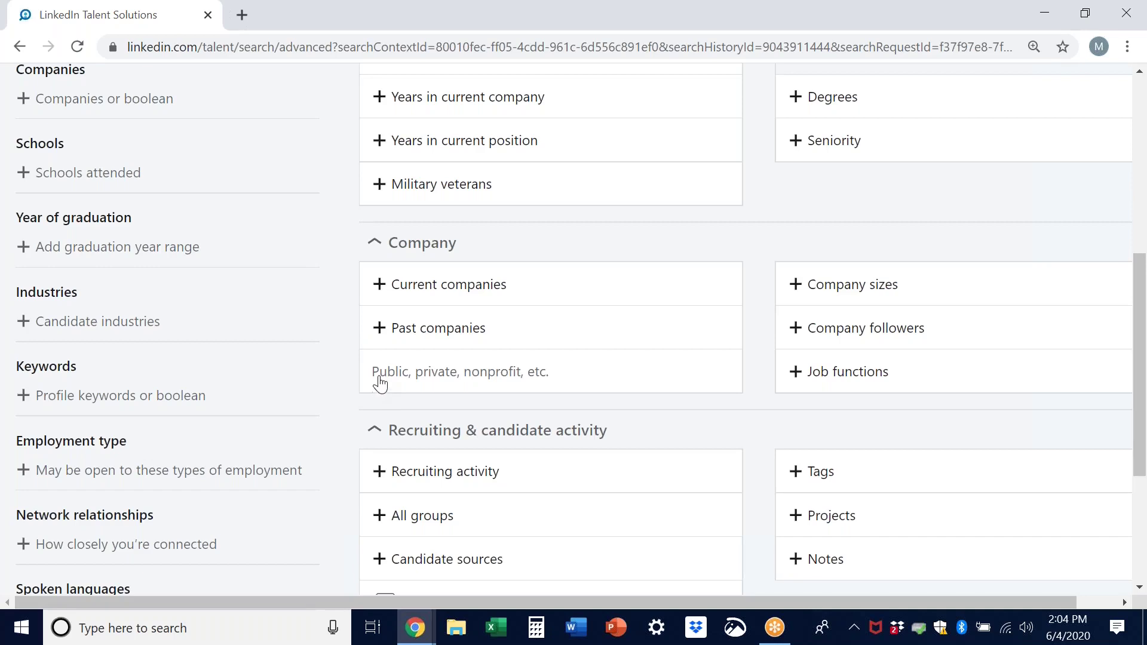
pyautogui.click(383, 377)
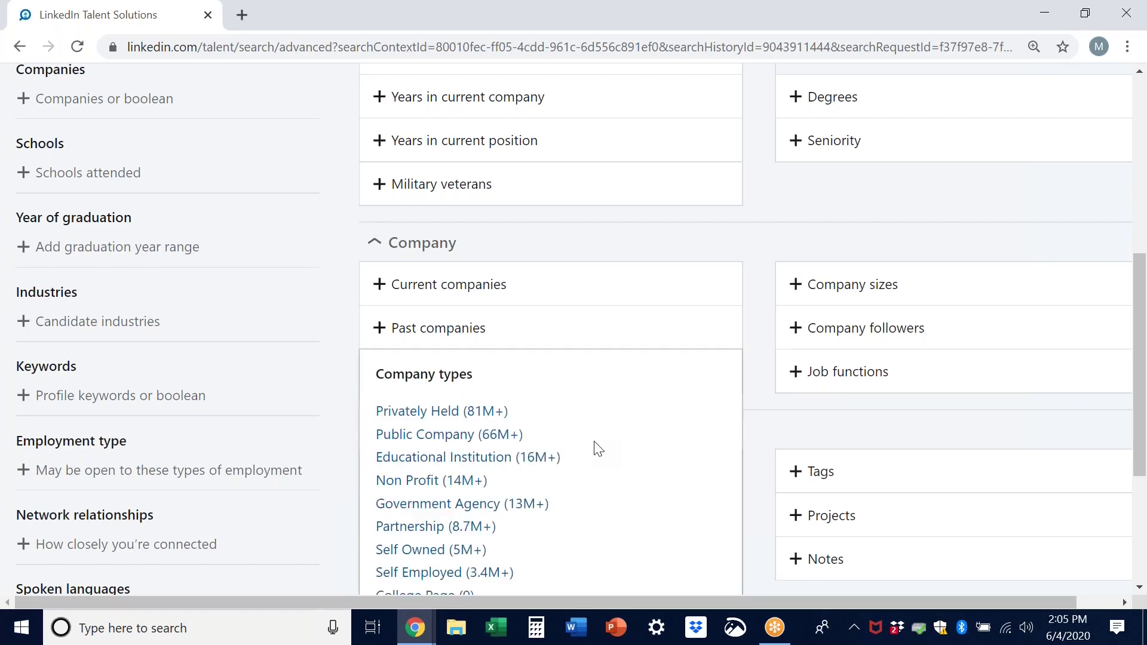
pyautogui.scroll(-1, 597, 449)
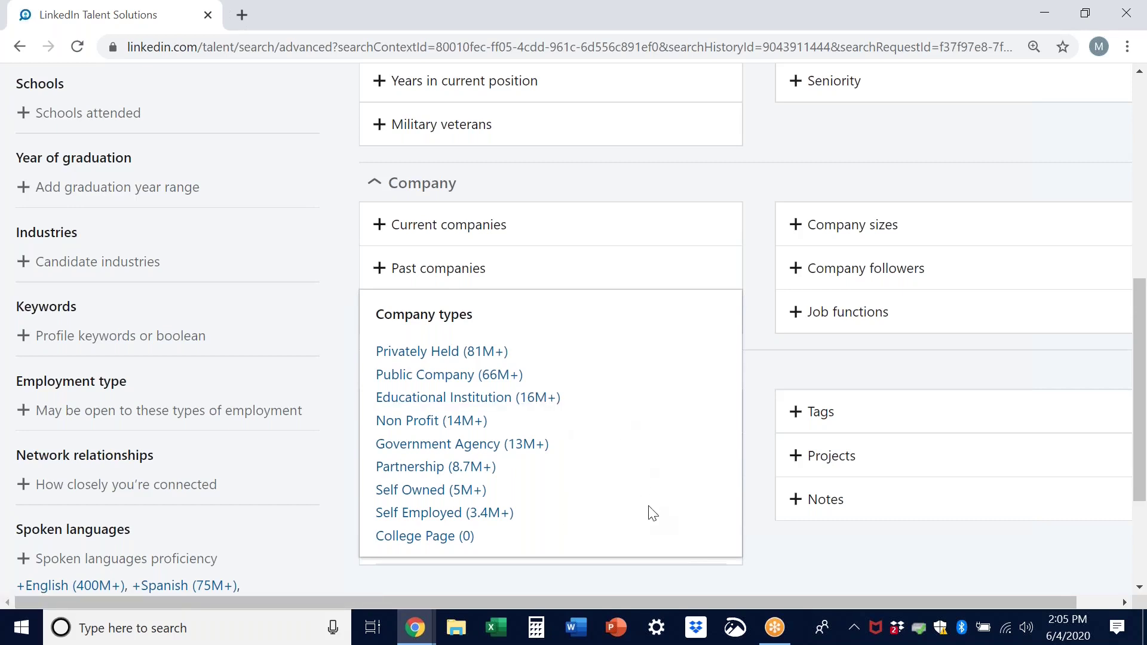
pyautogui.click(755, 254)
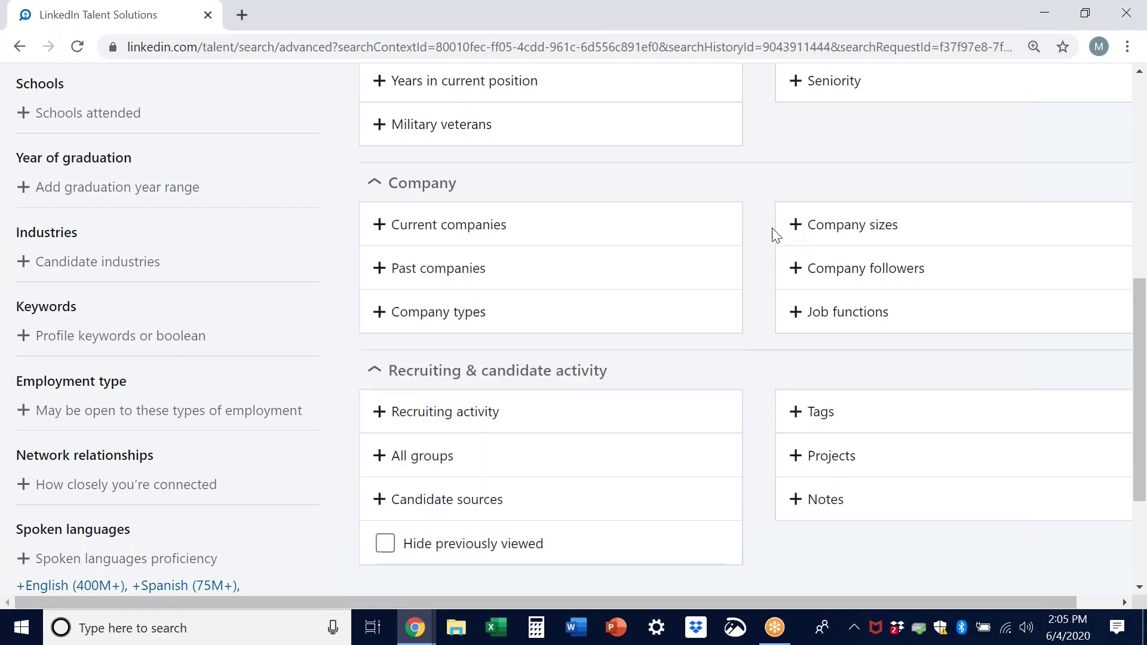
# Step: Review the Company sizes and Job functions filters in the Company section, selecting none
pyautogui.click(788, 231)
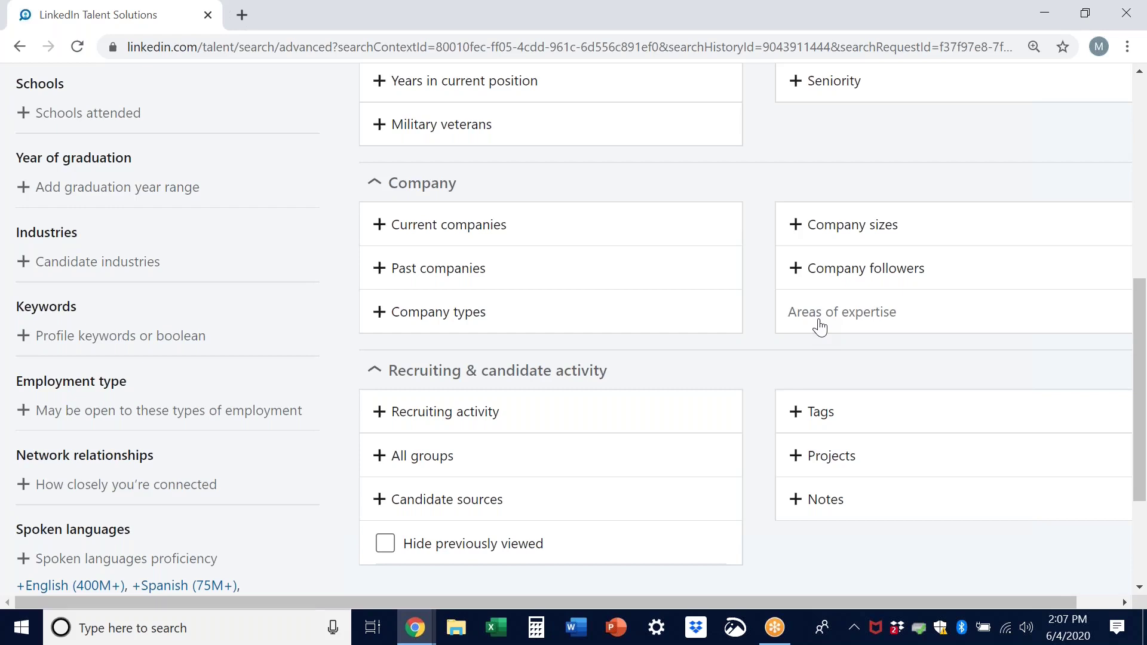
pyautogui.click(780, 338)
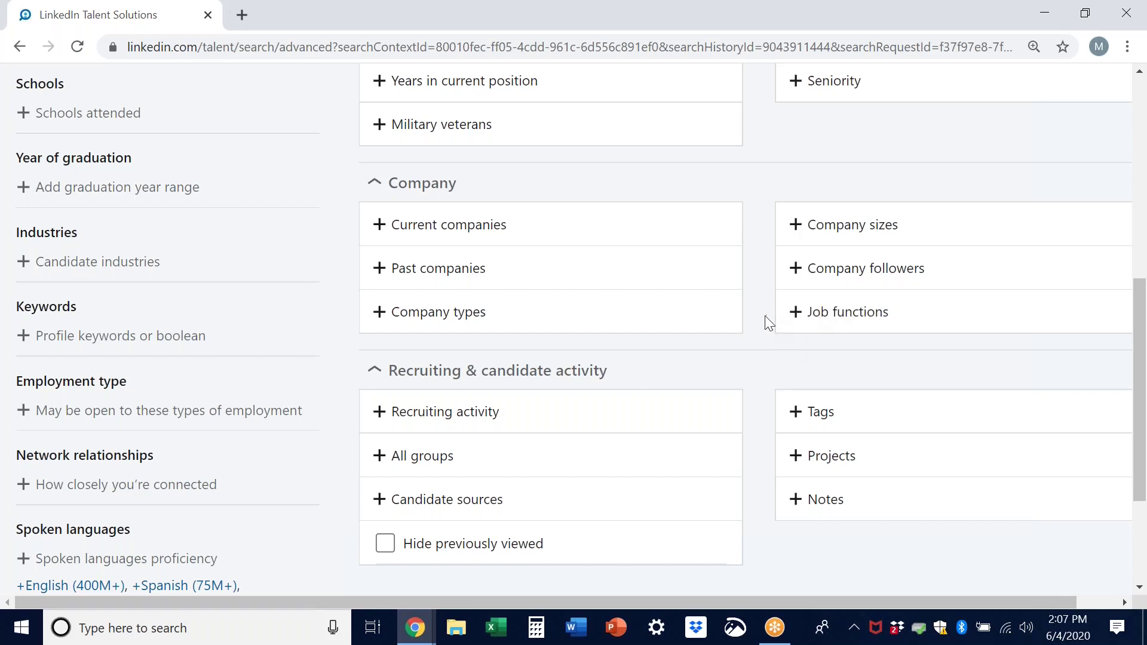
pyautogui.click(824, 329)
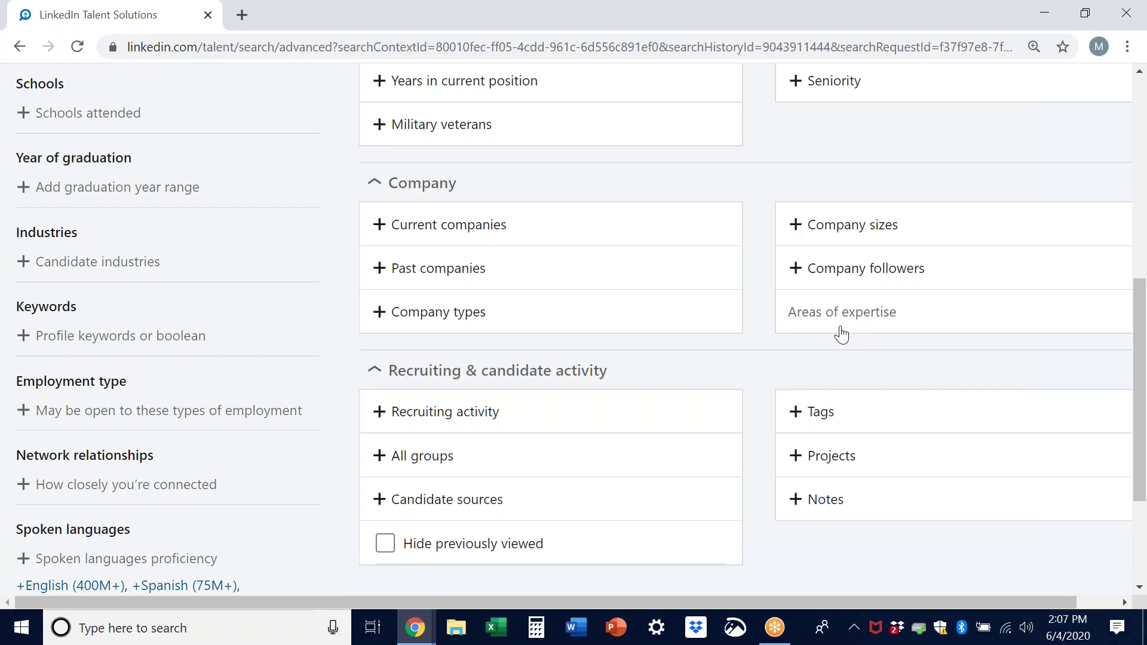
pyautogui.click(755, 334)
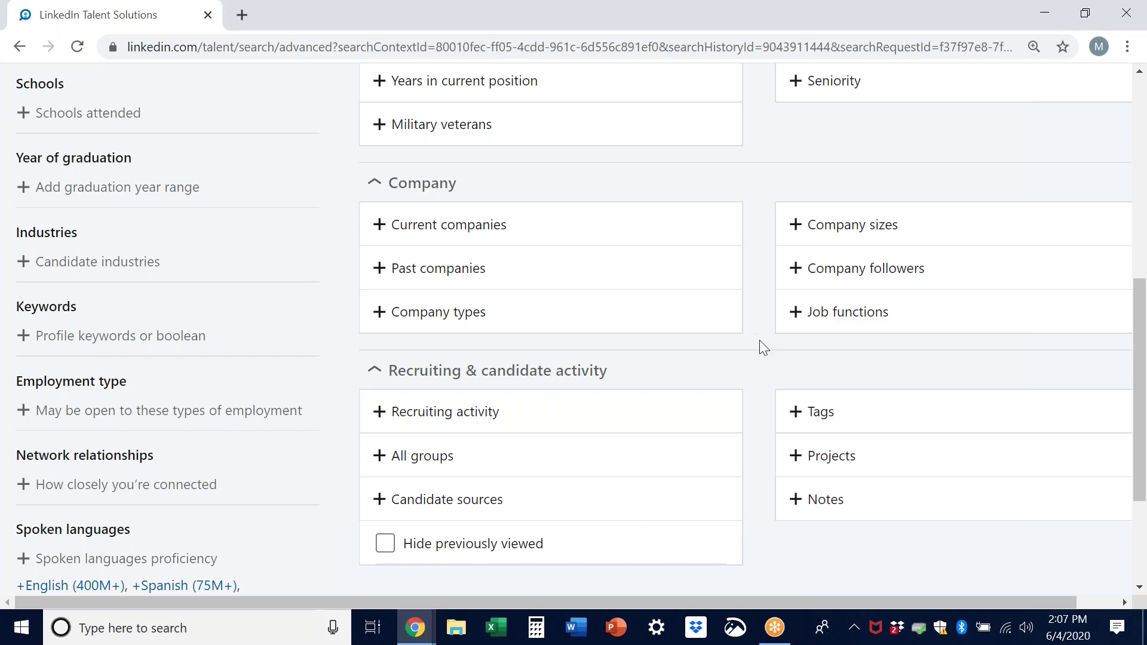
# Step: Review the Recruiting activity filter's activity types, date ranges and People without option, then close it without choosing an activity
pyautogui.scroll(-2, 759, 339)
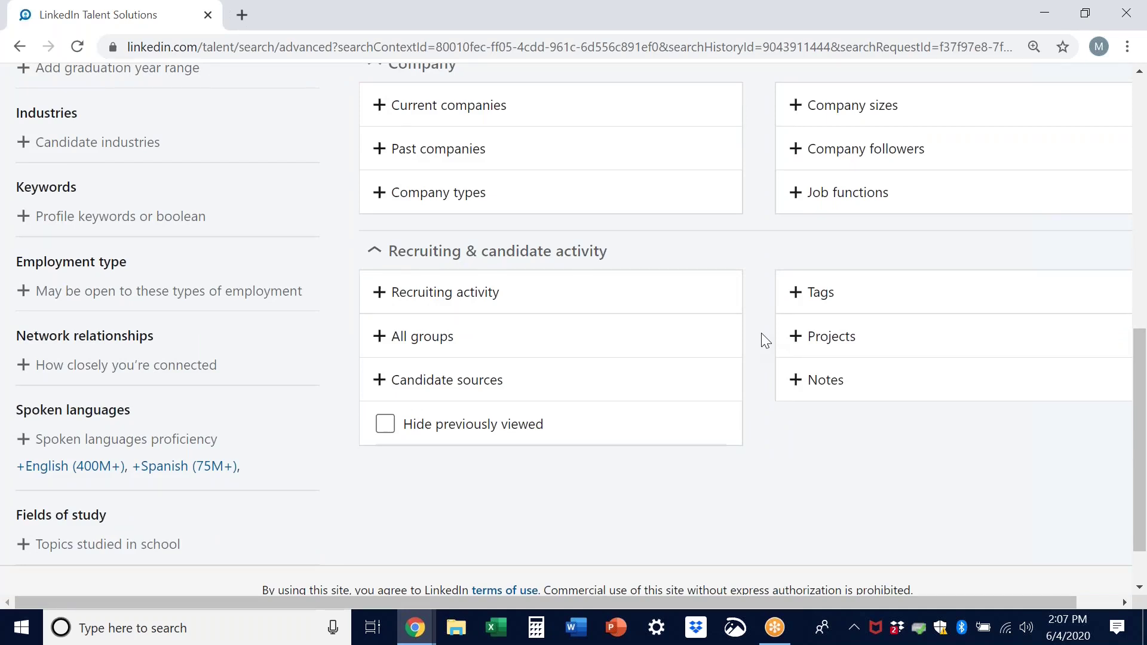
pyautogui.click(374, 299)
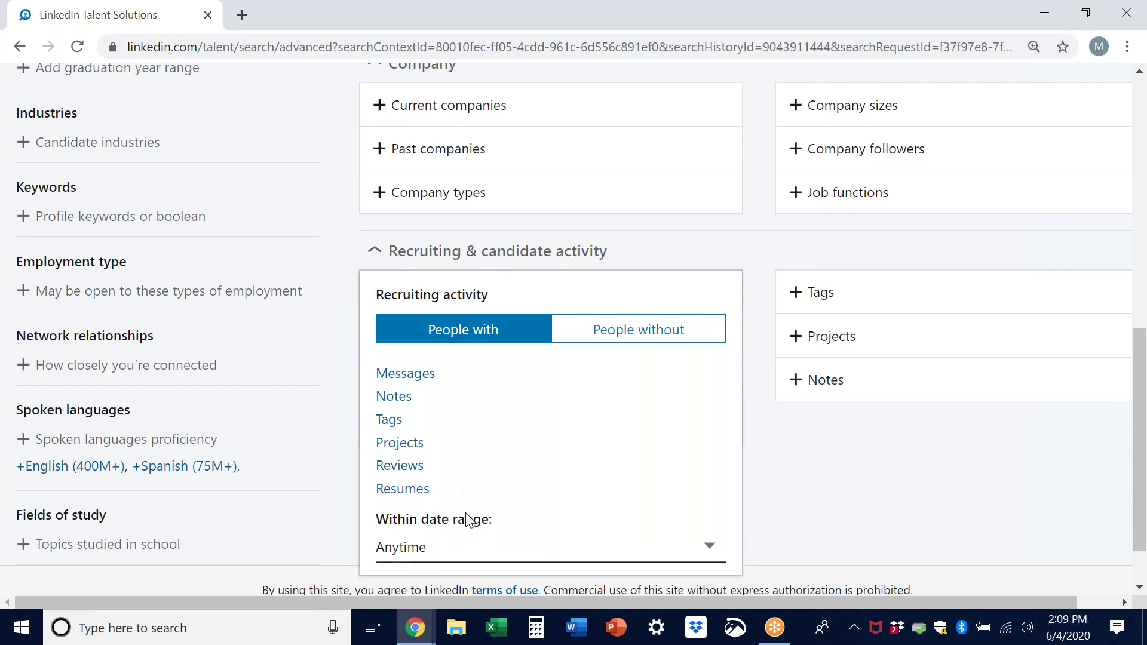
pyautogui.click(713, 550)
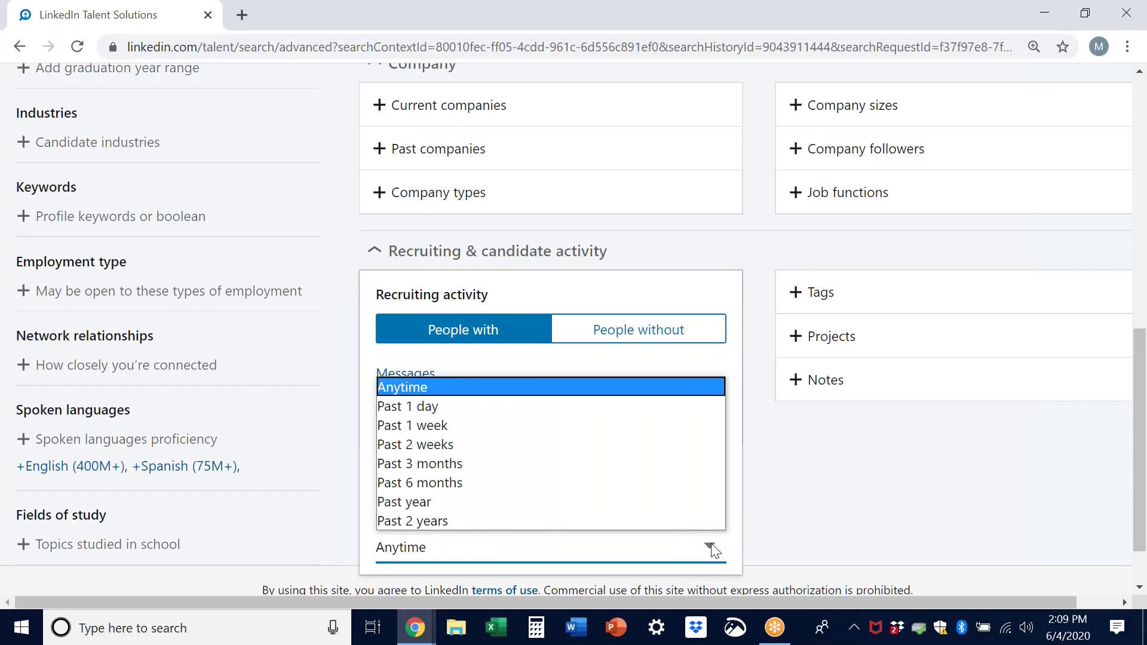
pyautogui.click(713, 550)
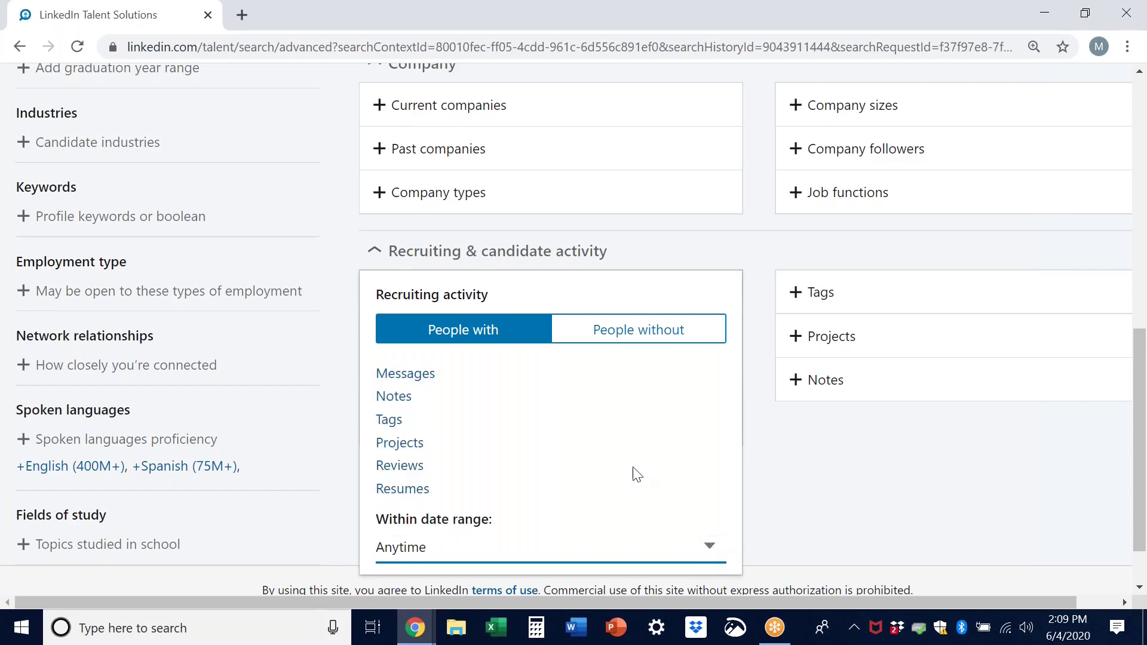
pyautogui.click(634, 338)
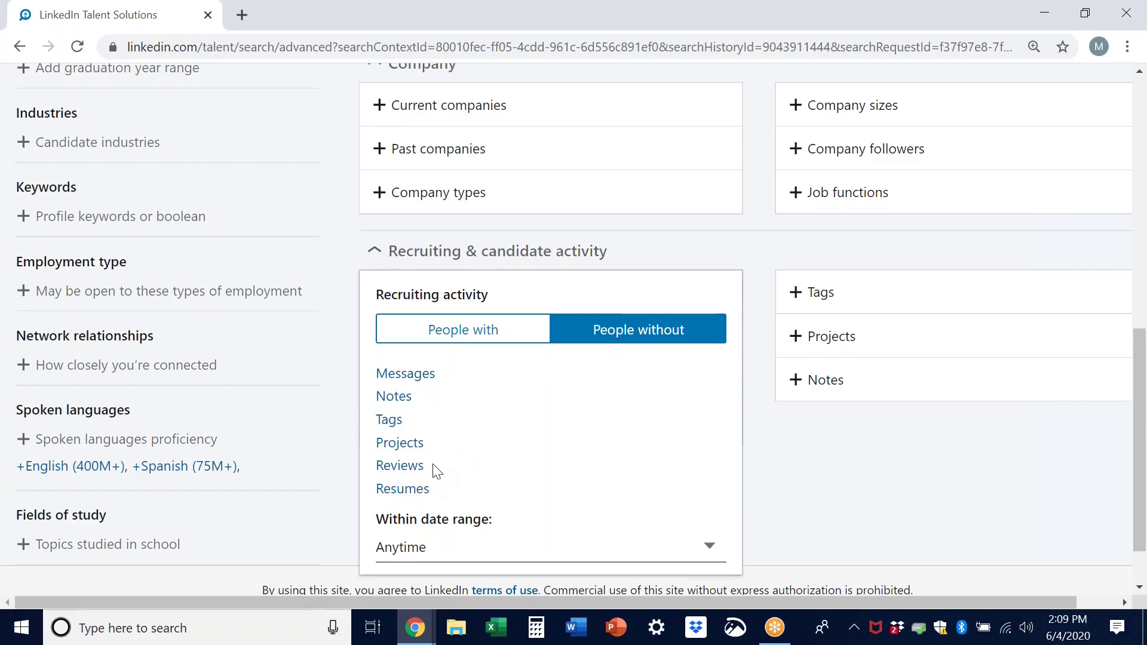
pyautogui.click(353, 321)
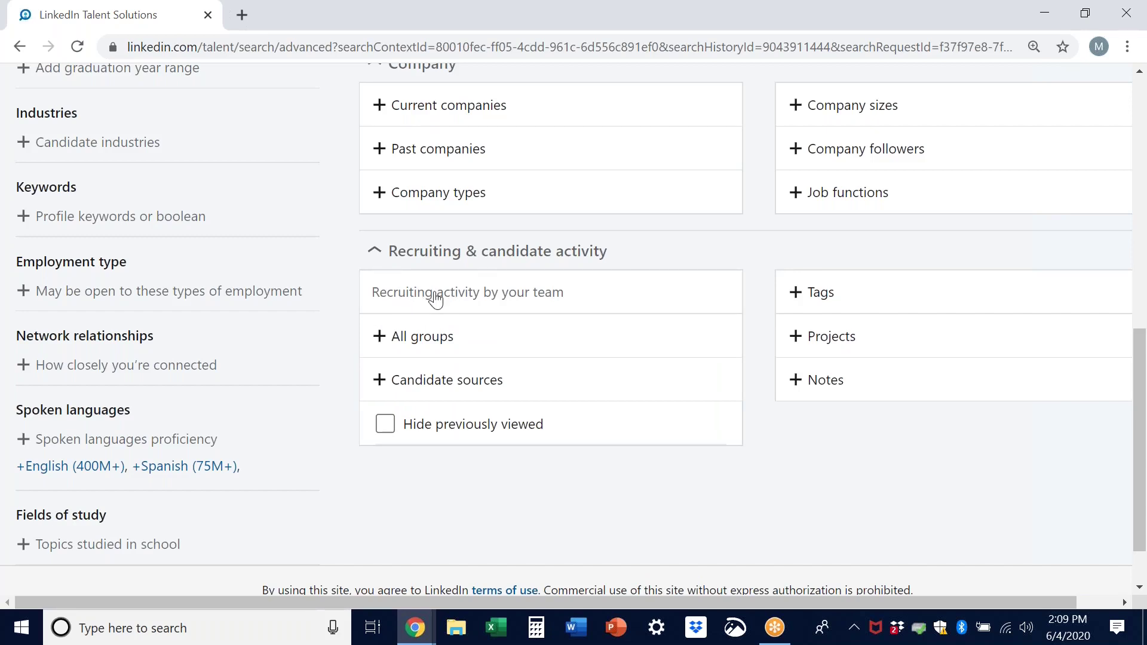
pyautogui.click(351, 300)
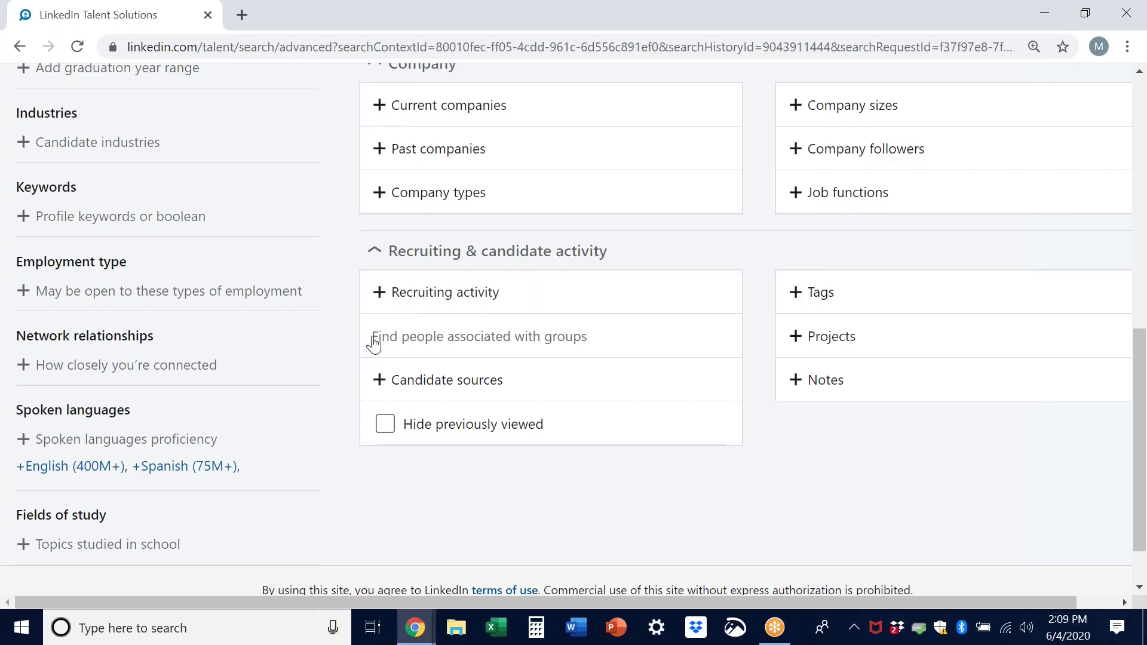
# Step: Look up group suggestions for "valv" in the All groups filter, then clear the entry and close the filter without choosing one
pyautogui.click(368, 344)
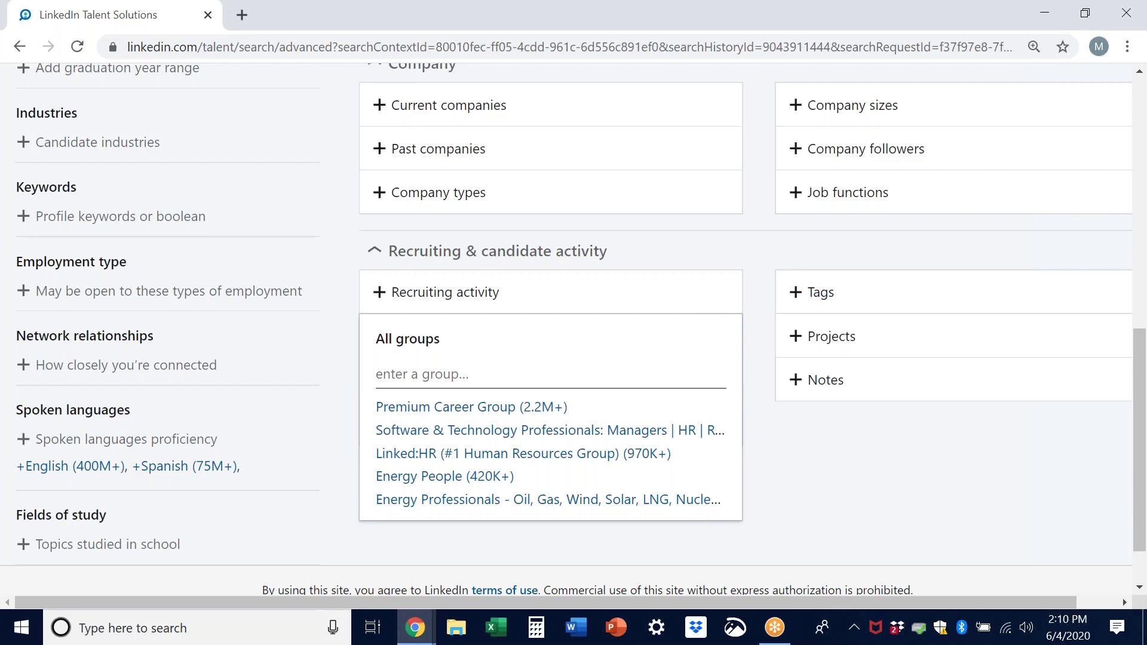
pyautogui.click(443, 374)
pyautogui.write('valv')
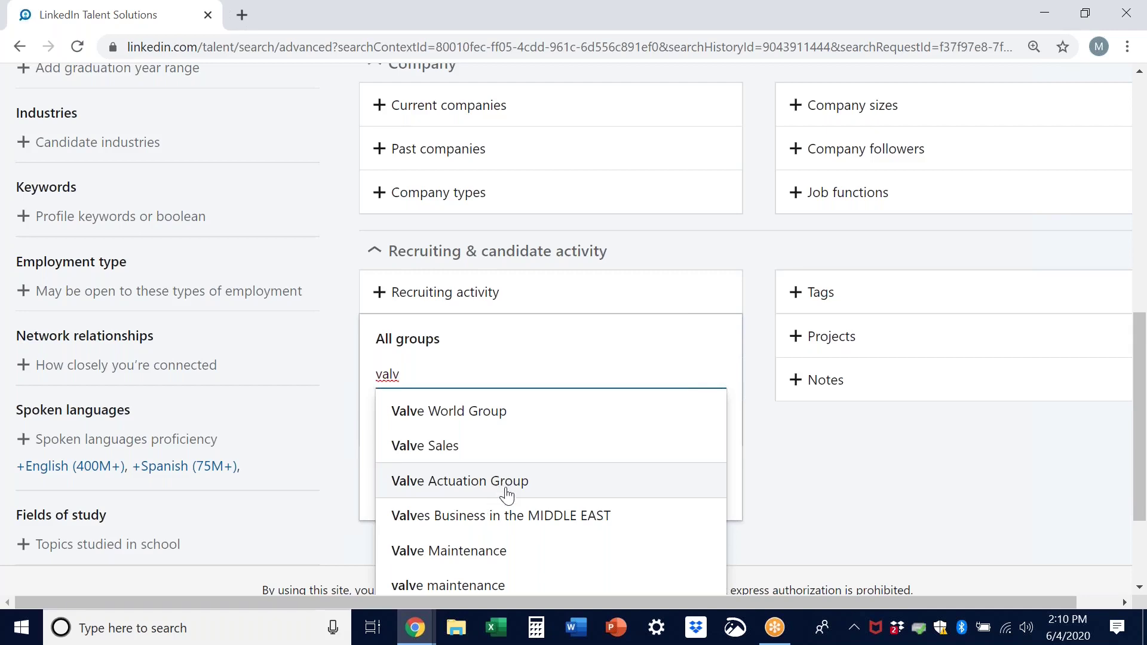
pyautogui.press('BackSpace')
pyautogui.press('BackSpace')
pyautogui.press('BackSpace')
pyautogui.press('BackSpace')
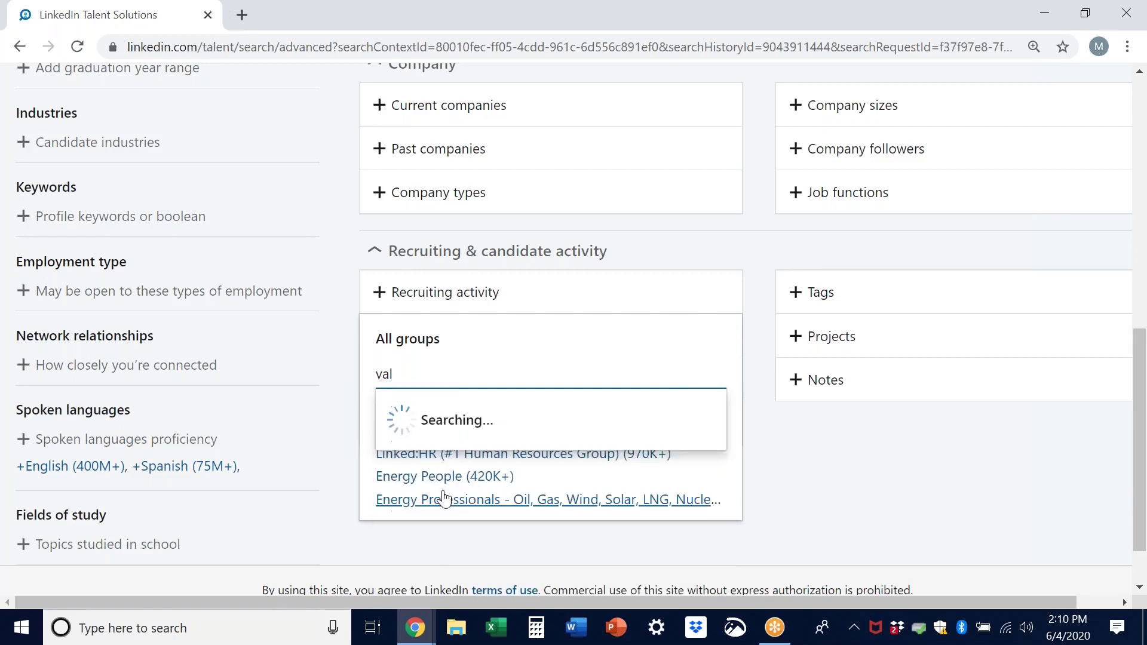
pyautogui.click(338, 365)
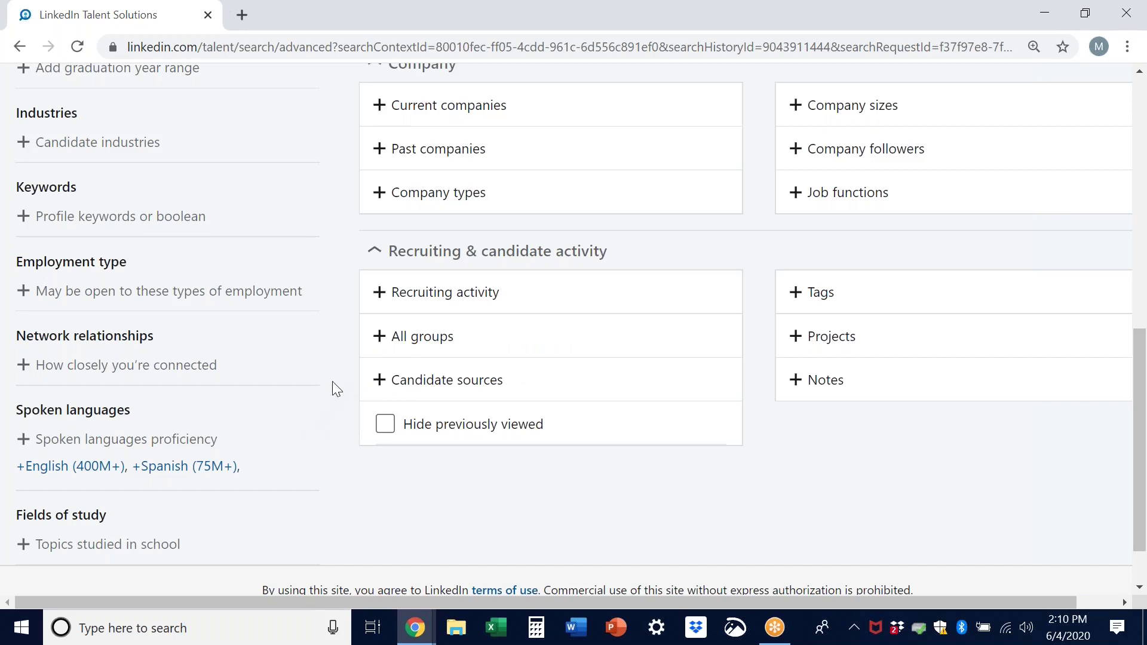
# Step: Review the choices in the Candidate sources filter and the entry field in the Tags filter, selecting none
pyautogui.click(381, 385)
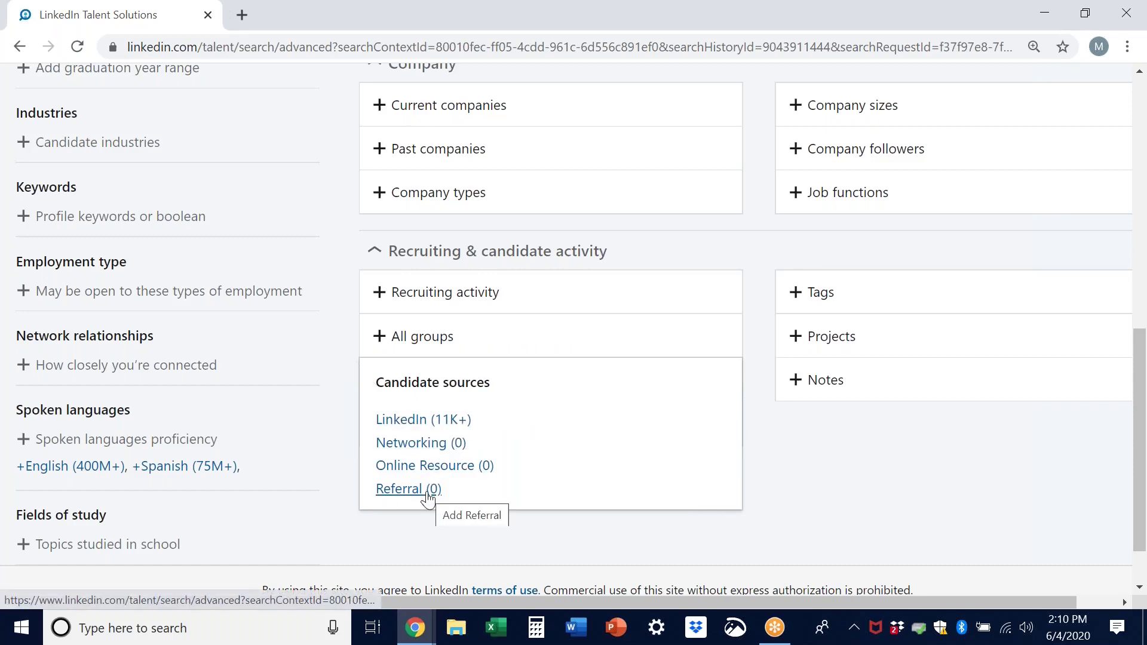
pyautogui.click(760, 336)
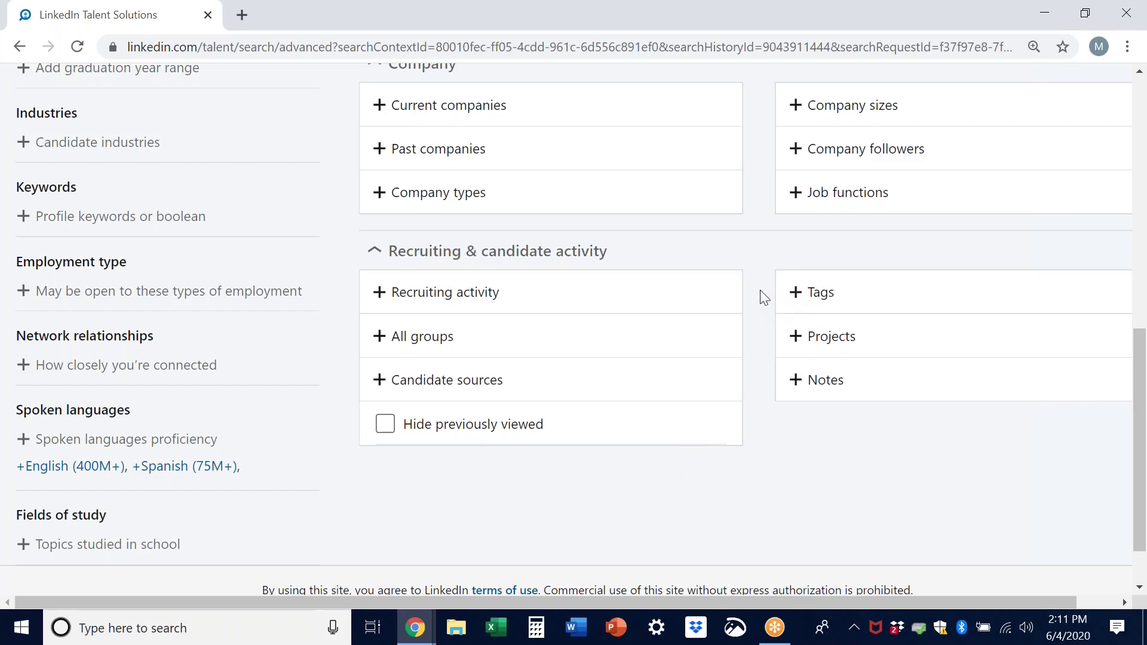
pyautogui.click(801, 297)
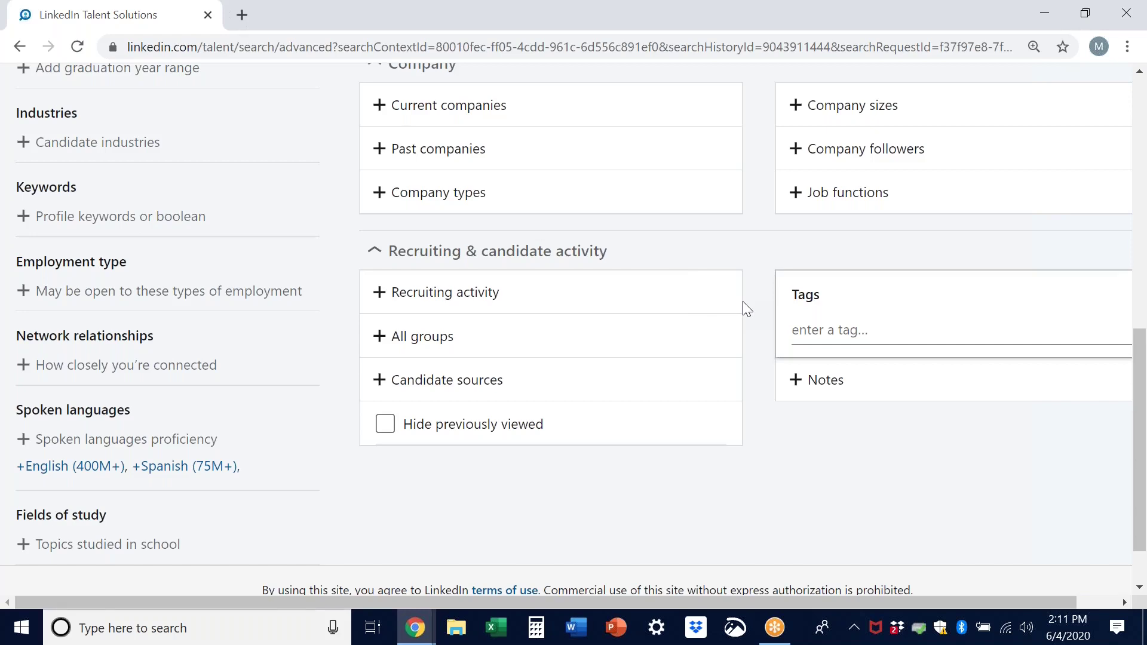
pyautogui.click(798, 325)
pyautogui.click(763, 263)
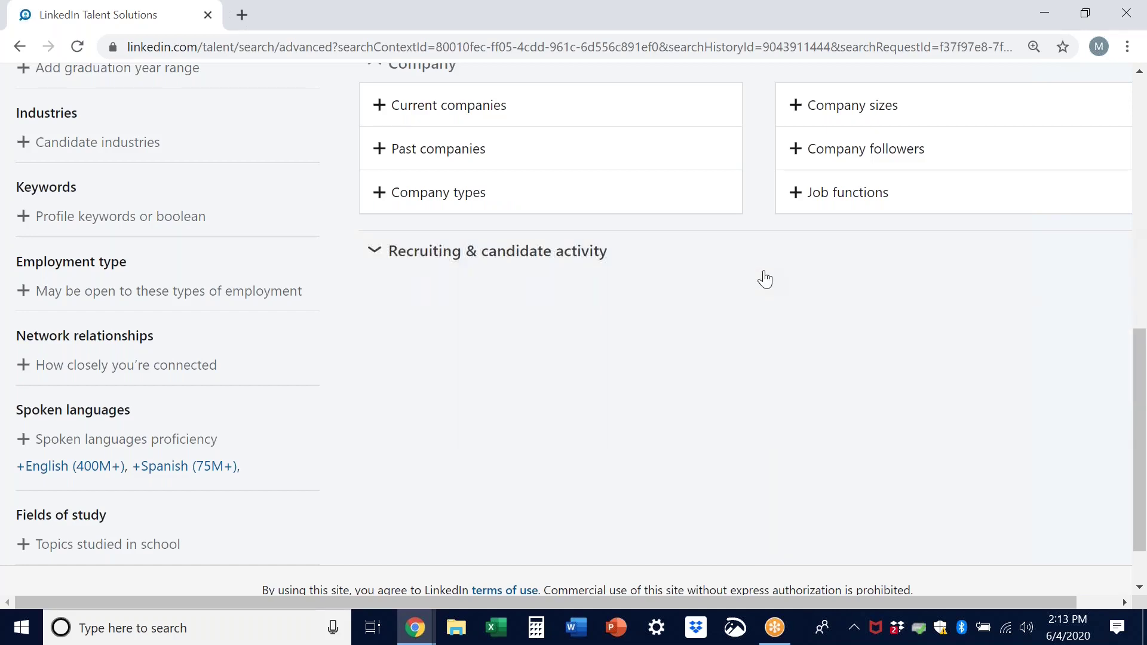
pyautogui.click(378, 252)
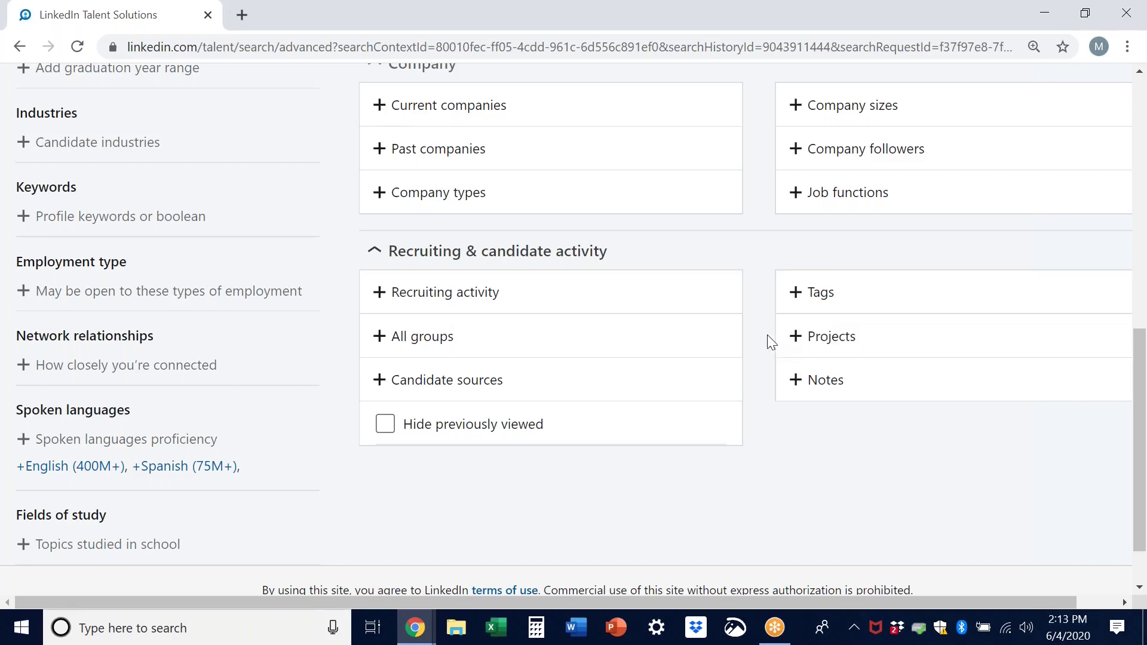
# Step: Look up project suggestions for "en" in the Projects filter, then clear the entry and close the filter without choosing one
pyautogui.click(792, 342)
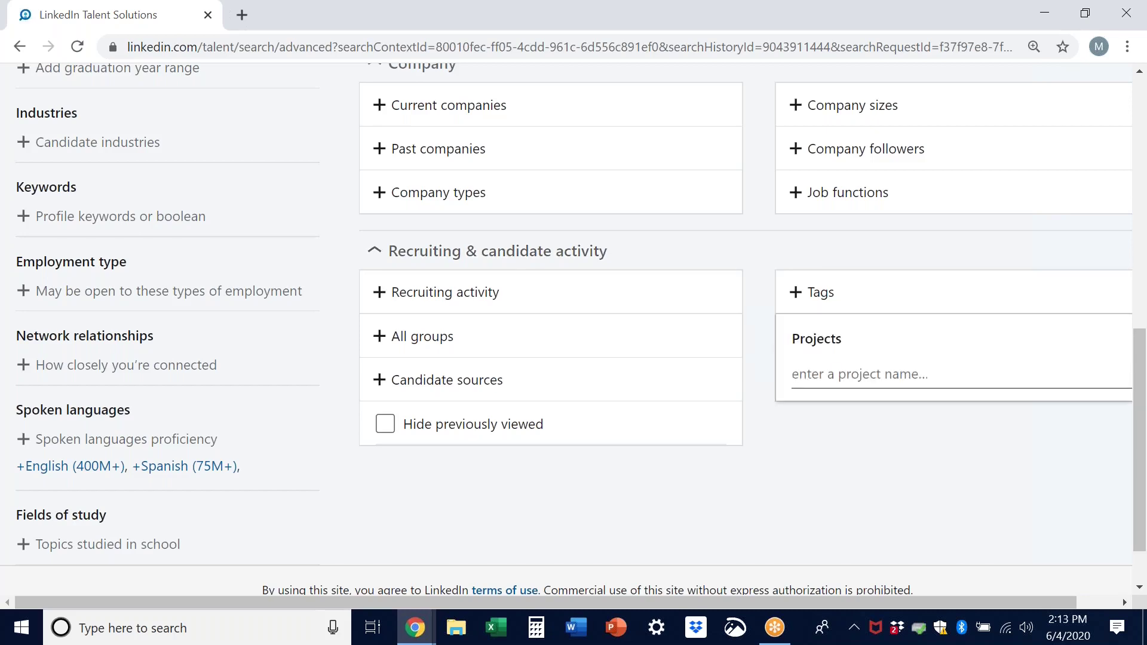
pyautogui.click(829, 372)
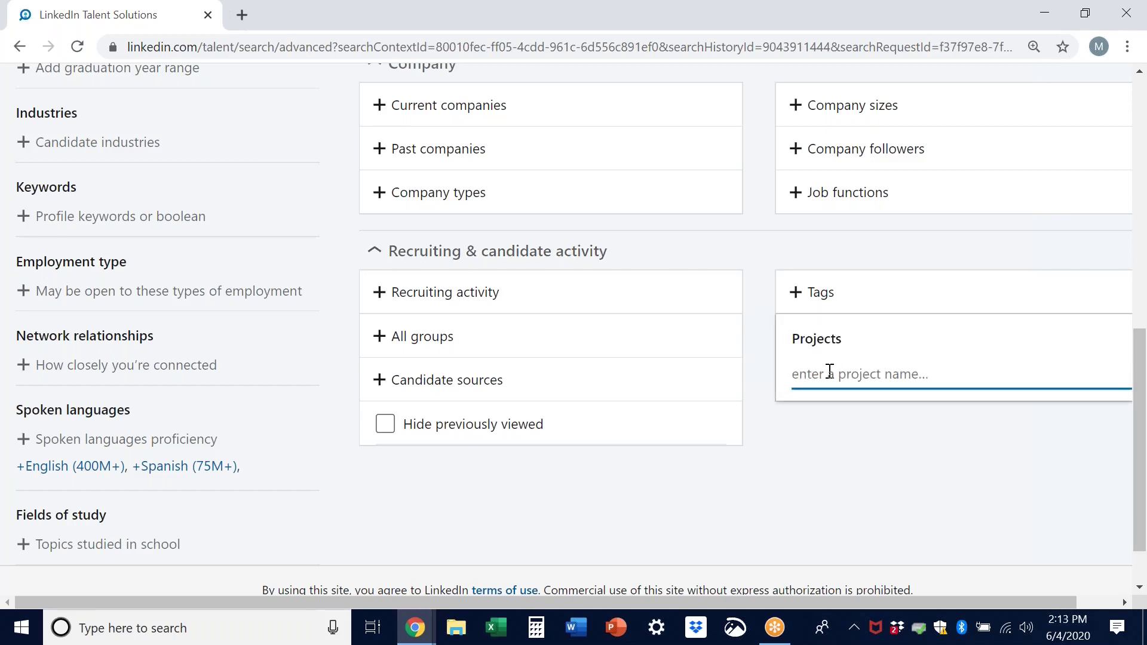
pyautogui.write('en')
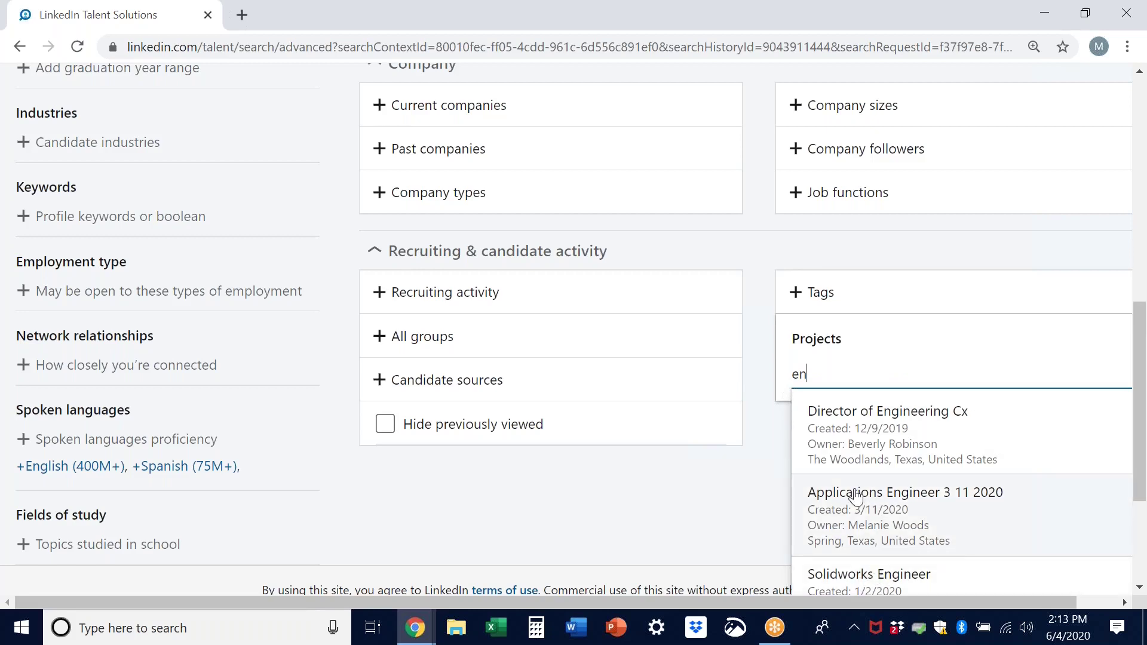
pyautogui.press('BackSpace')
pyautogui.press('BackSpace')
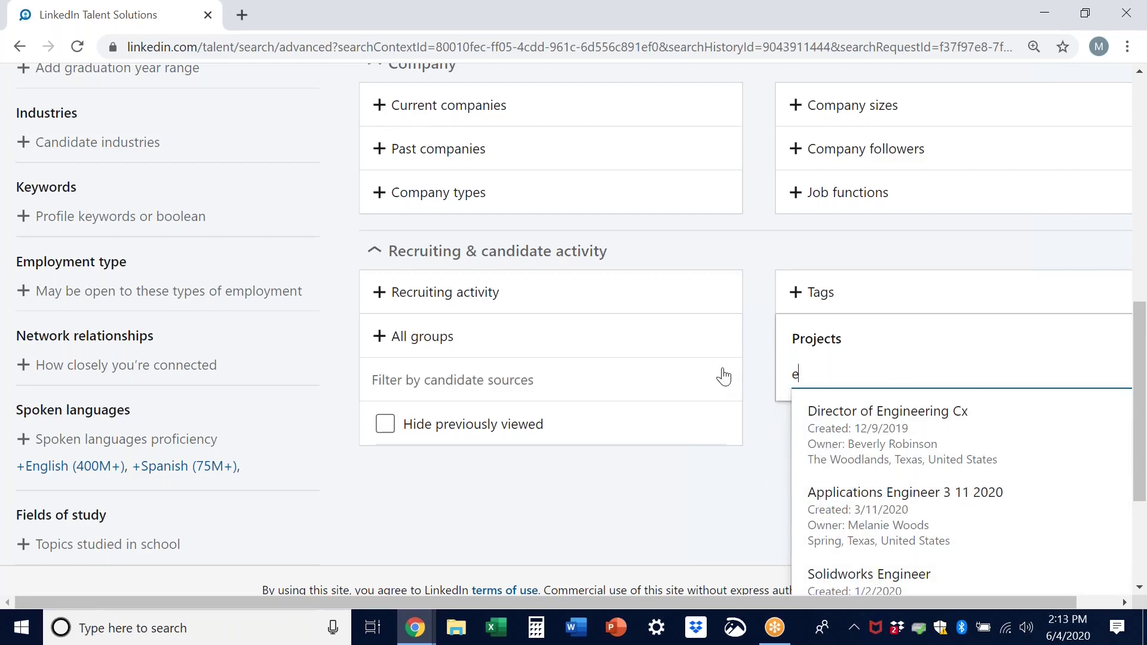
pyautogui.click(766, 406)
pyautogui.click(802, 395)
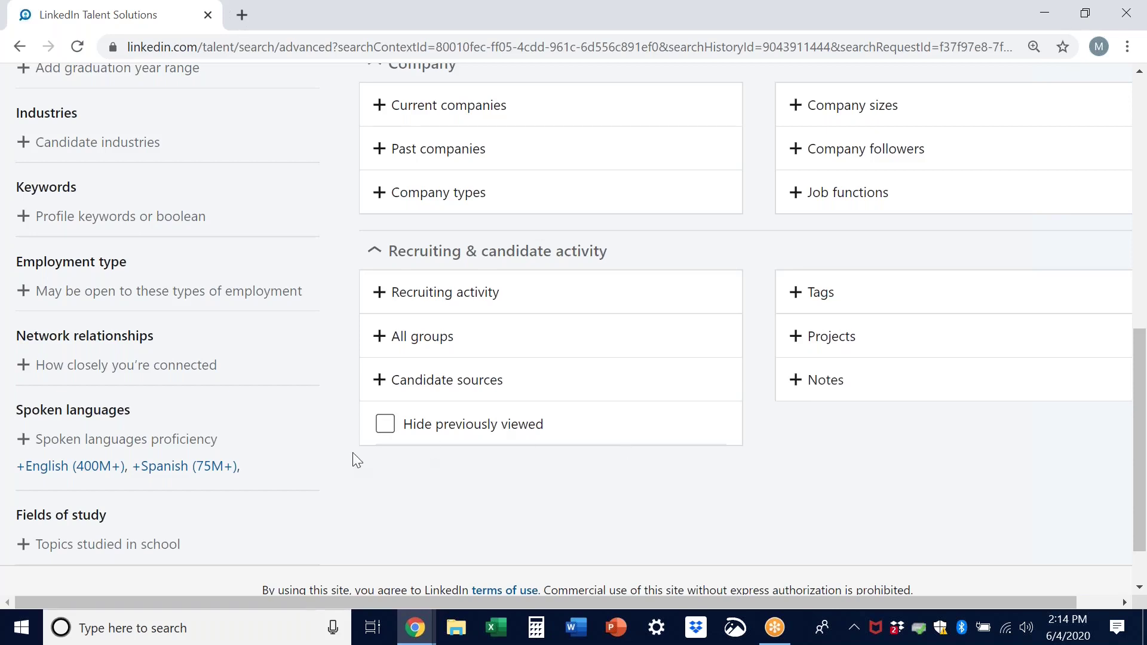
# Step: Expand the Spotlights filter on the Advanced Search page and review its candidate engagement options at a larger page size
pyautogui.scroll(6, 358, 447)
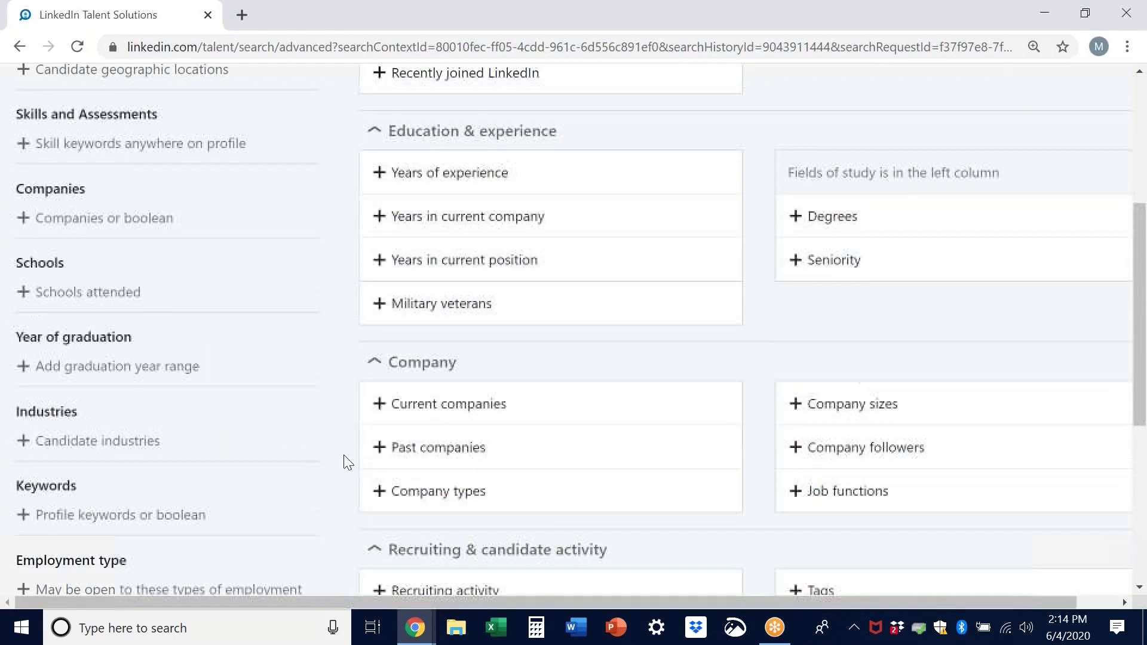
pyautogui.scroll(3, 339, 455)
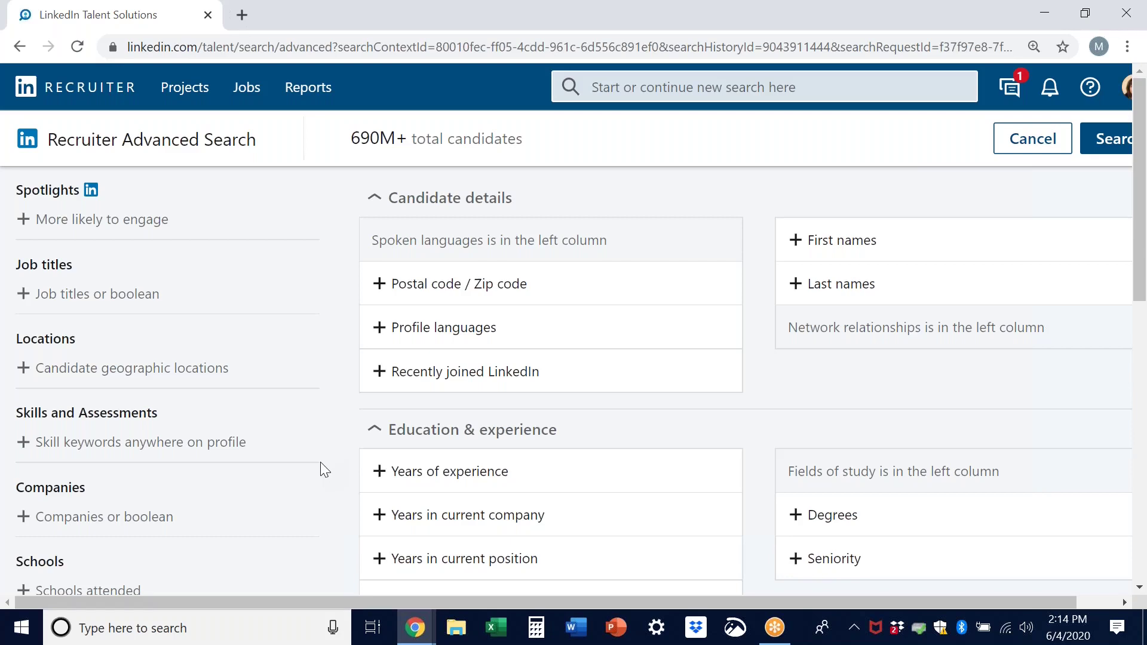
pyautogui.moveTo(465, 372); pyautogui.dragTo(348, 350)
pyautogui.click(27, 220)
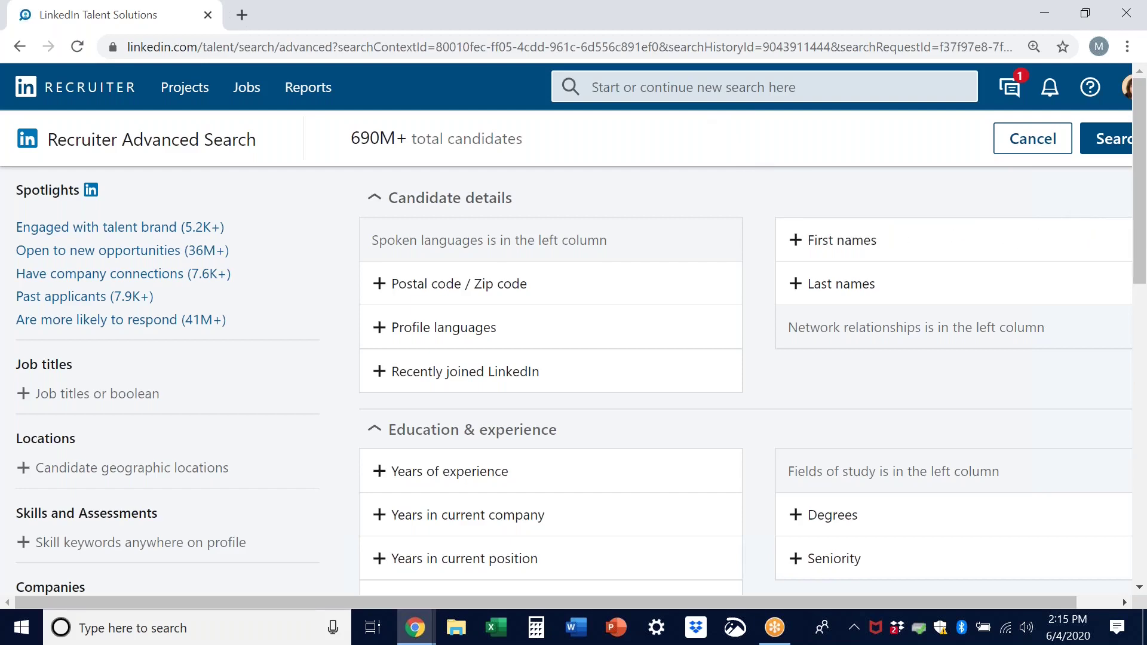
pyautogui.hotkey('ctrl', '+')
pyautogui.hotkey('ctrl', '+')
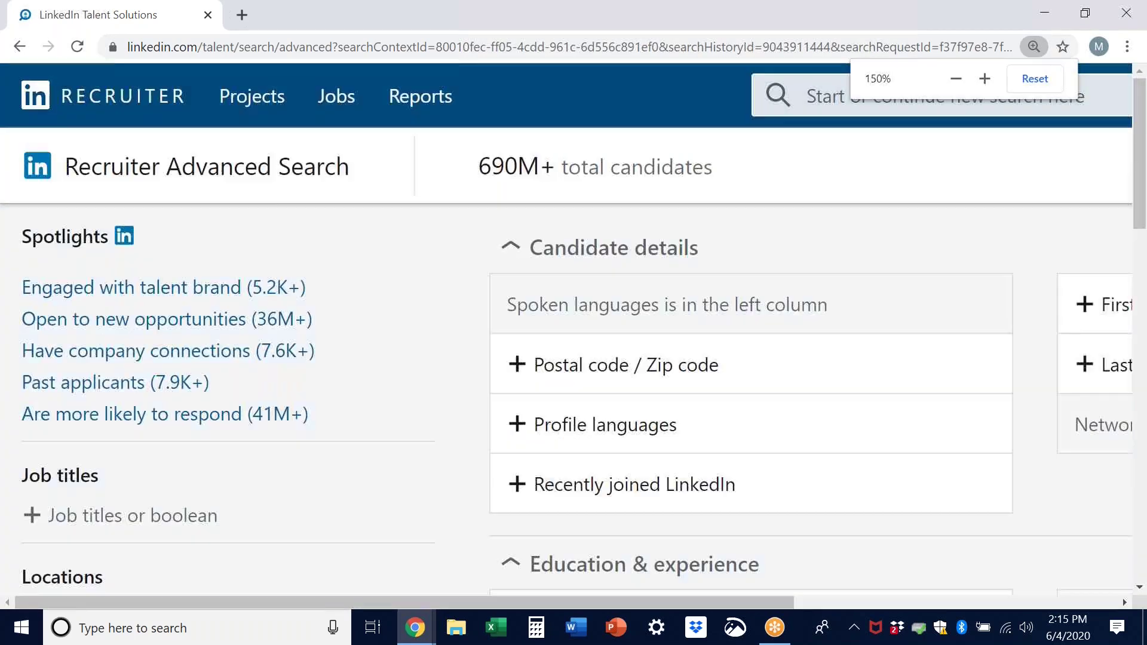
pyautogui.hotkey('ctrl', '+')
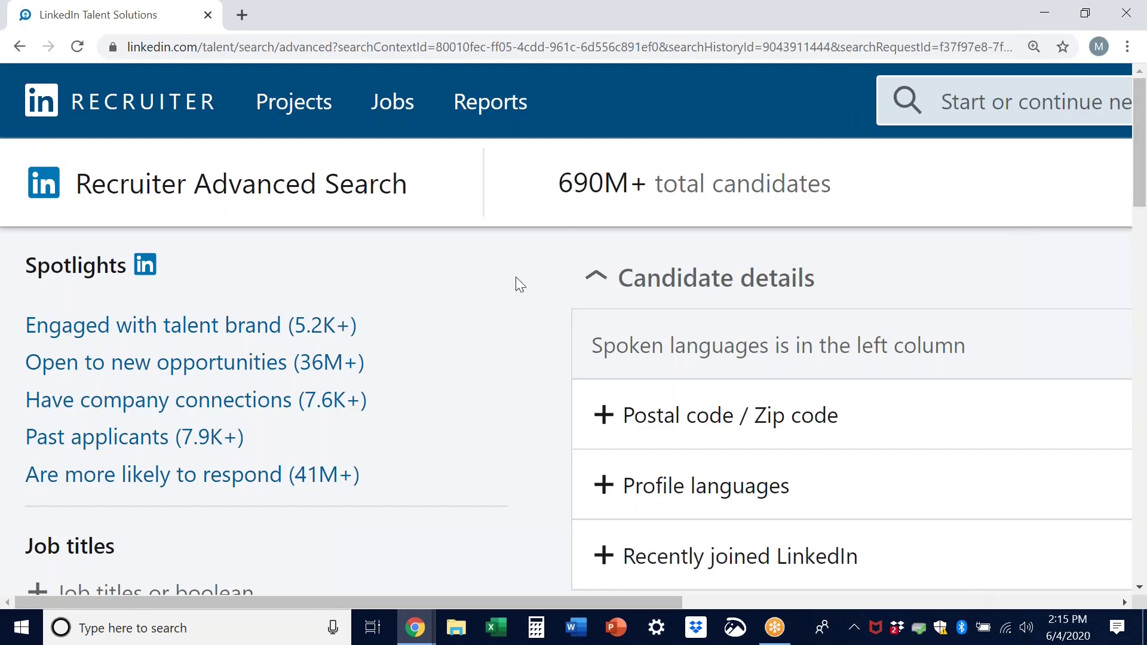
# Step: Search all candidates for "engineer" and expand the Spotlights filter for the results
pyautogui.click(968, 104)
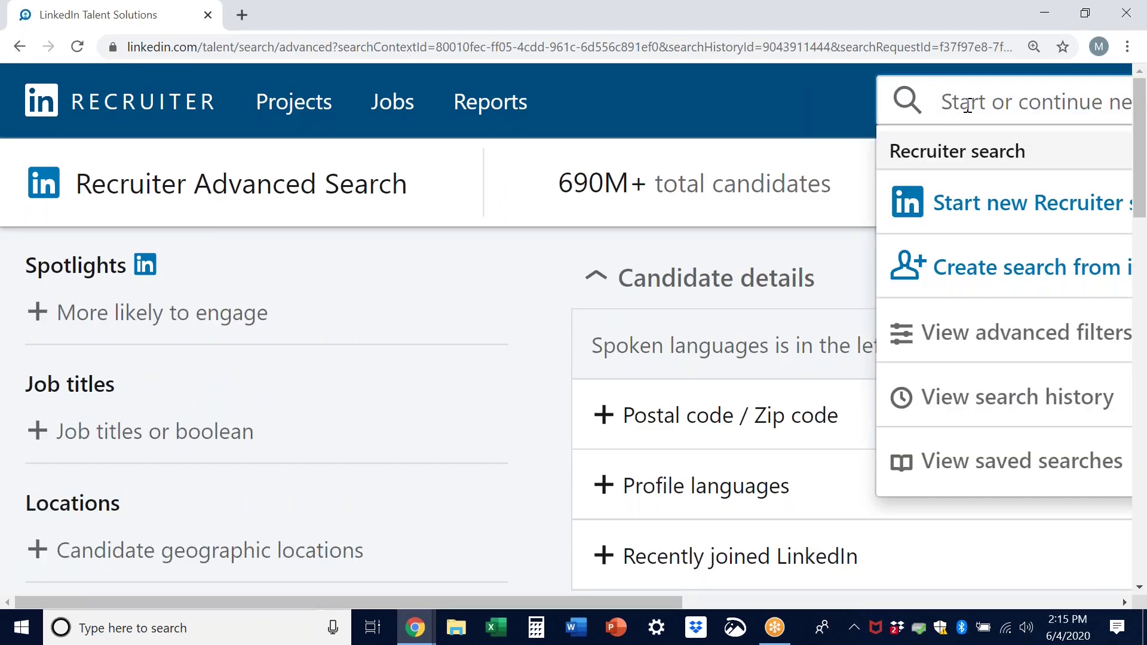
pyautogui.write('engineer')
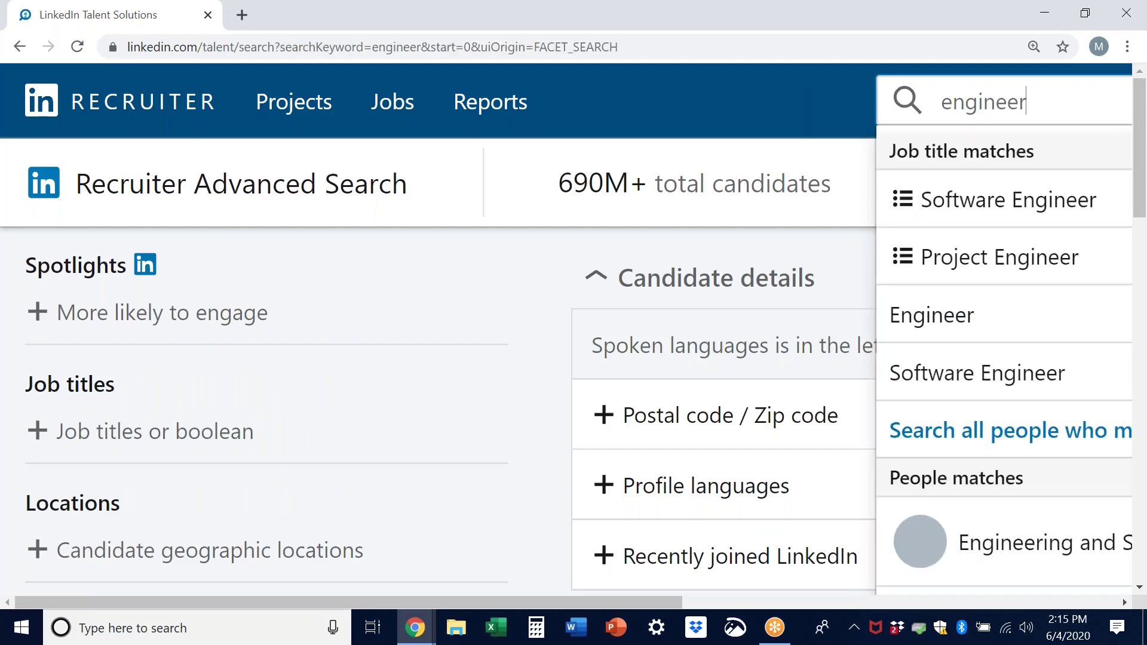
pyautogui.press('Return')
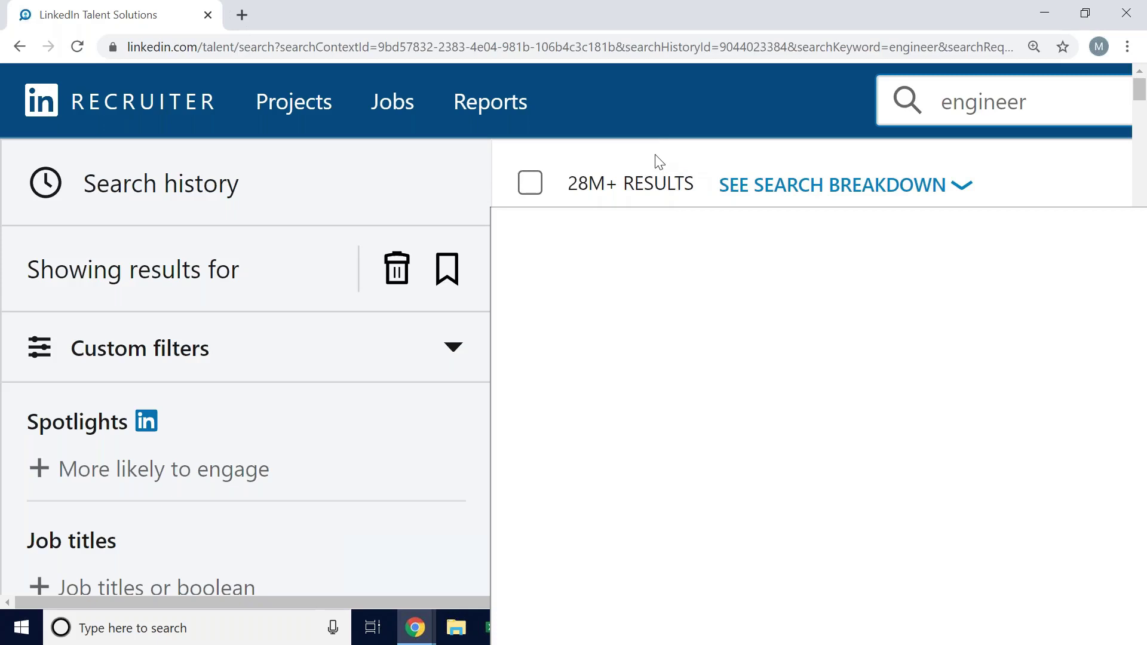
pyautogui.click(41, 470)
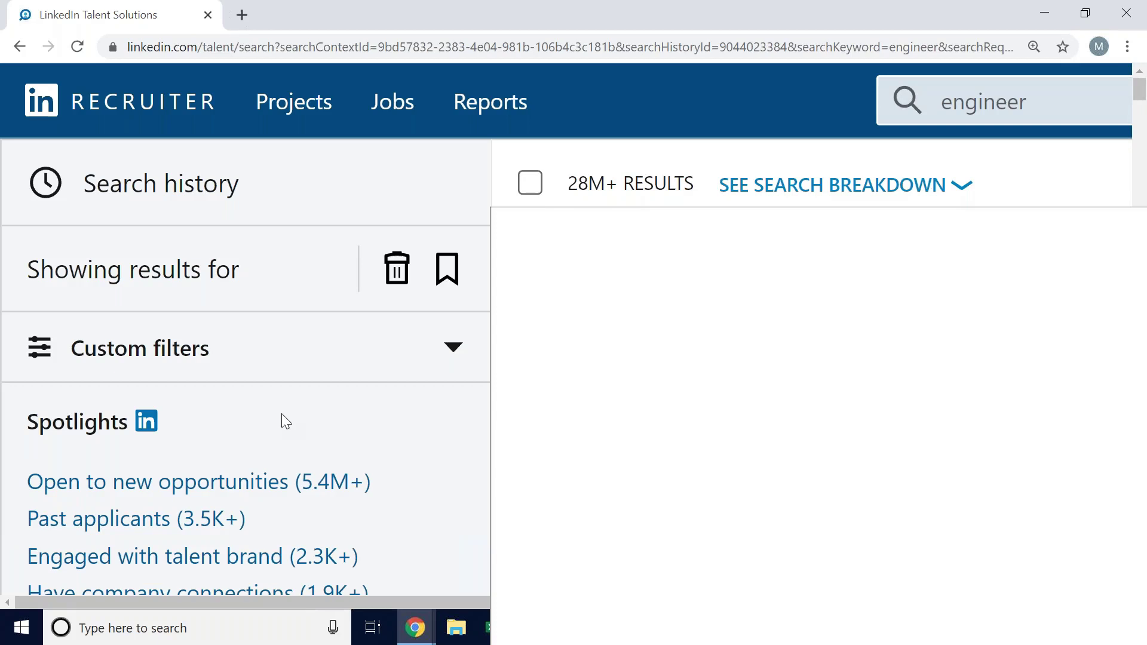
pyautogui.scroll(-1, 269, 439)
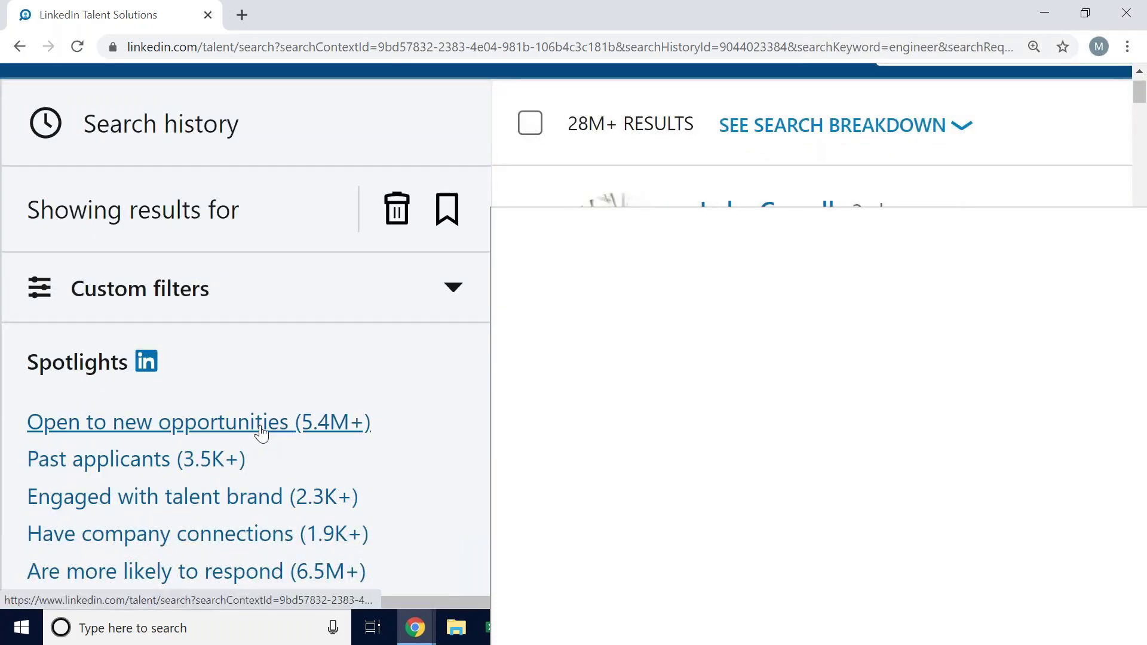
# Step: Narrow the engineer results to candidates open to new opportunities and currently located in Houston, Texas, United States
pyautogui.scroll(1, 258, 439)
pyautogui.click(249, 484)
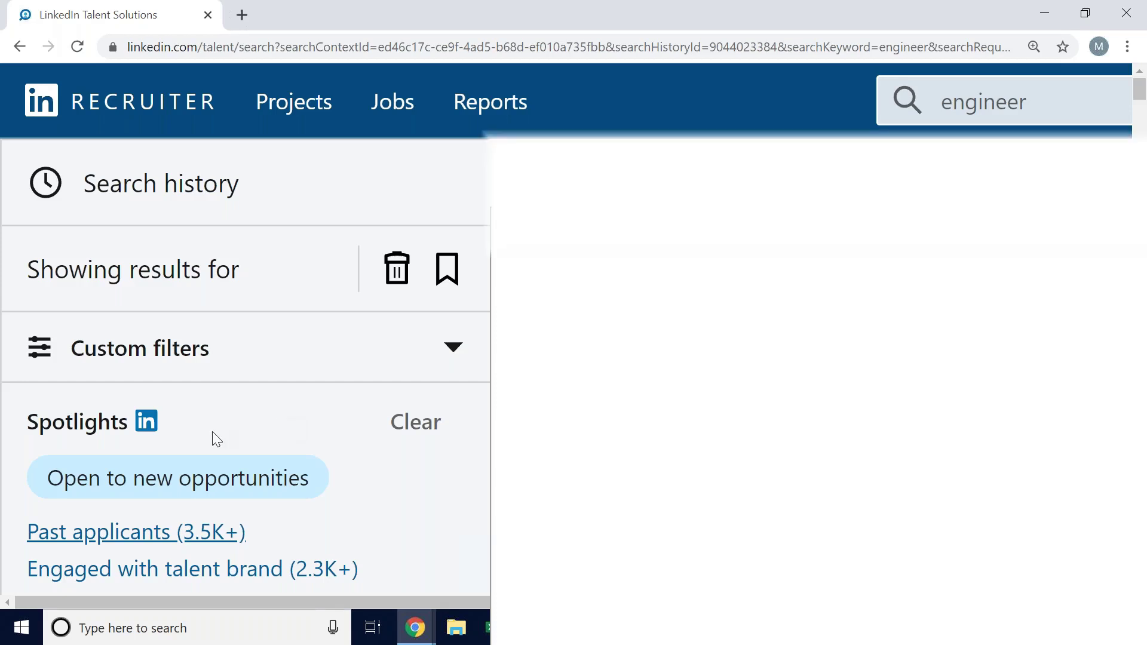
pyautogui.scroll(-5, 213, 431)
pyautogui.scroll(-3, 210, 434)
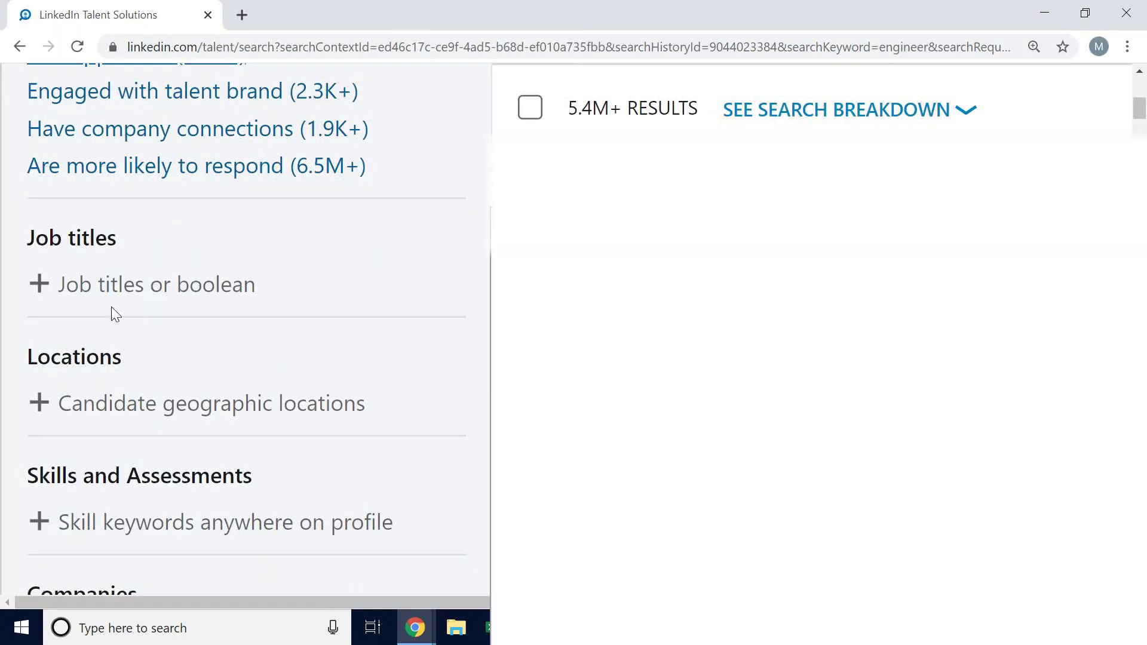
pyautogui.click(80, 411)
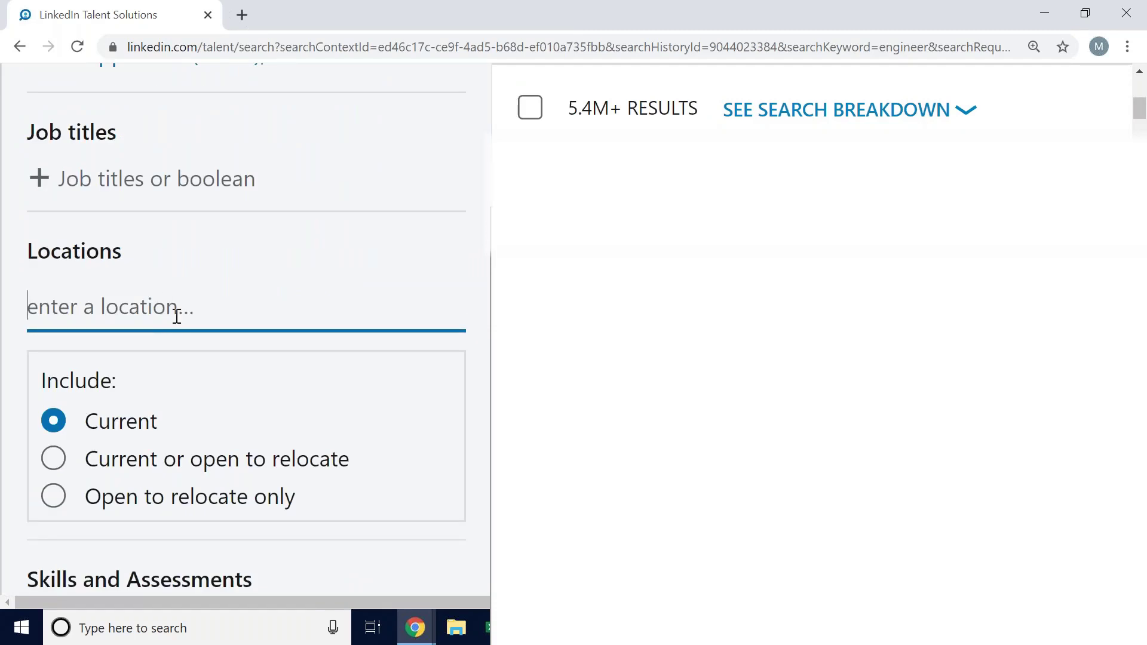
pyautogui.write('Housto')
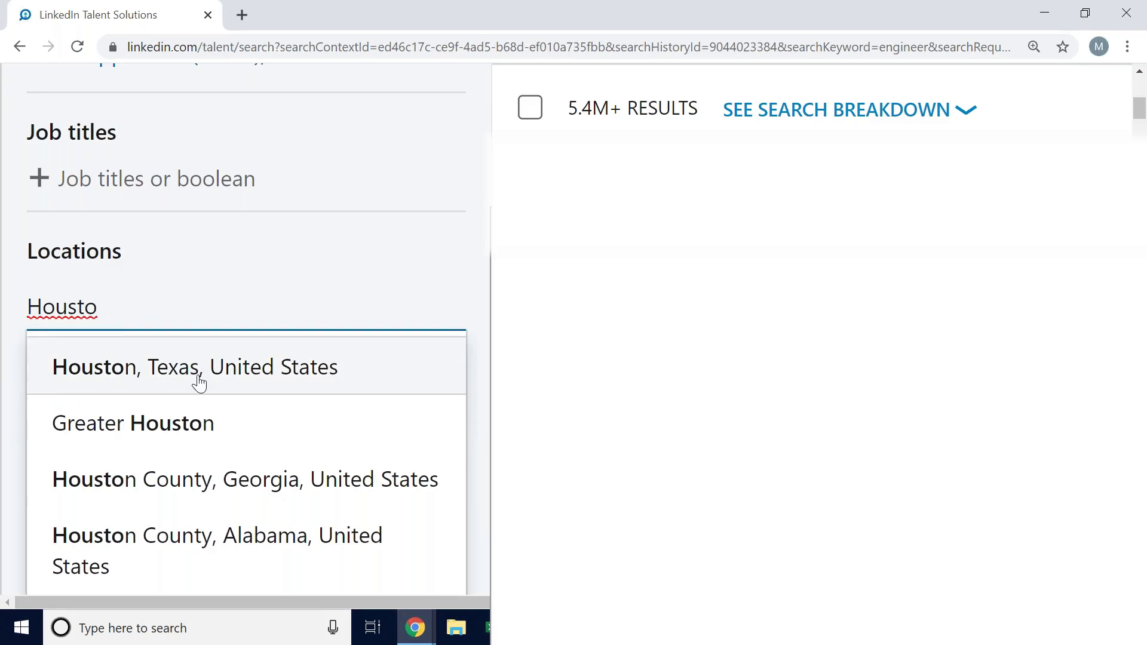
pyautogui.click(198, 377)
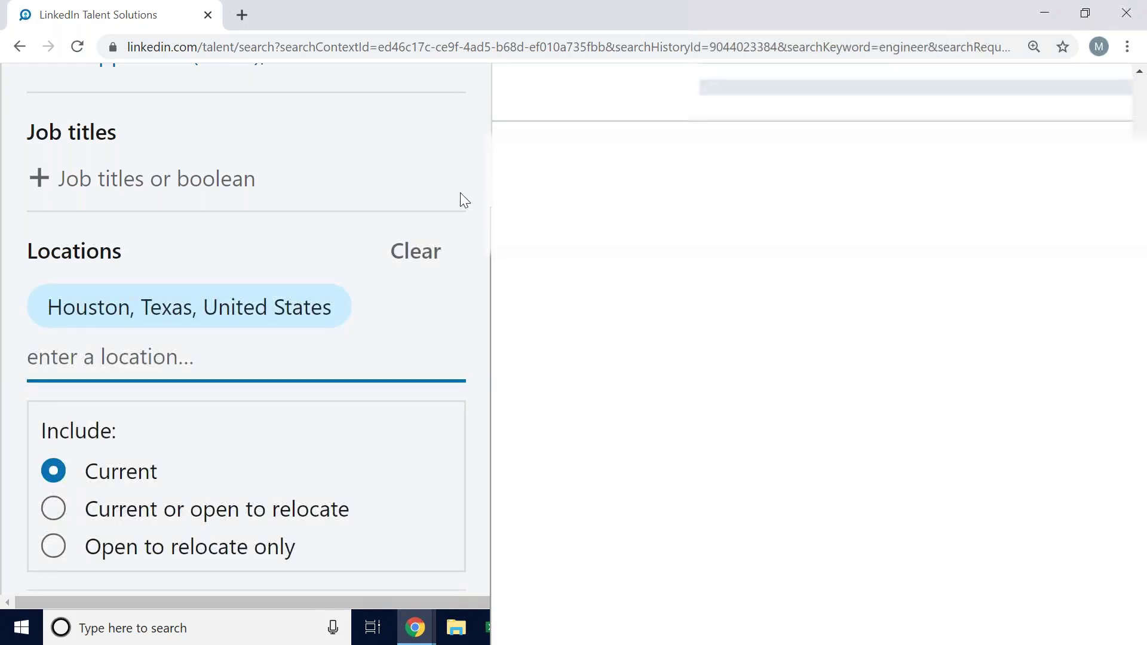
pyautogui.scroll(7, 460, 192)
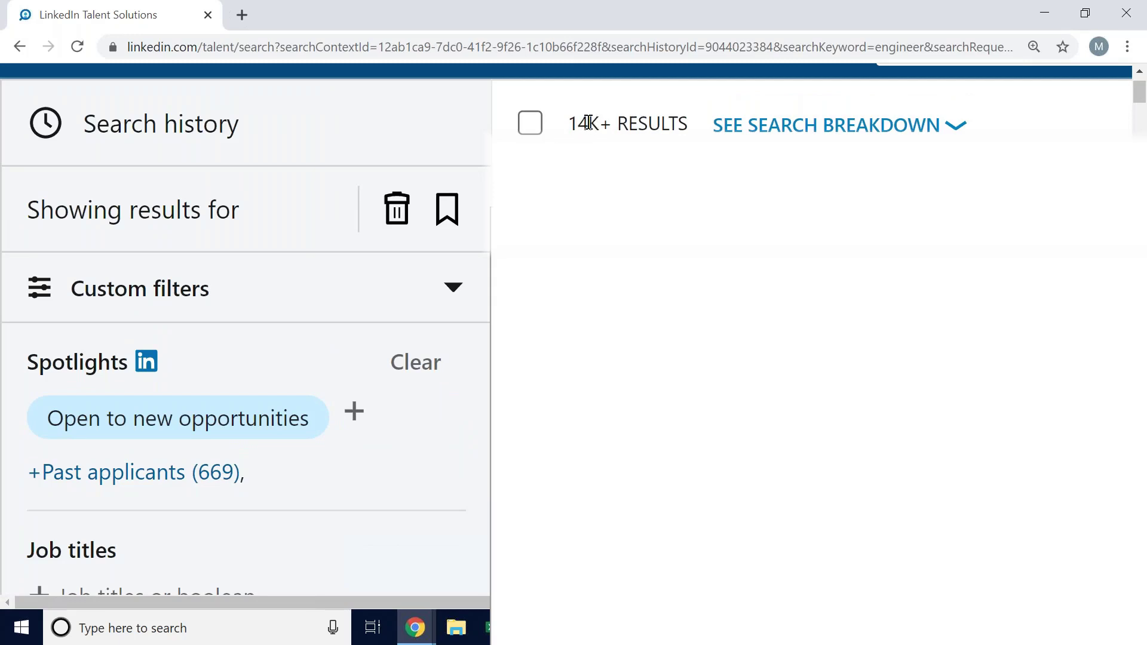
# Step: Add SOLIDWORKS as a skill in the Skills and Assessments filter, searching for it with "Solid"
pyautogui.scroll(-10, 435, 184)
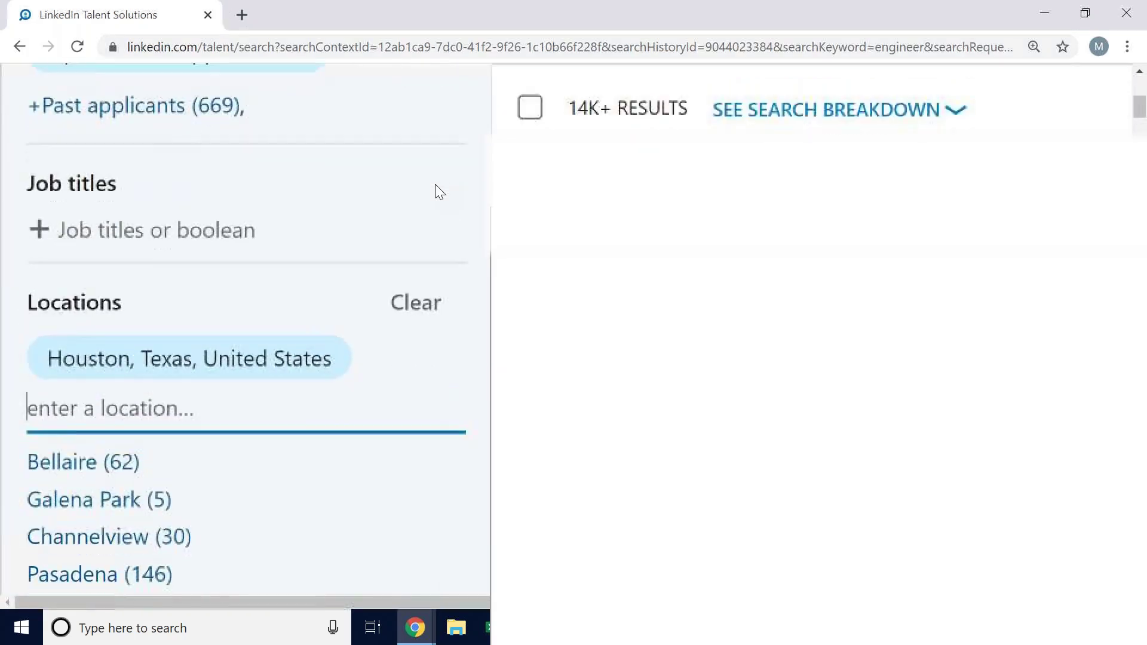
pyautogui.scroll(-7, 433, 190)
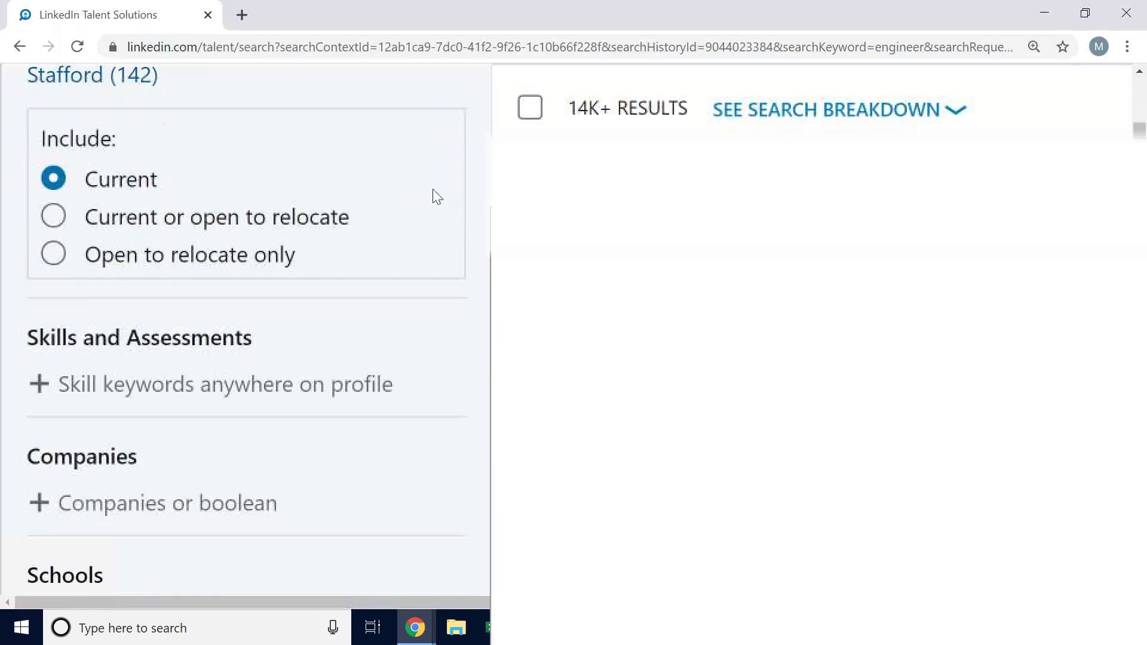
pyautogui.click(199, 389)
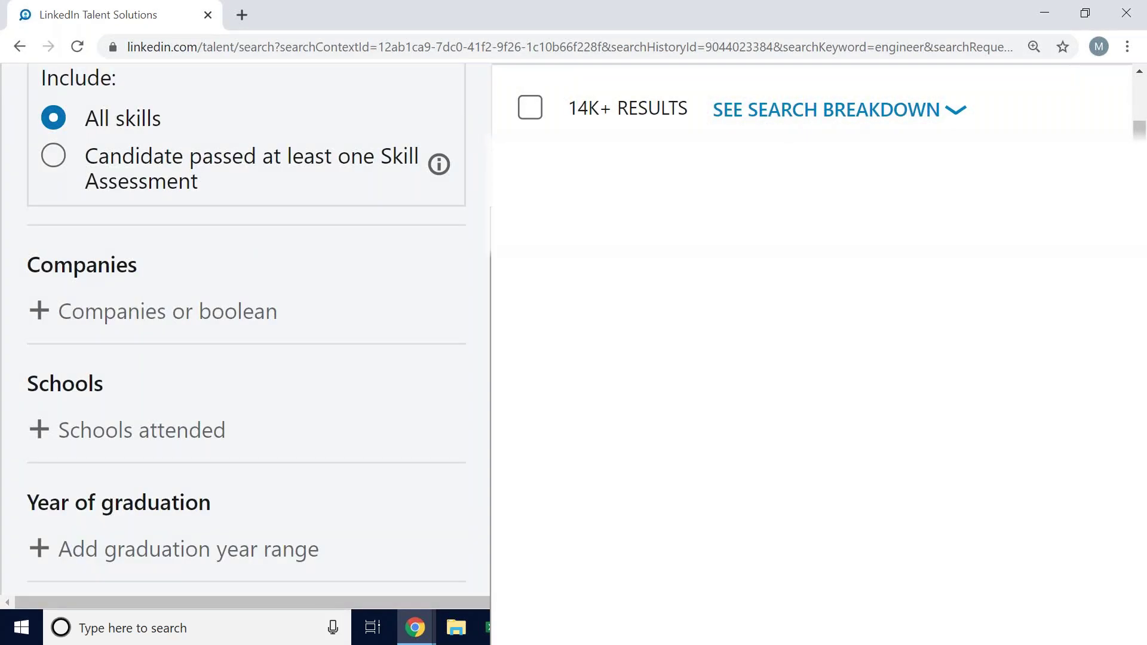
pyautogui.scroll(3, 209, 366)
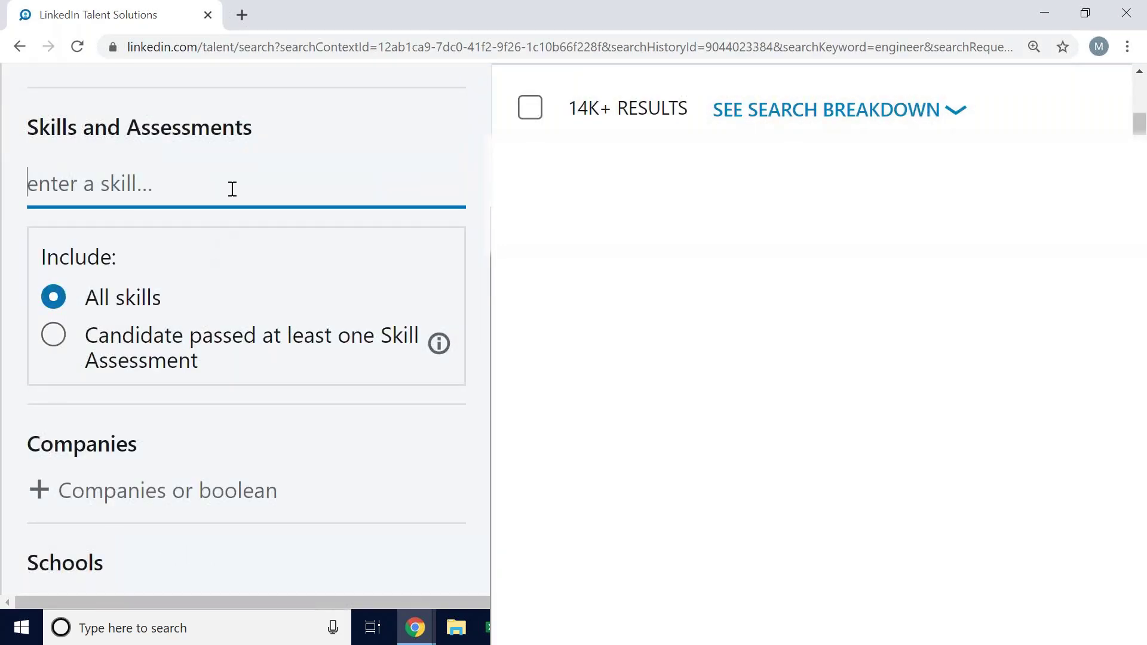
pyautogui.write('Sol')
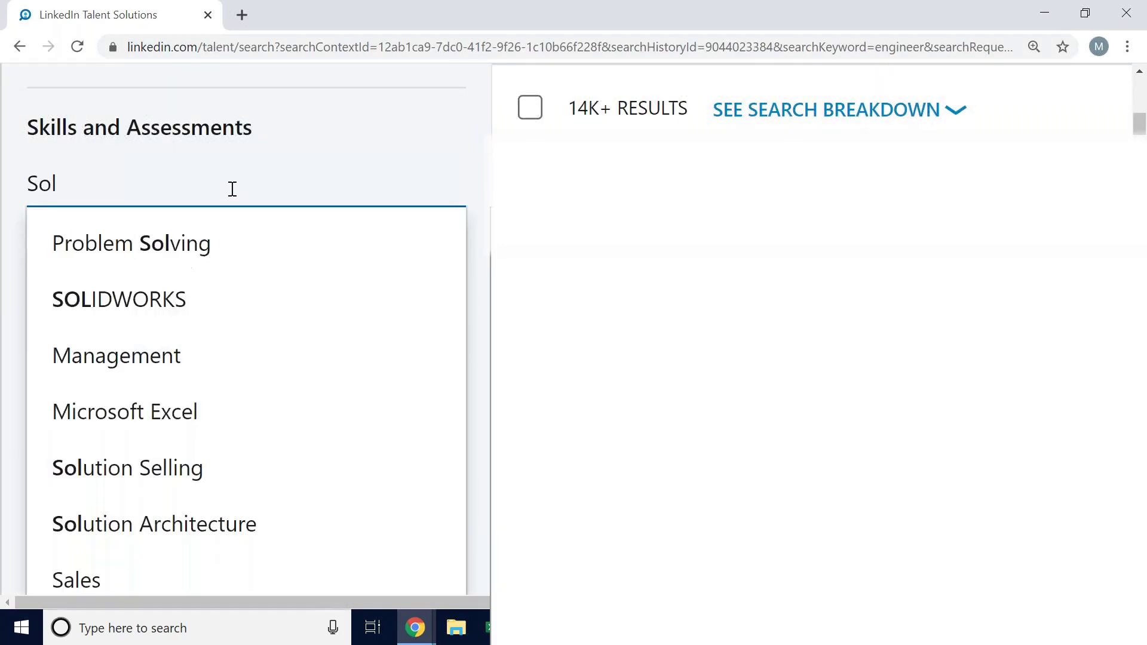
pyautogui.write('id')
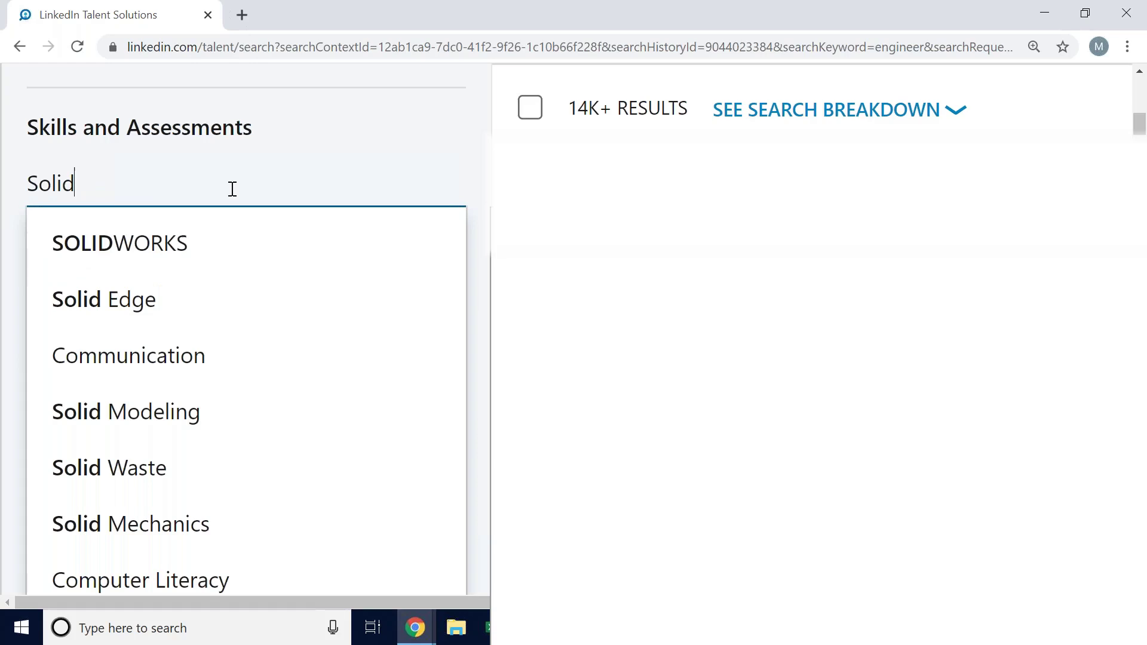
pyautogui.click(169, 252)
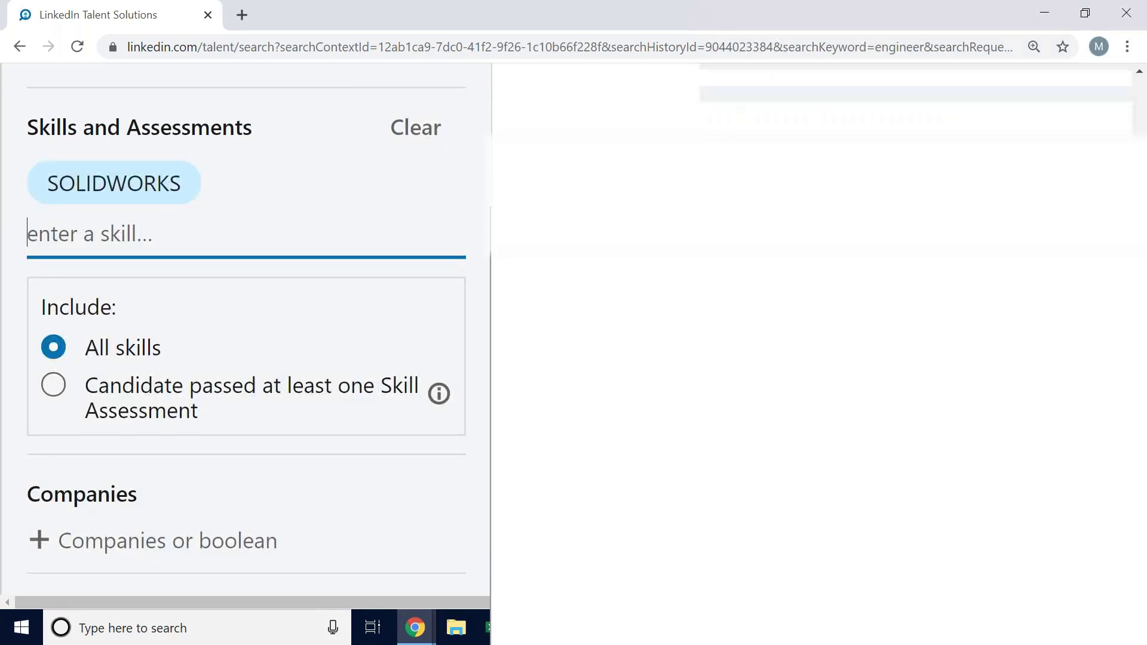
pyautogui.scroll(4, 202, 65)
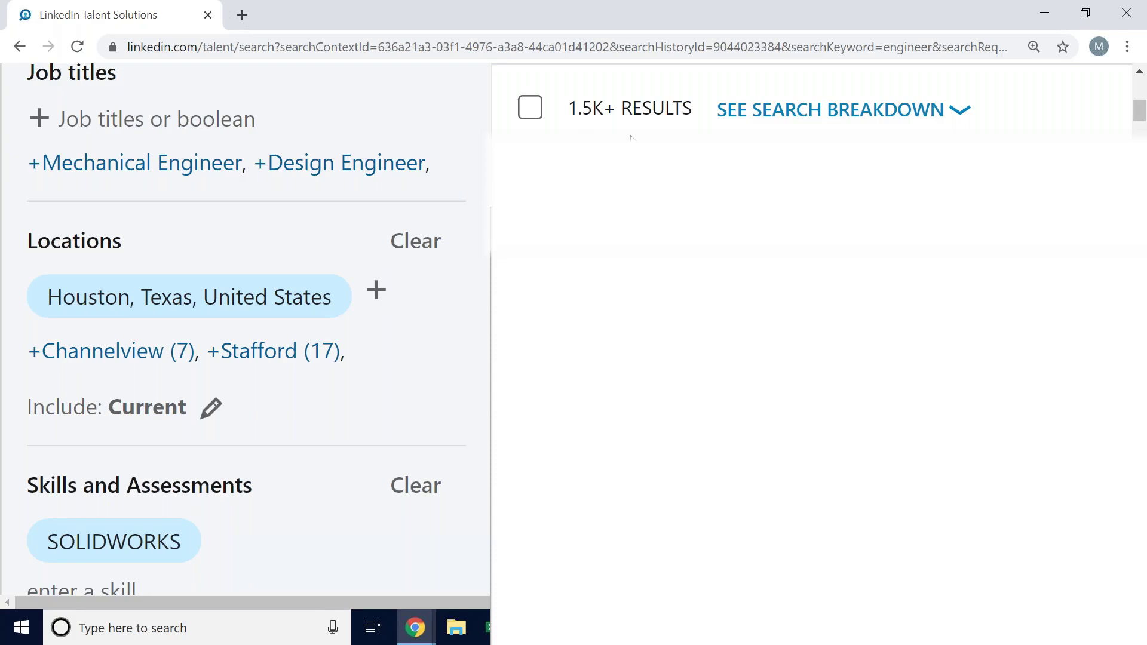
# Step: Restrict the candidates to the Oil & Energy industry in the Industries filter
pyautogui.scroll(-7, 330, 368)
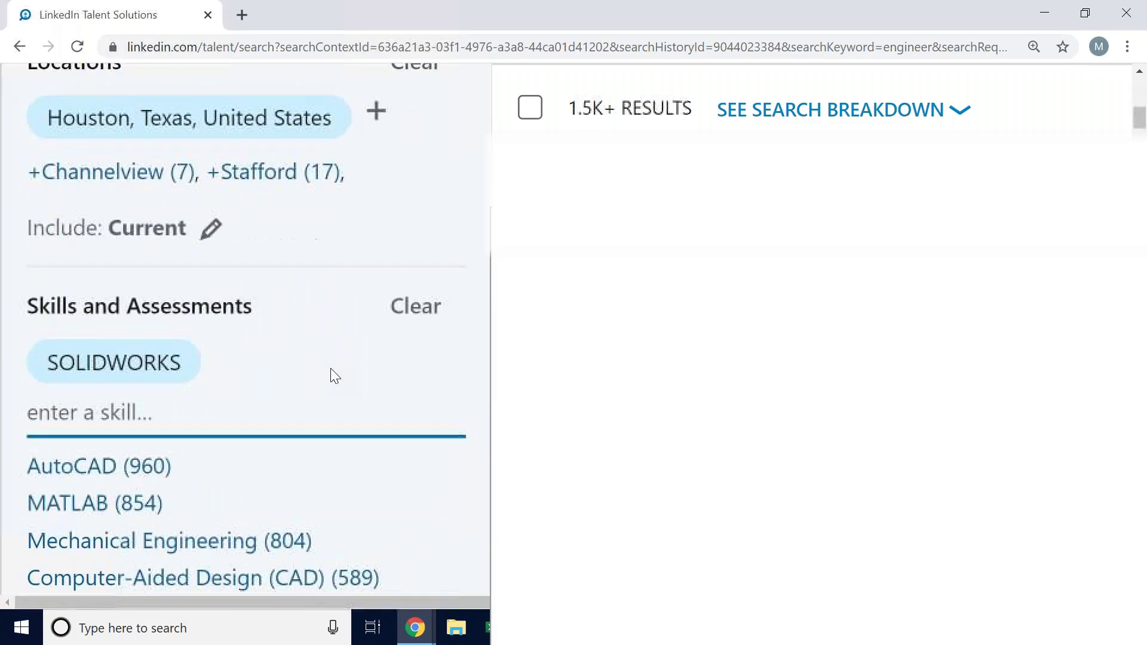
pyautogui.scroll(-8, 332, 375)
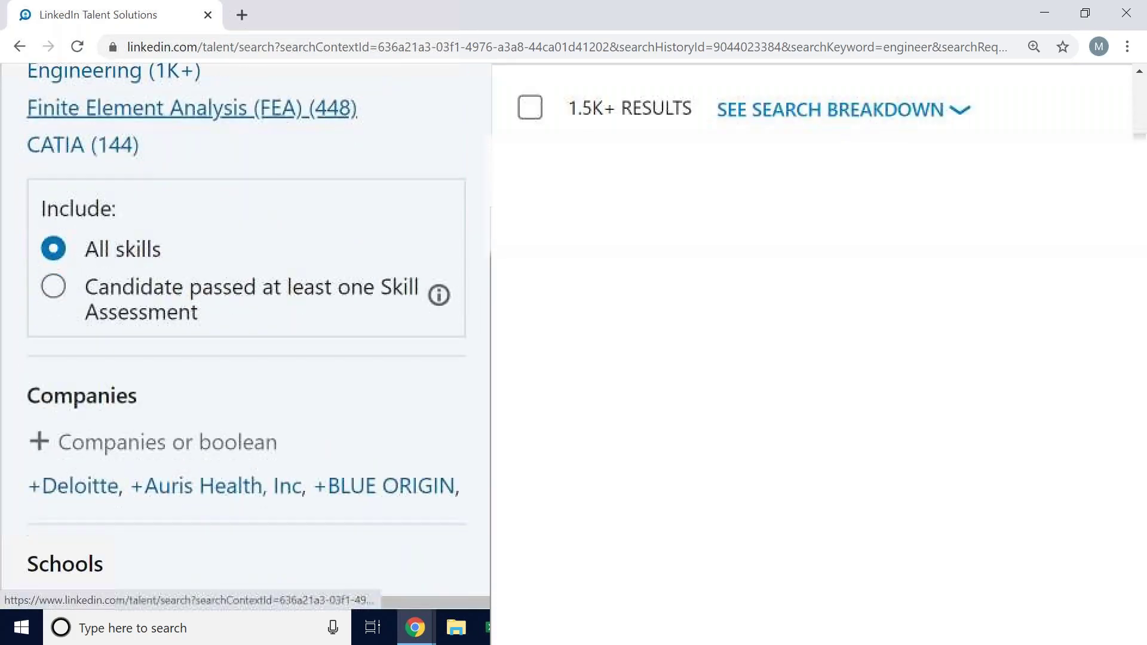
pyautogui.scroll(-5, 329, 376)
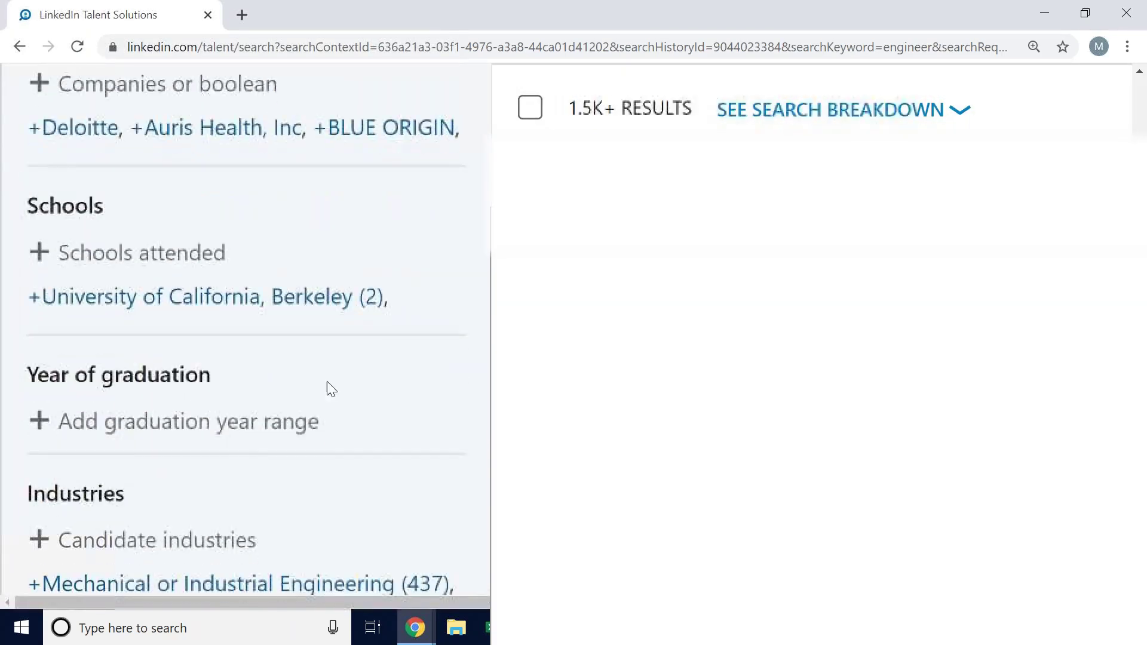
pyautogui.click(218, 481)
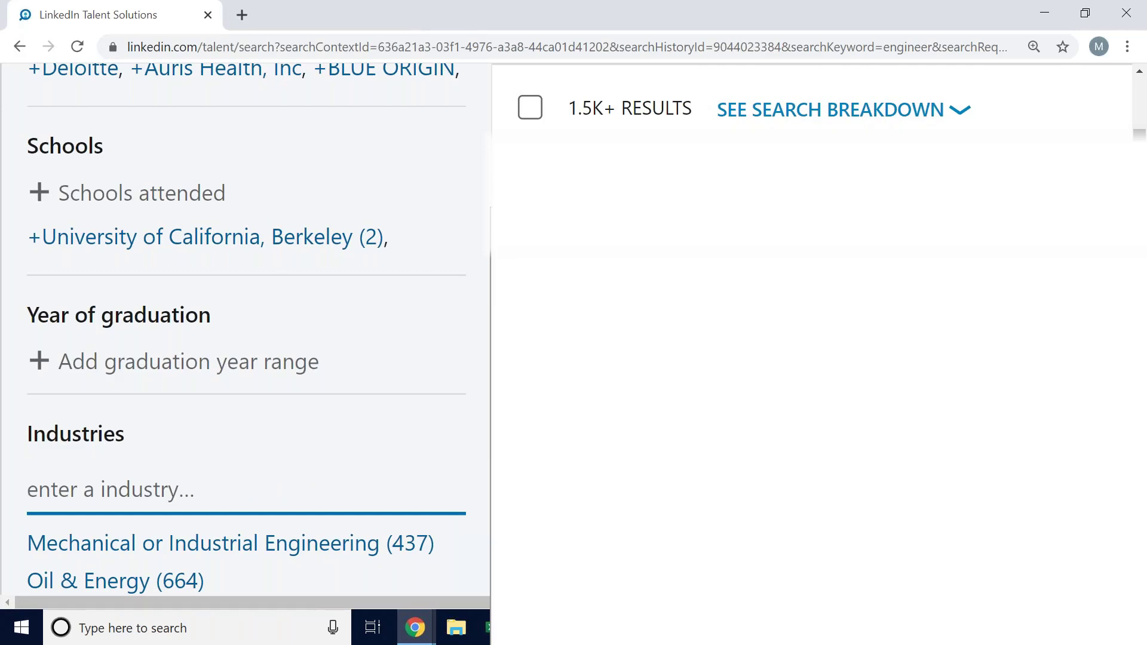
pyautogui.scroll(-2, 177, 495)
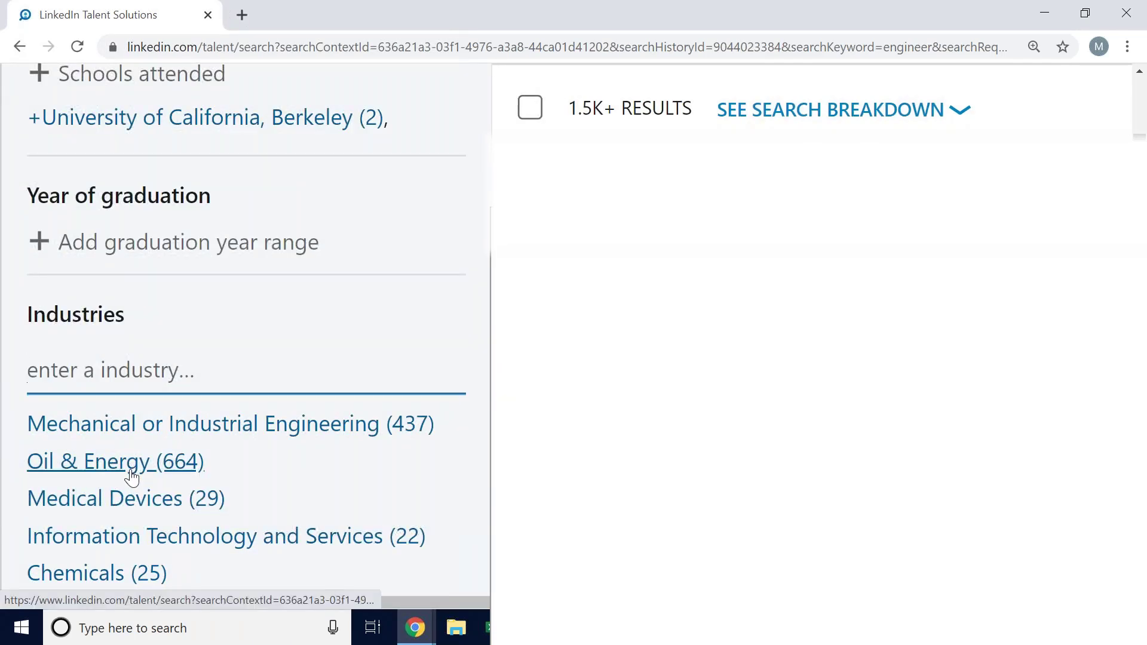
pyautogui.click(132, 477)
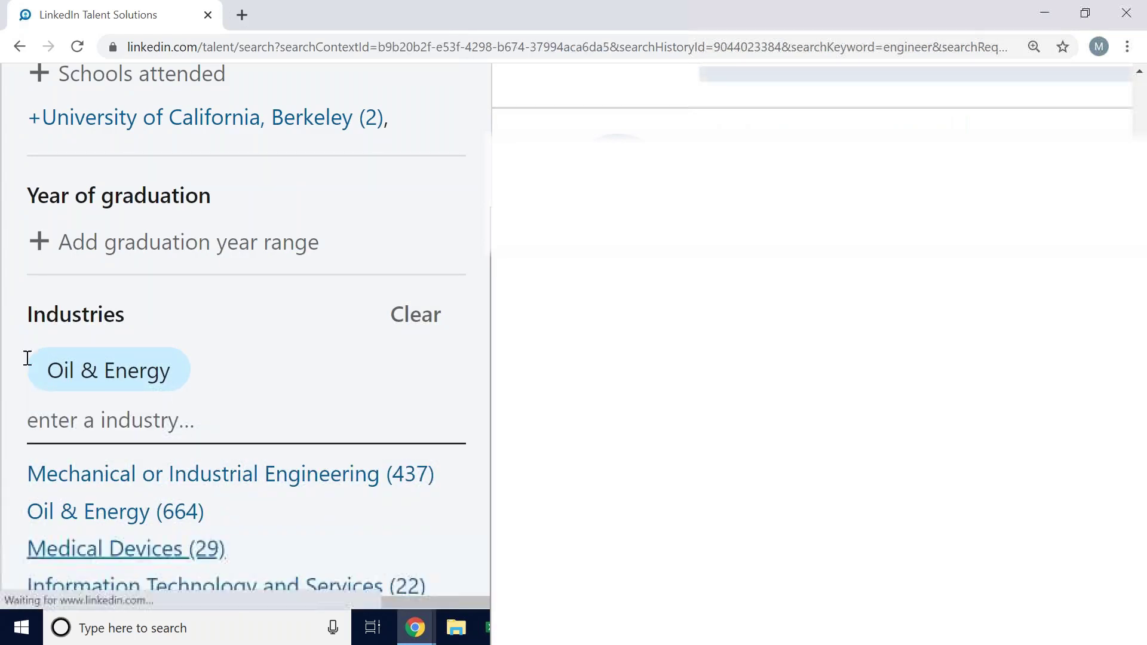
# Step: Limit the Employment type filter to candidates who may be open to Full-time work
pyautogui.scroll(-1, 273, 418)
pyautogui.scroll(-6, 273, 418)
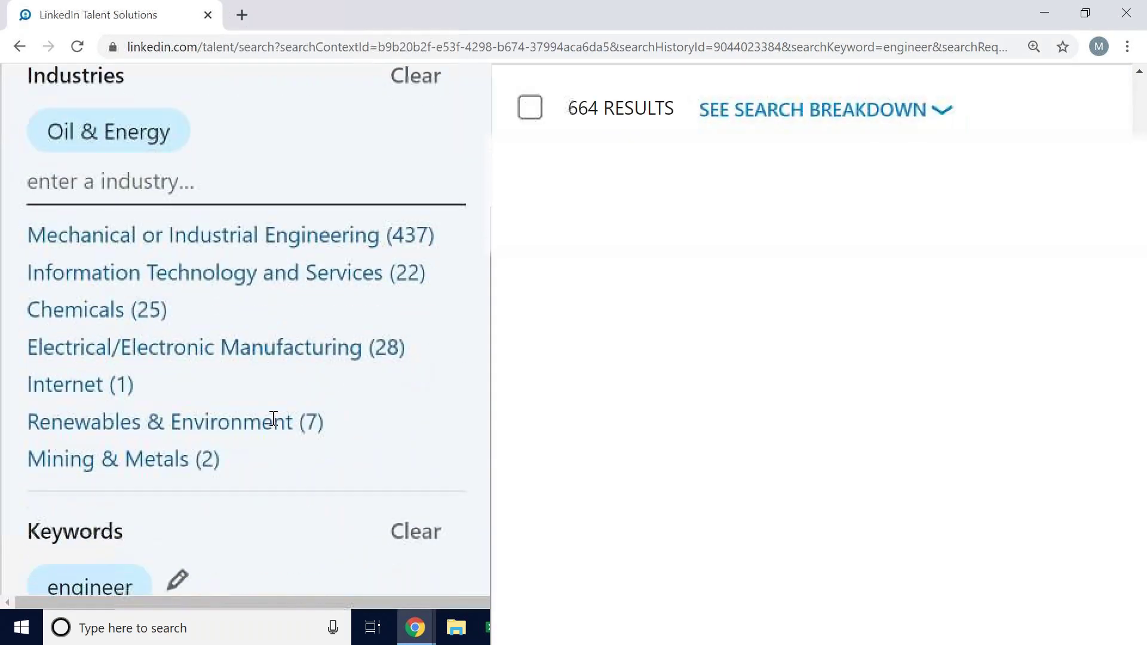
pyautogui.scroll(-1, 23, 368)
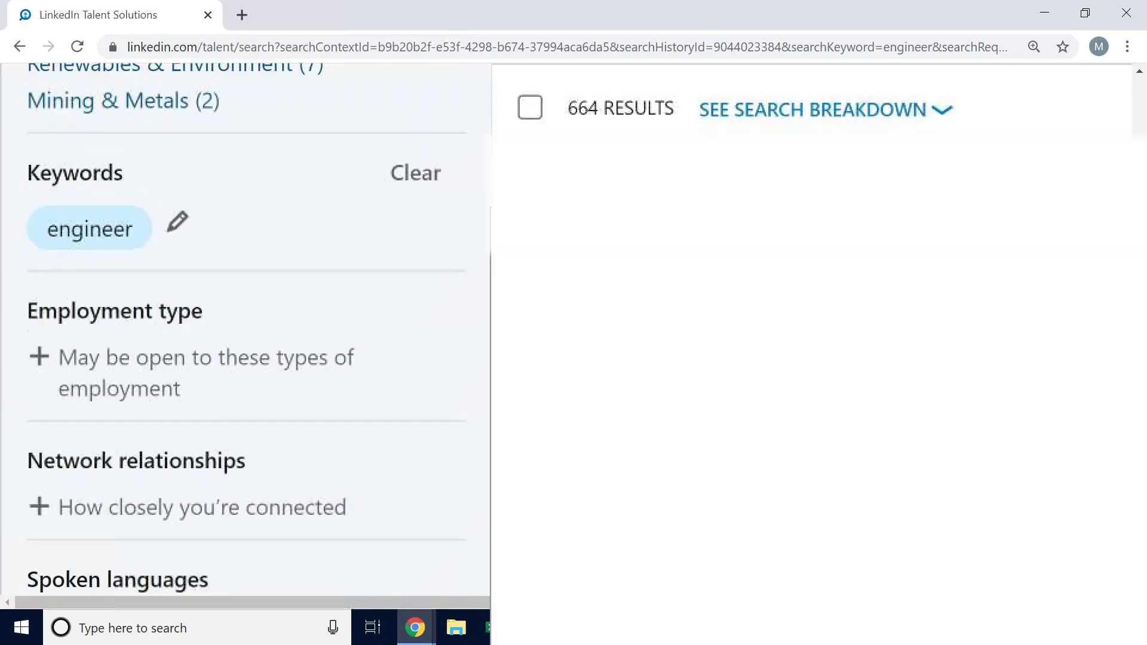
pyautogui.click(35, 371)
pyautogui.scroll(-4, 36, 370)
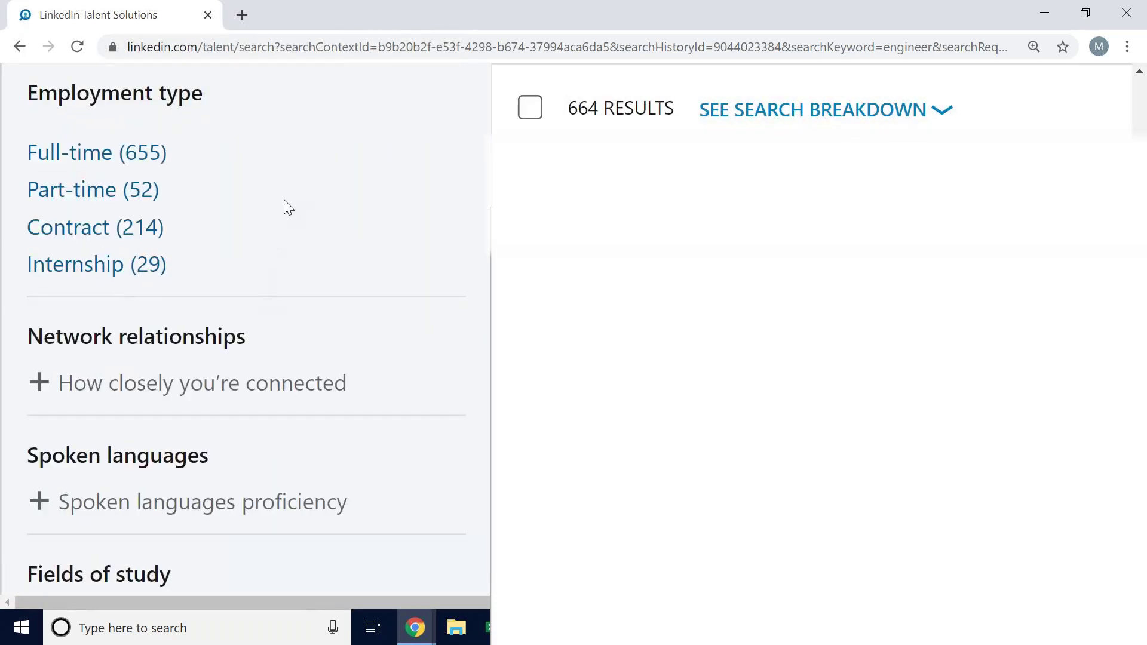
pyautogui.click(95, 153)
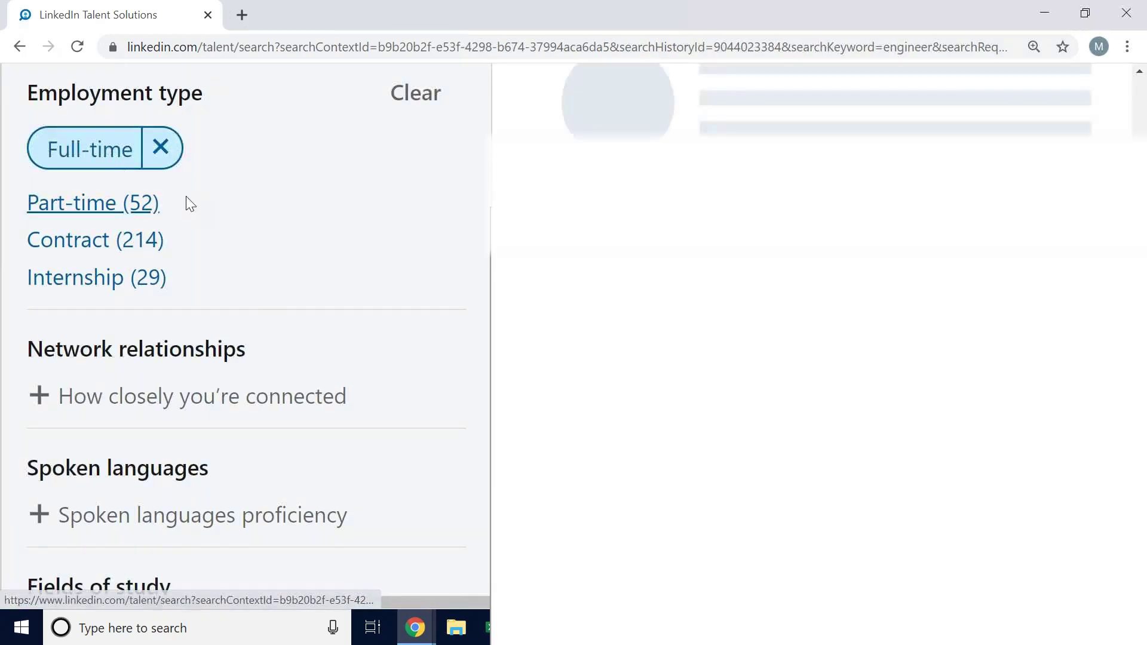
# Step: Add French in the Spoken languages filter and return to the beginning of the results
pyautogui.scroll(-1, 274, 292)
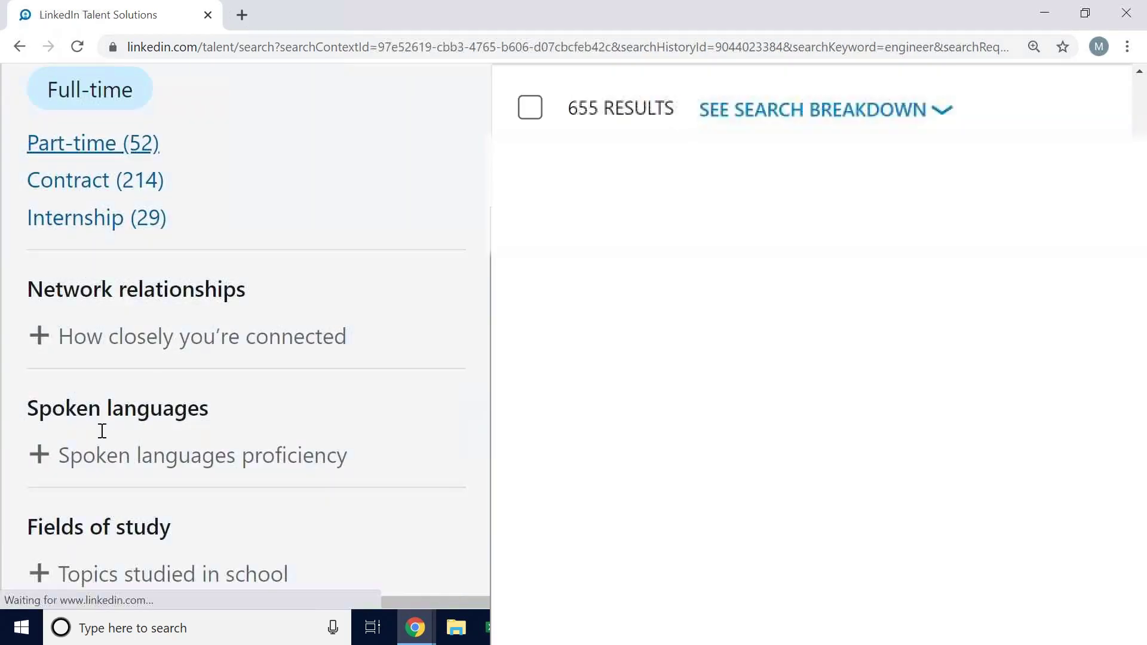
pyautogui.click(39, 455)
pyautogui.scroll(-2, 223, 372)
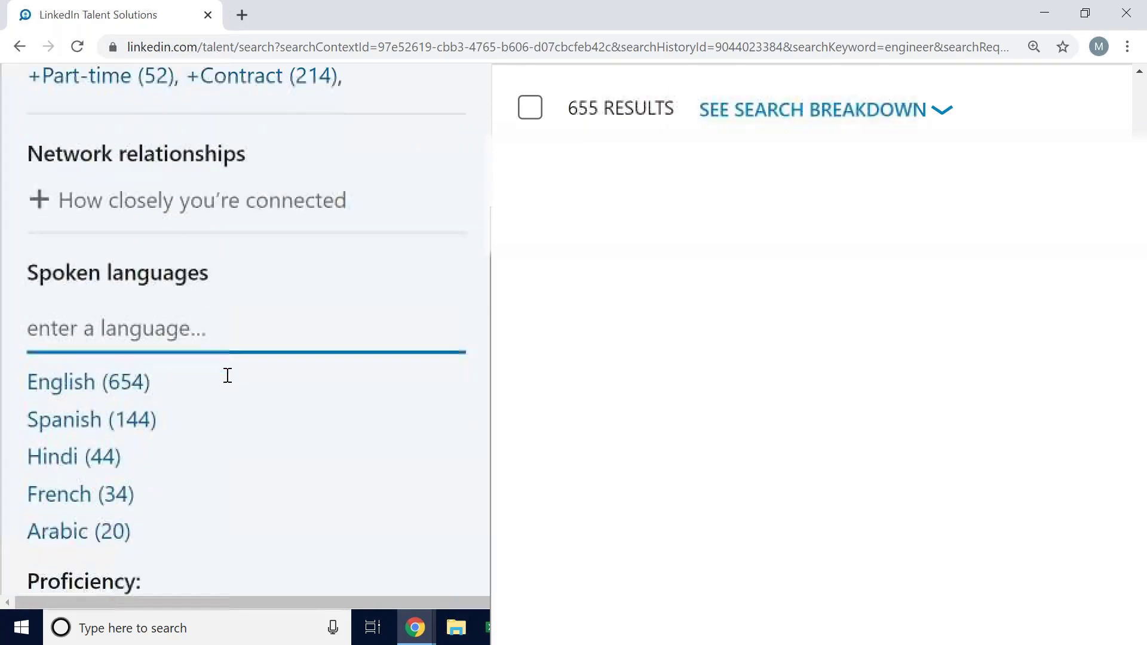
pyautogui.click(96, 443)
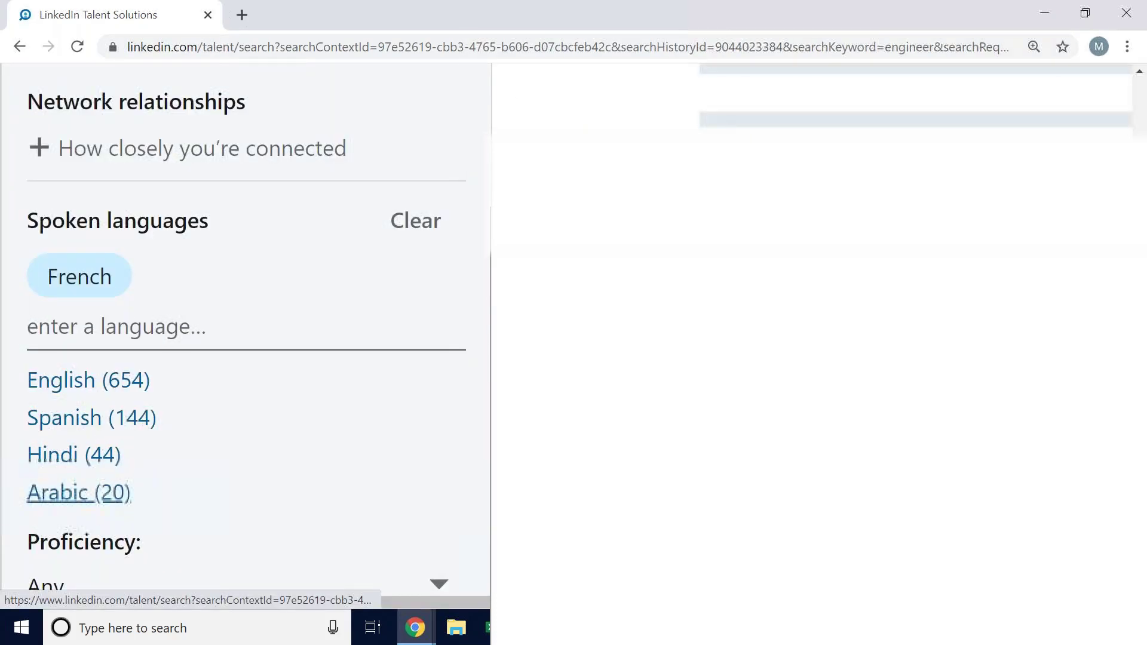
pyautogui.scroll(20, 468, 332)
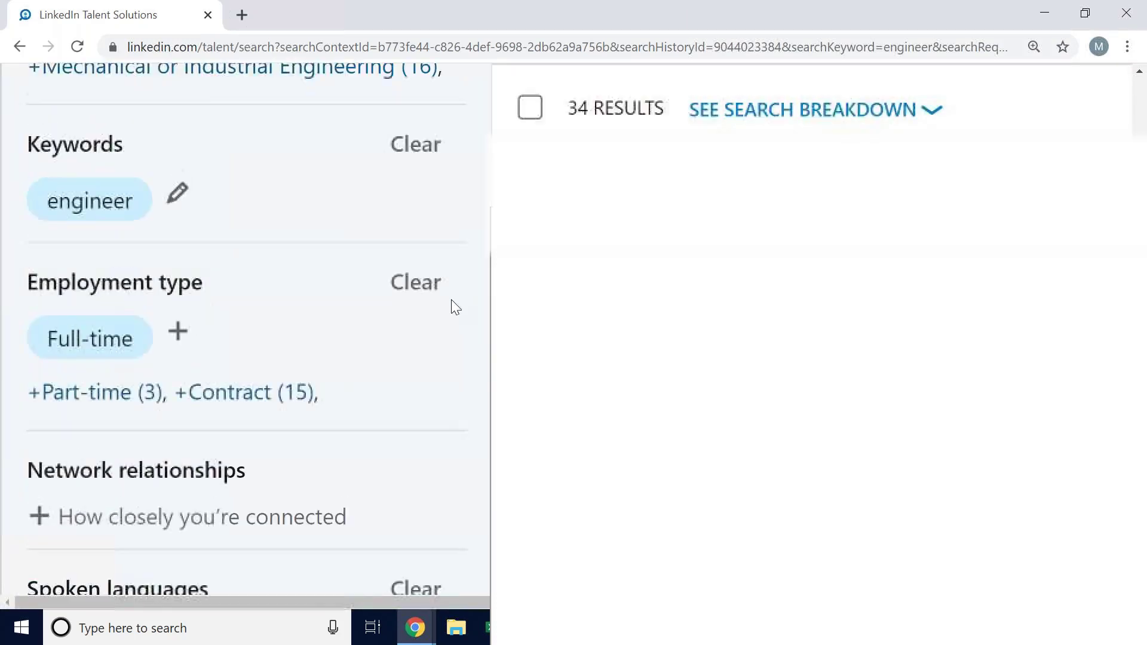
pyautogui.scroll(3, 468, 333)
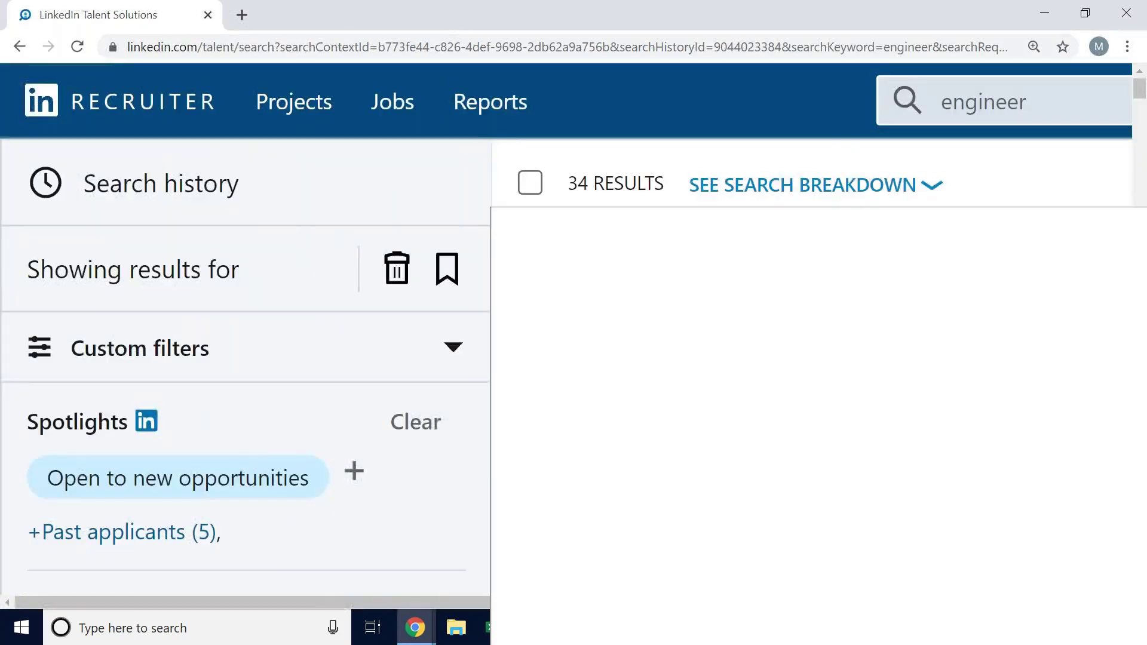